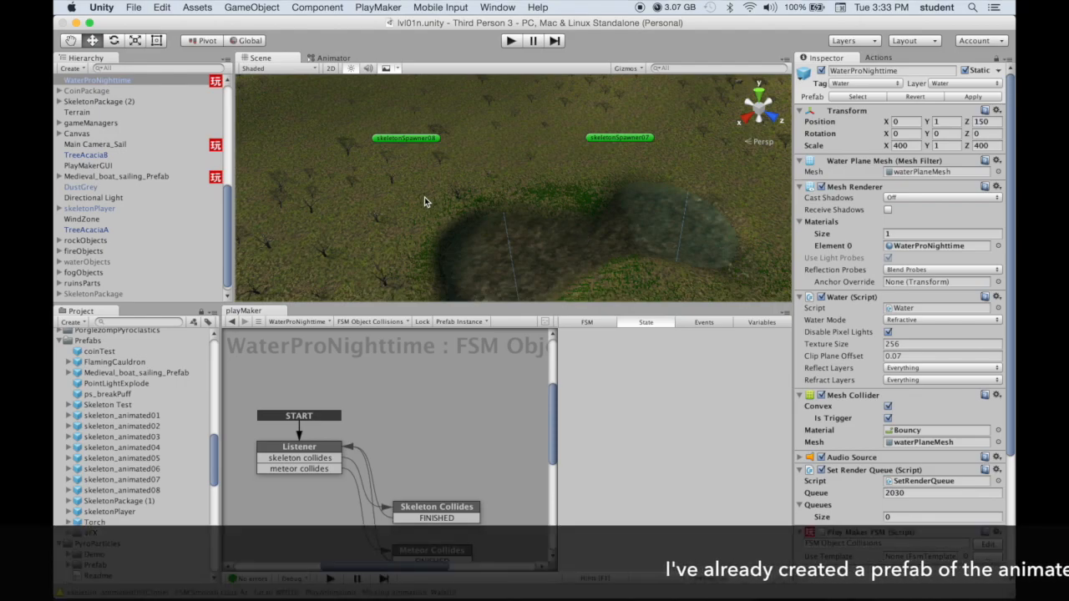
- Select skeletonSpawner08 in SkeletonPackage (8) and frame it in the Scene view
scroll(409, 201, up, 3)
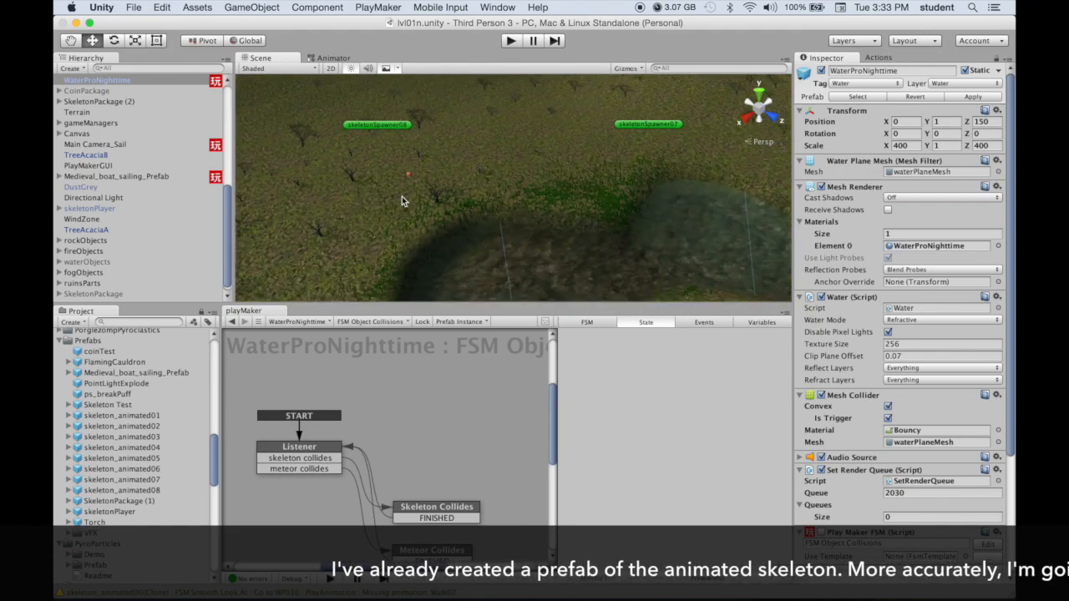
drag(225, 215, 226, 111)
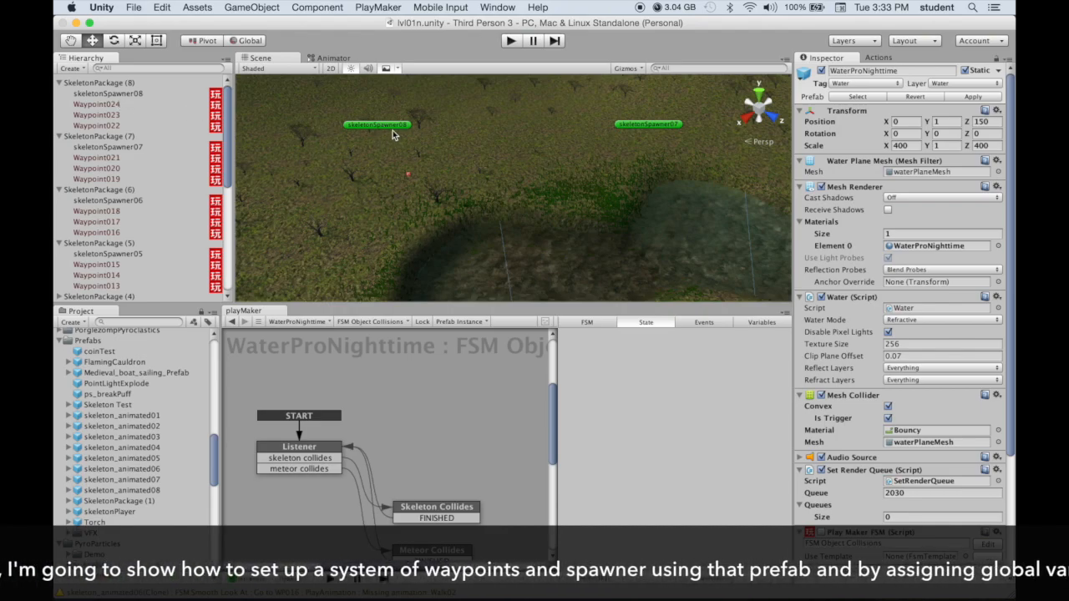
click(113, 94)
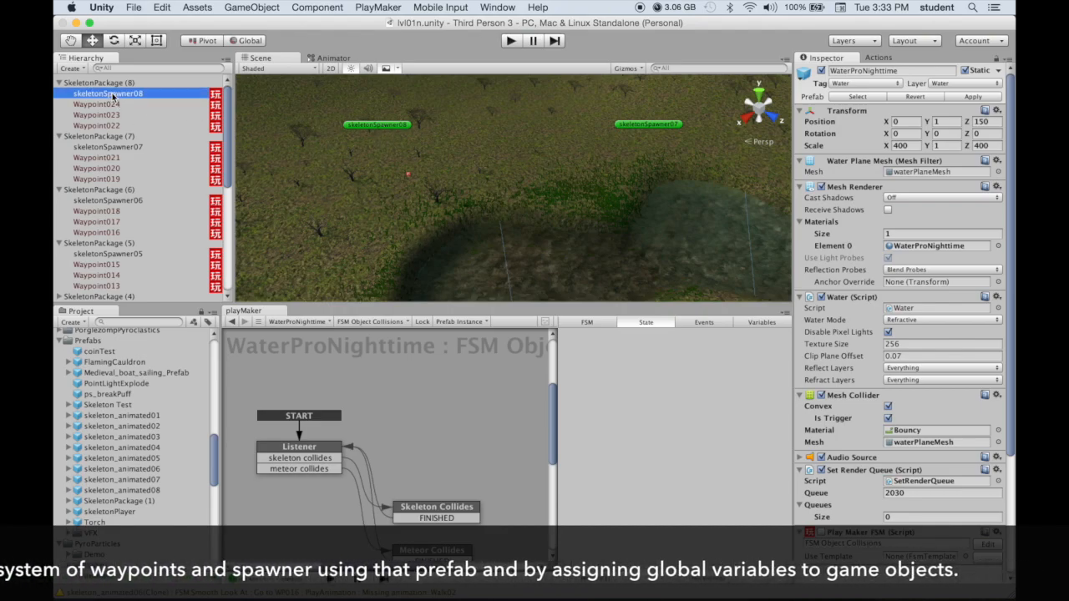
double_click(113, 93)
alt+drag(501, 205, 472, 174)
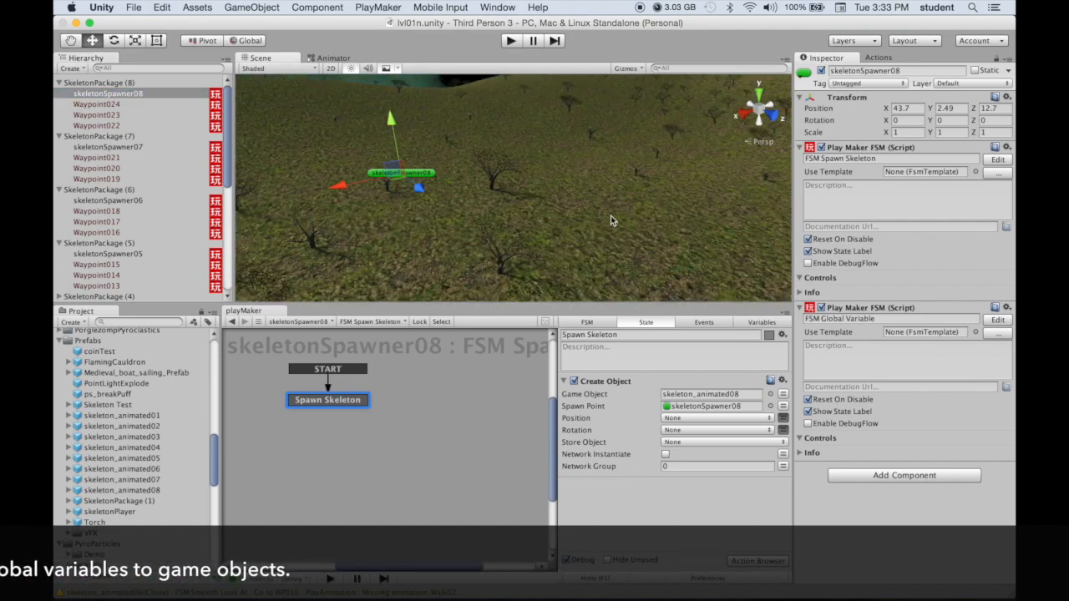
- Start Play mode and view the spawned skeleton and its nearby waypoint up close in the scene
key(super+p)
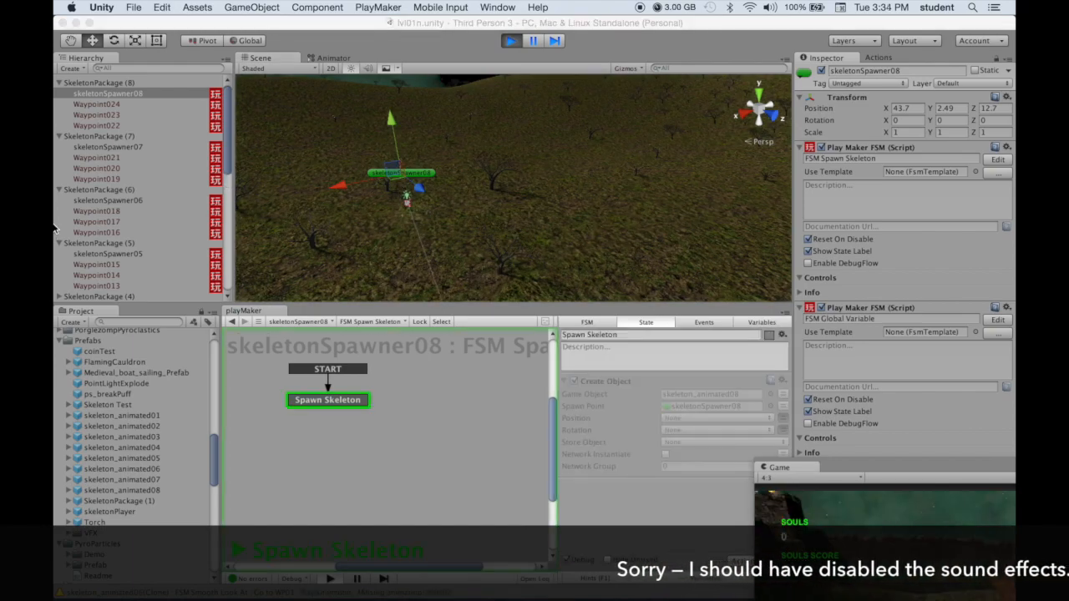
scroll(409, 226, up, 2)
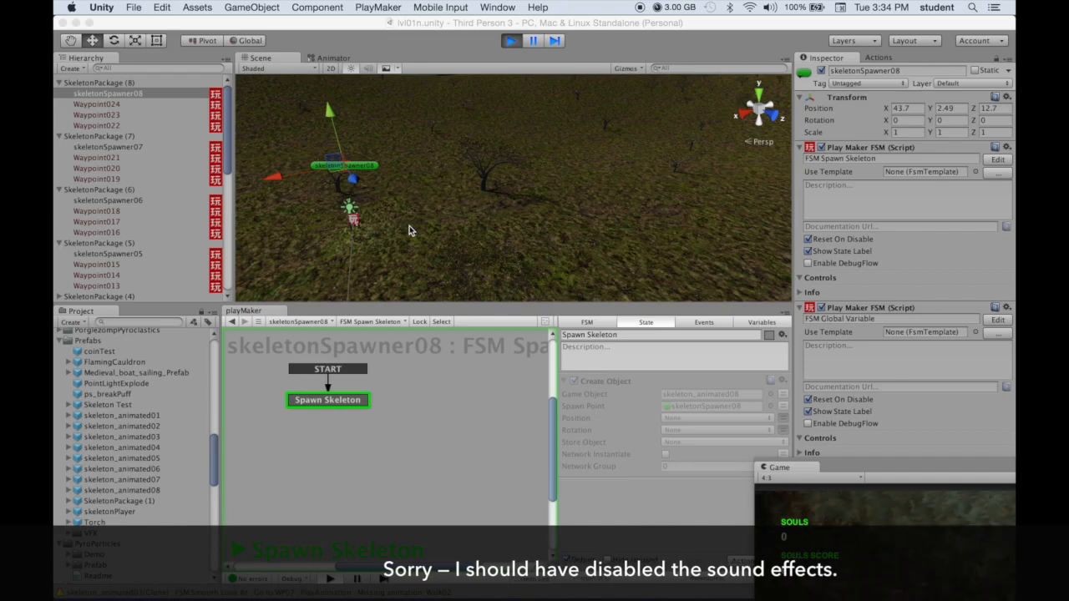
middle_drag(375, 241, 498, 185)
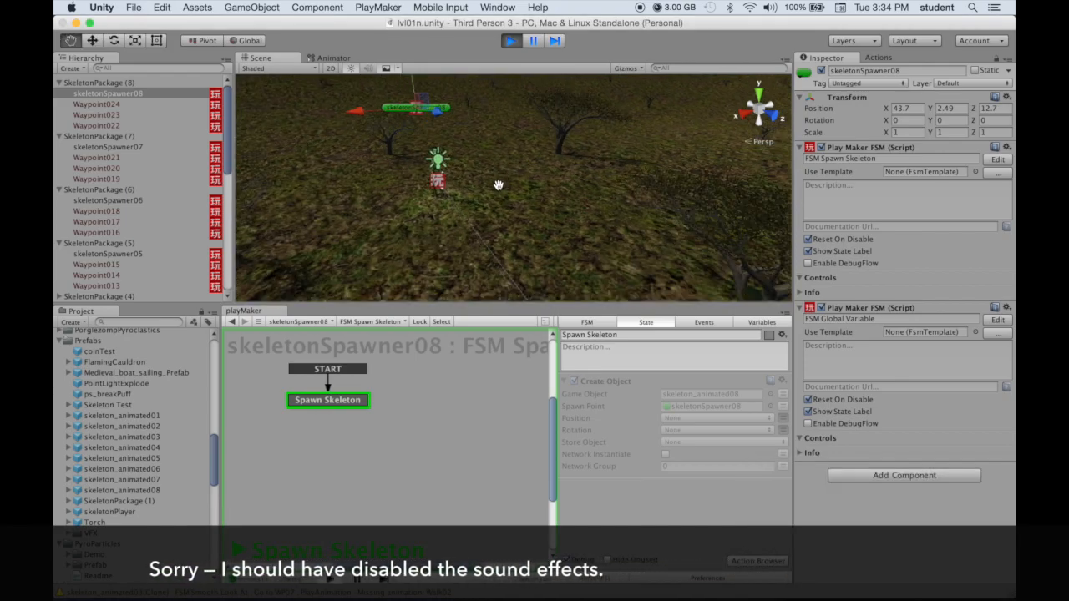
right_drag(497, 184, 629, 198)
scroll(503, 197, down, 2)
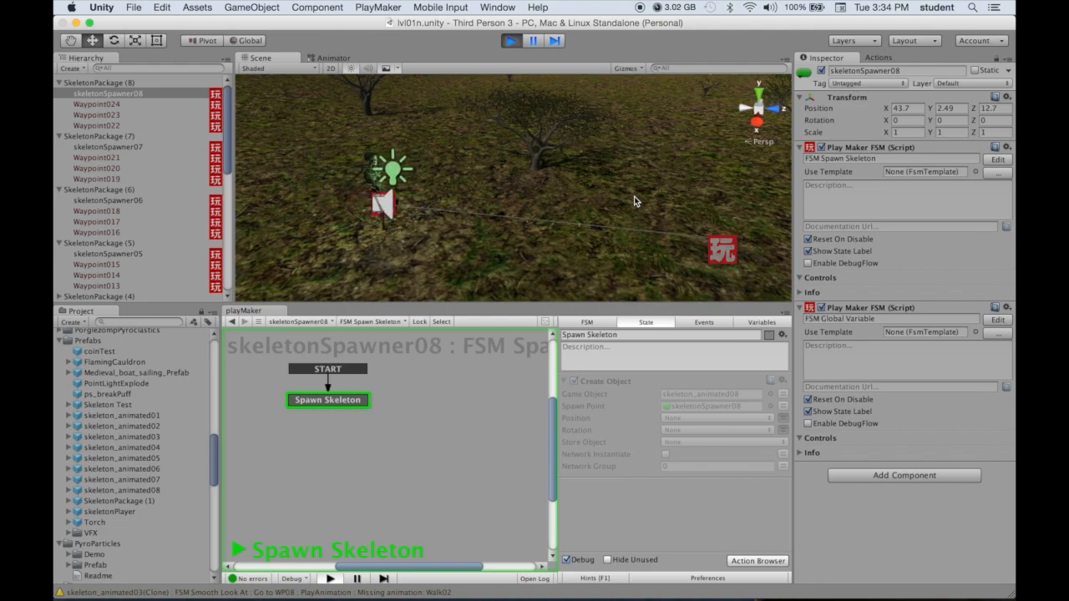
- Select skeleton_animated08(Clone) in the Hierarchy and show its FSM Smooth Look At state machine
click(387, 322)
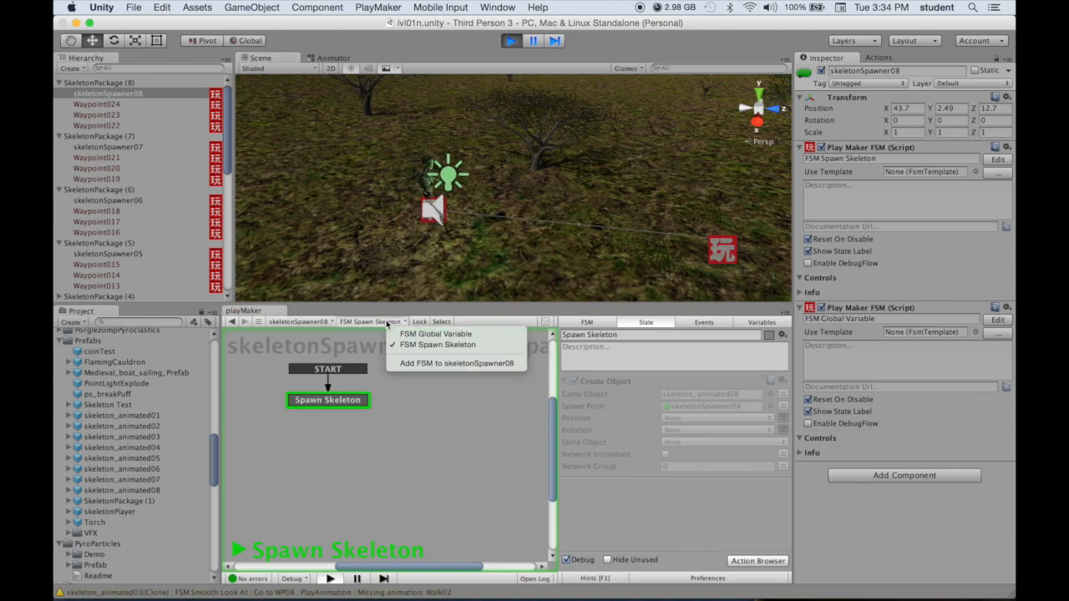
click(387, 322)
click(225, 182)
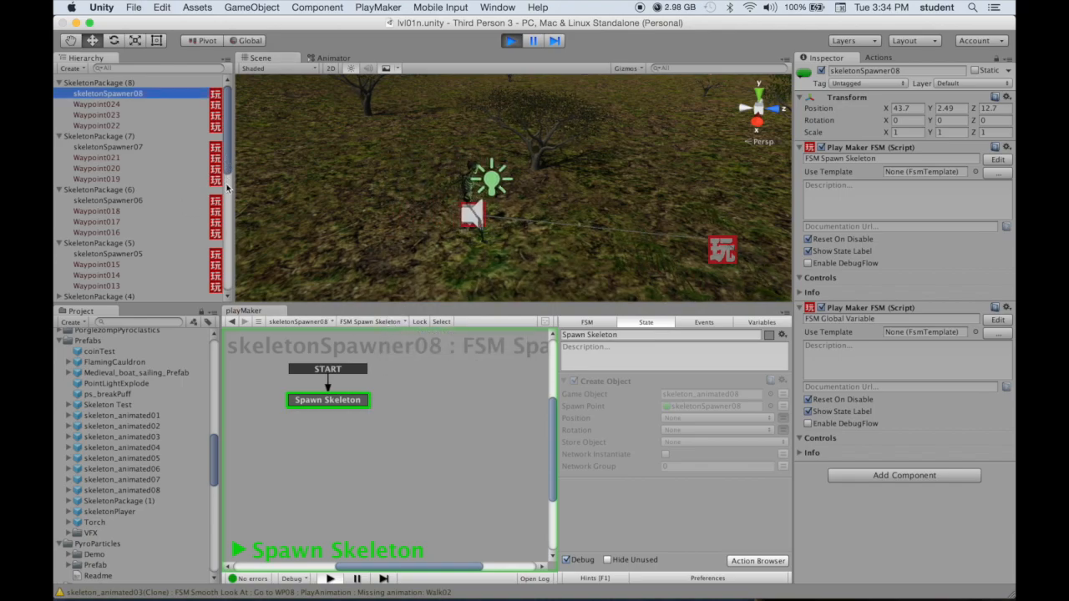
drag(225, 182, 224, 301)
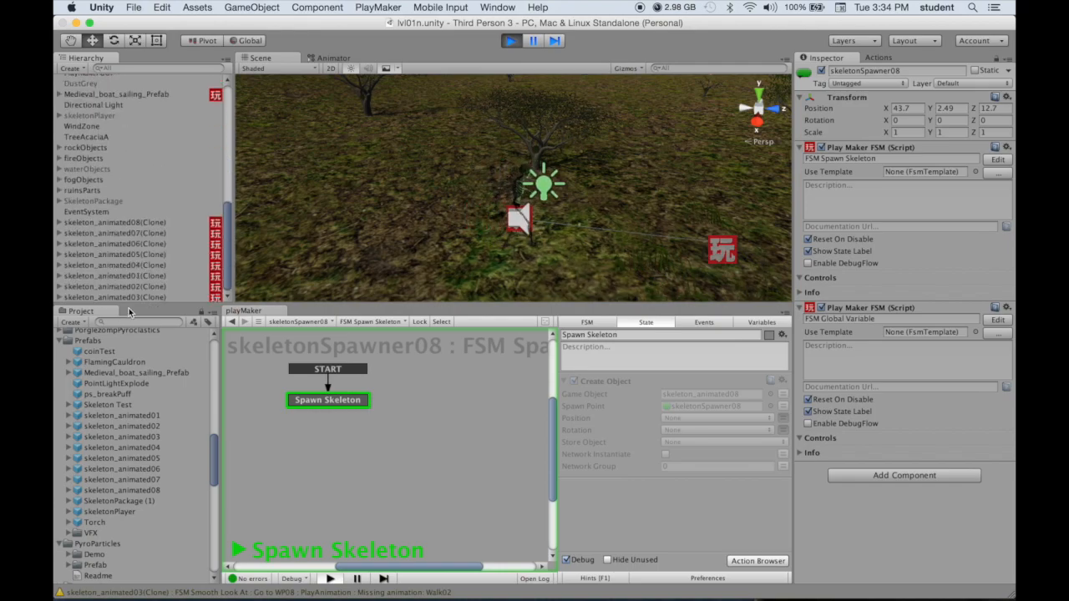
click(114, 222)
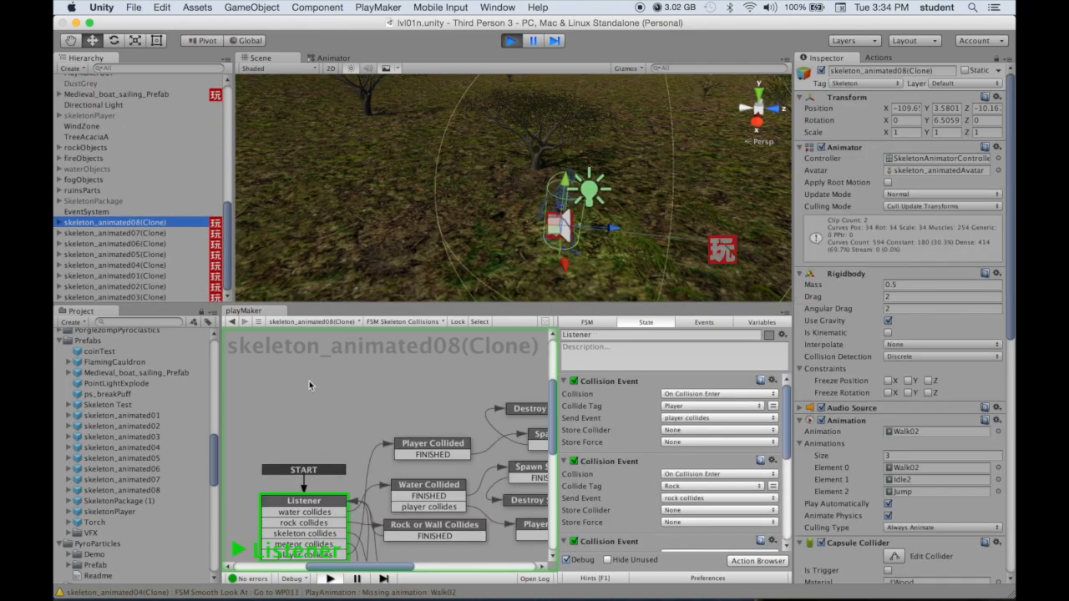
click(403, 321)
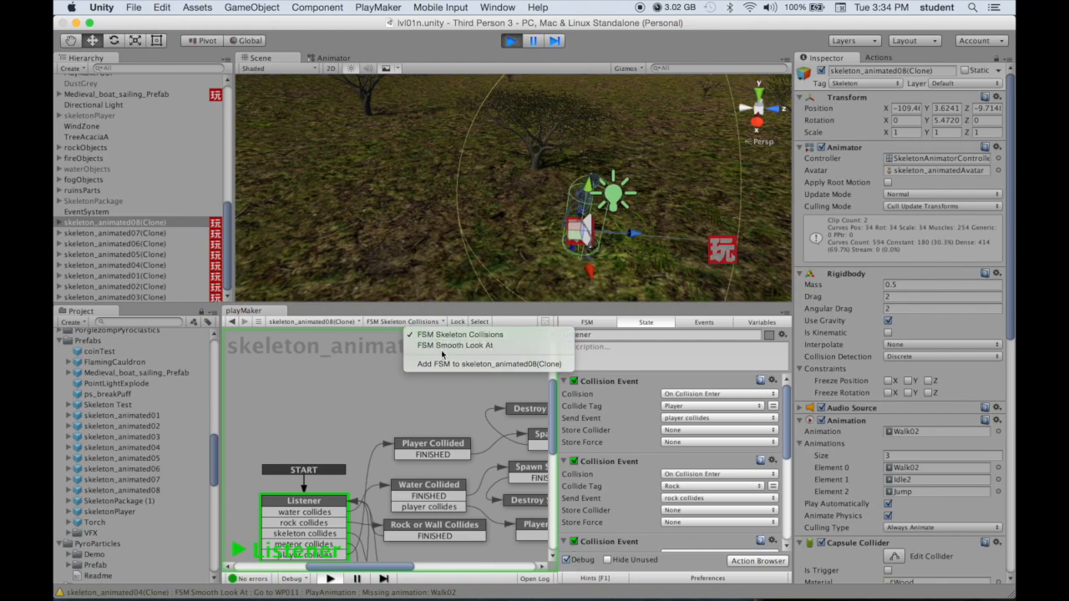
click(438, 346)
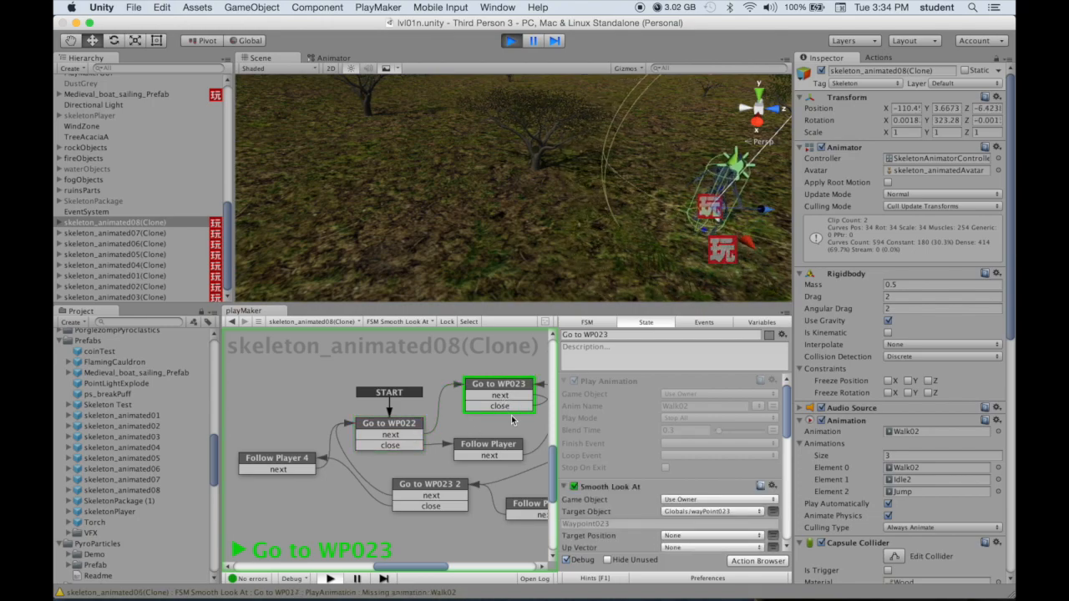
- Follow skeleton_animated08(Clone) between its waypoints in the scene and examine the state transitions in FSM Smooth Look At
key(f)
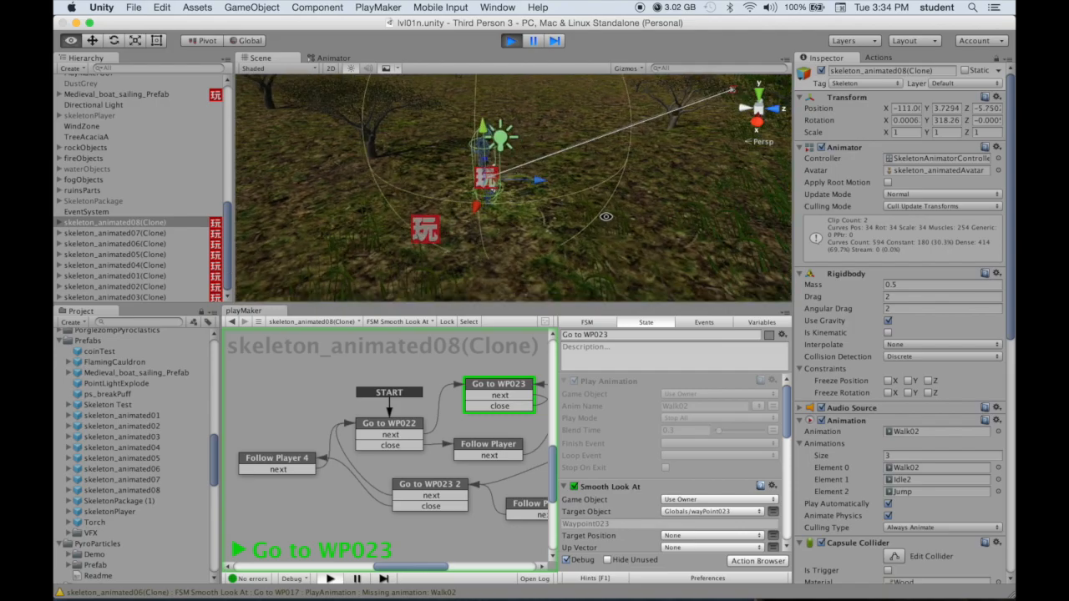
alt+drag(602, 216, 501, 191)
alt+drag(408, 227, 683, 226)
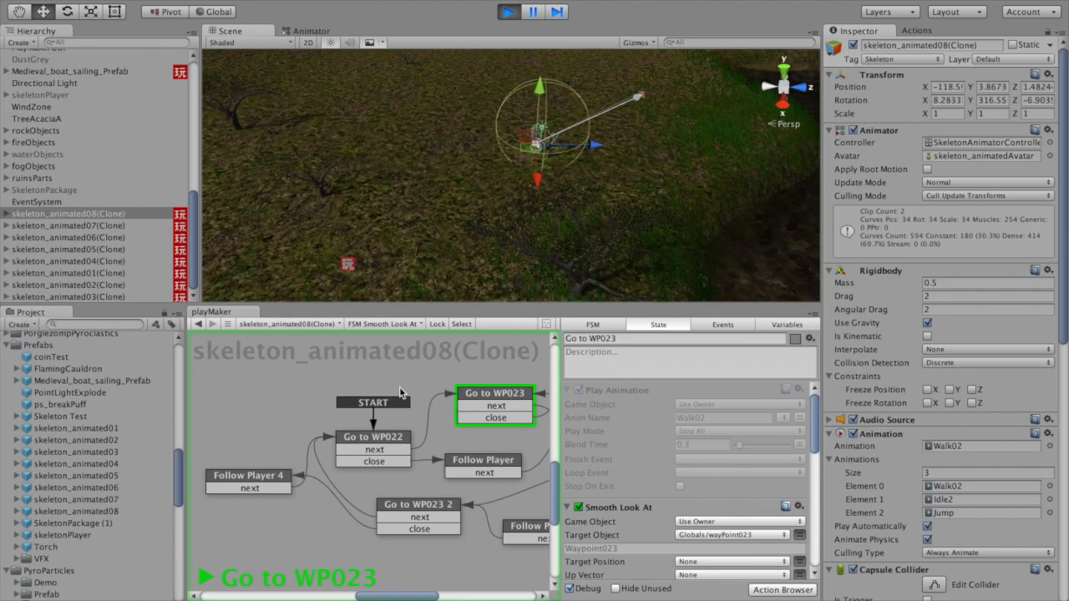
scroll(401, 395, down, 1)
scroll(401, 395, down, 1)
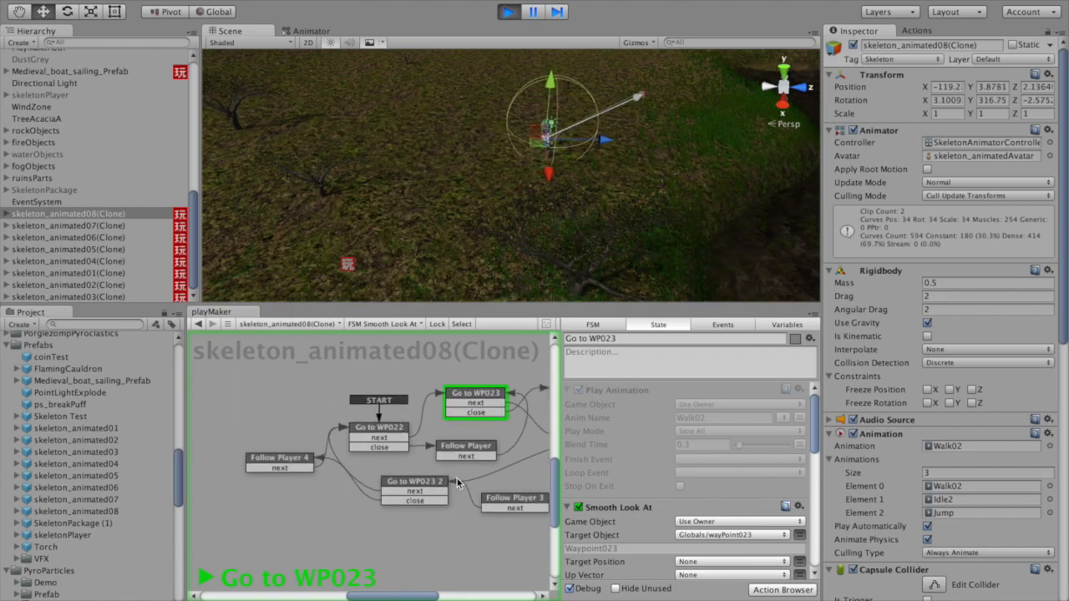
drag(443, 467, 327, 463)
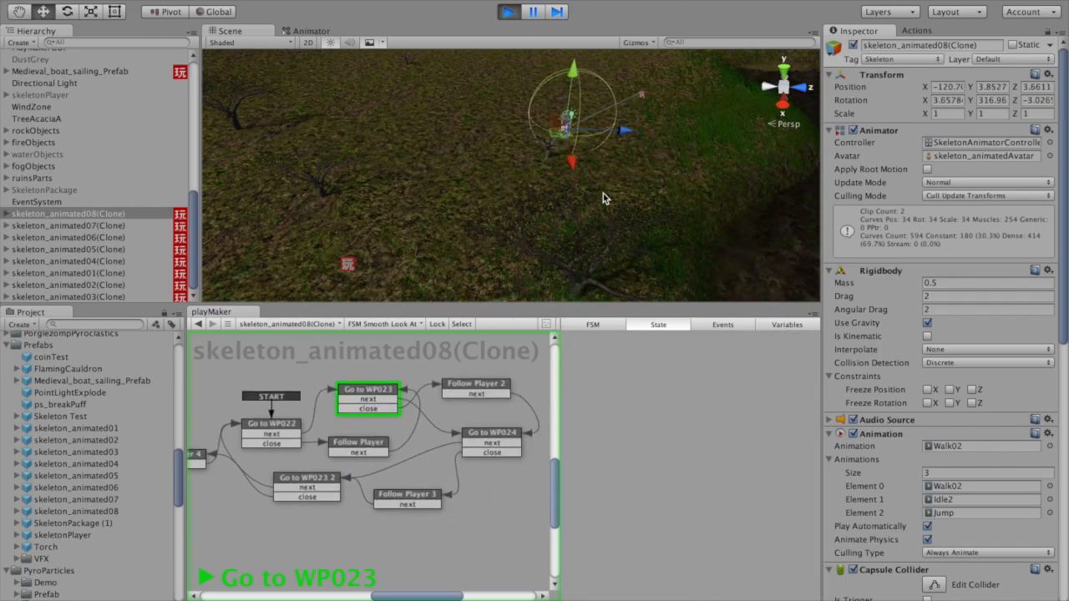
alt+drag(630, 174, 393, 267)
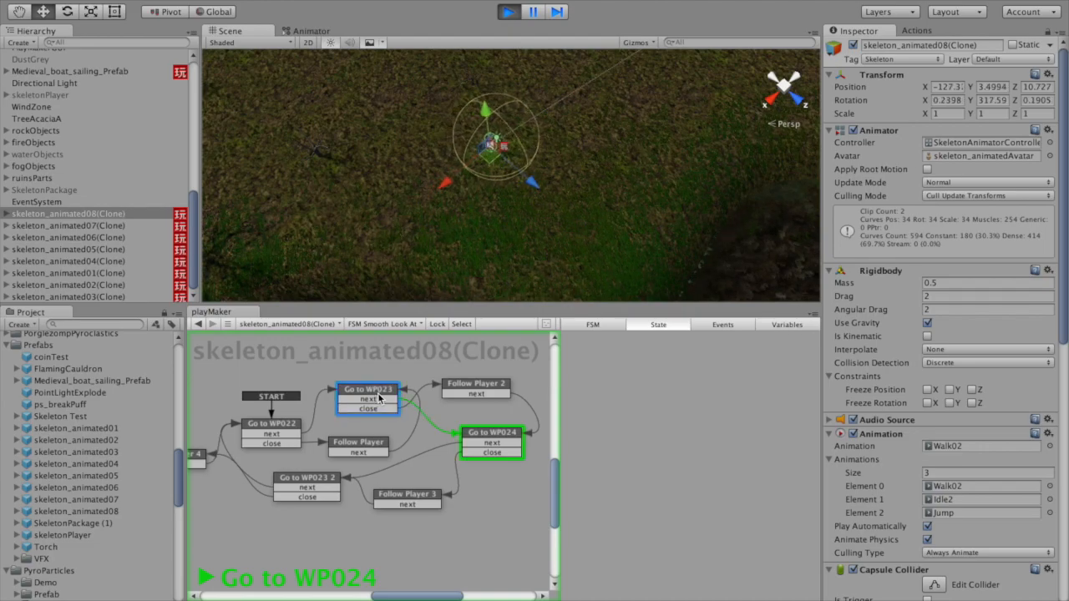
alt+middle_drag(618, 208, 536, 253)
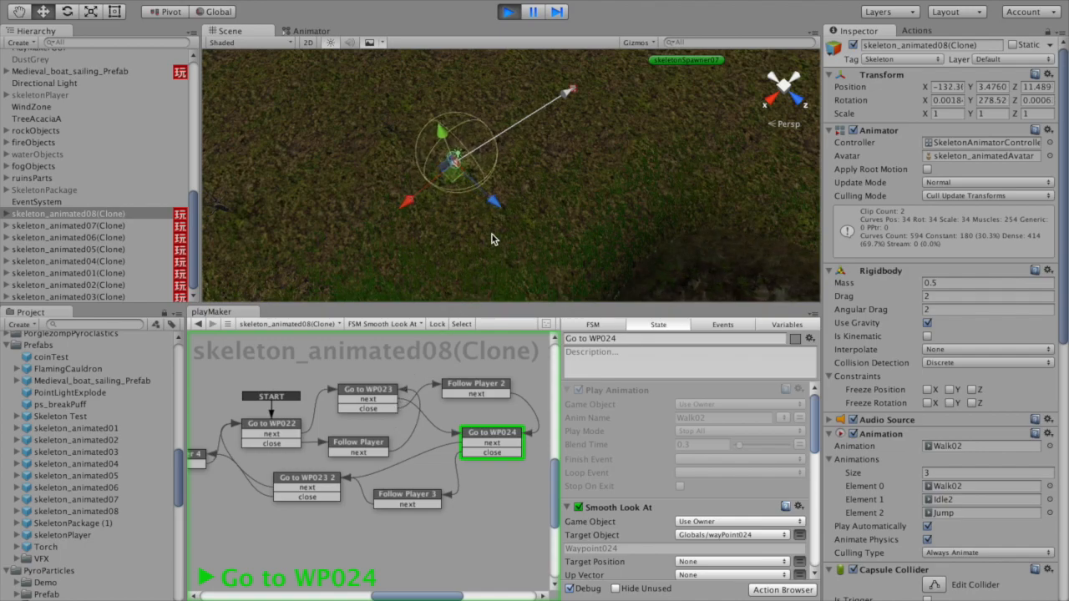
middle_drag(518, 230, 526, 194)
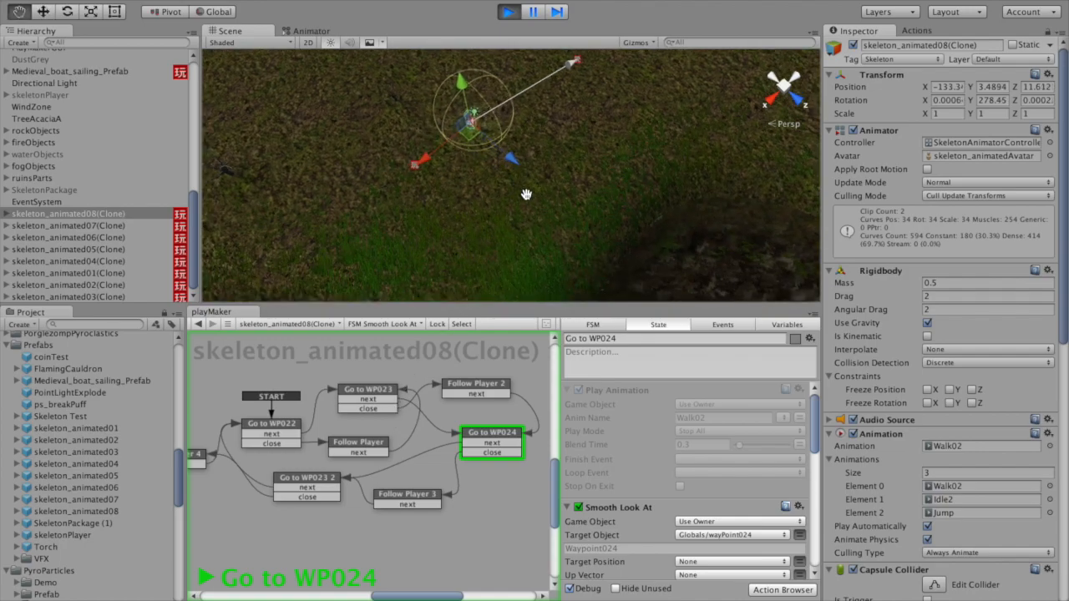
alt+drag(475, 201, 519, 176)
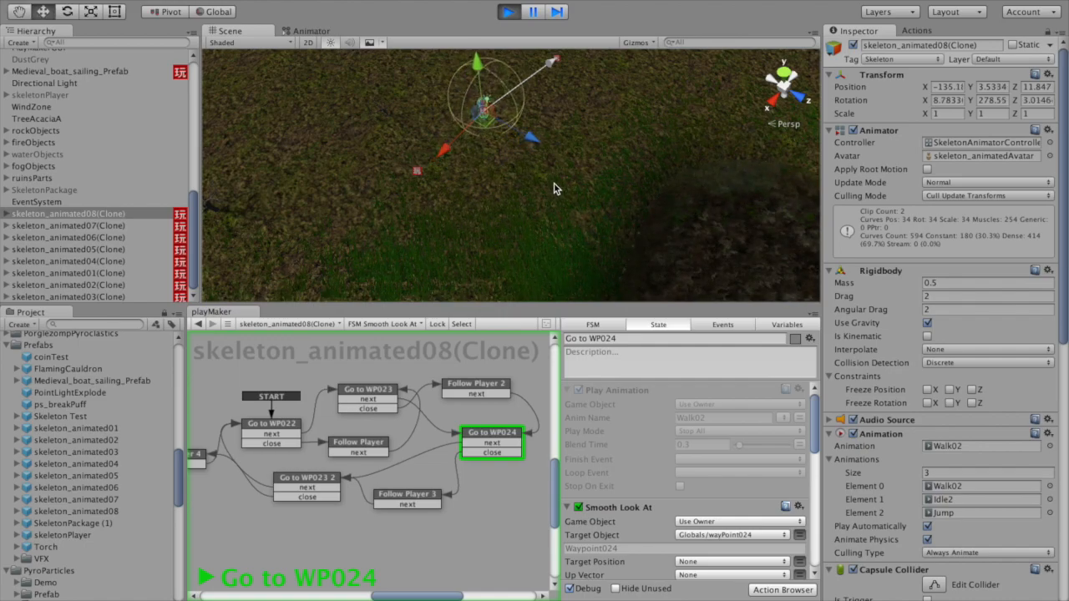
- Show the clone's FSM Skeleton Collisions state machine and examine its collision, spawn and destroy states
click(400, 324)
click(444, 338)
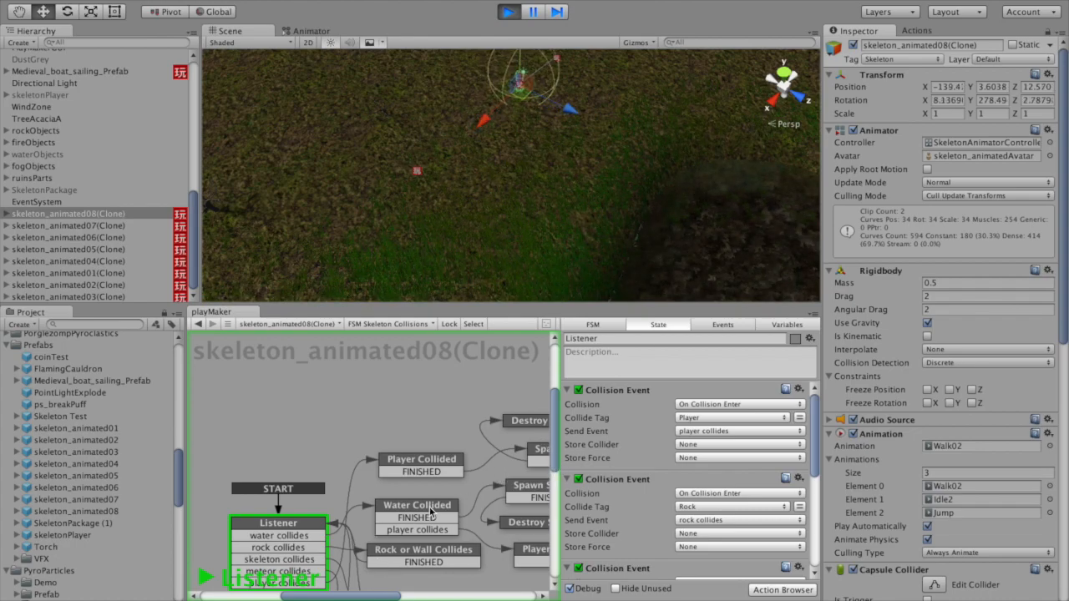
middle_drag(475, 484, 390, 442)
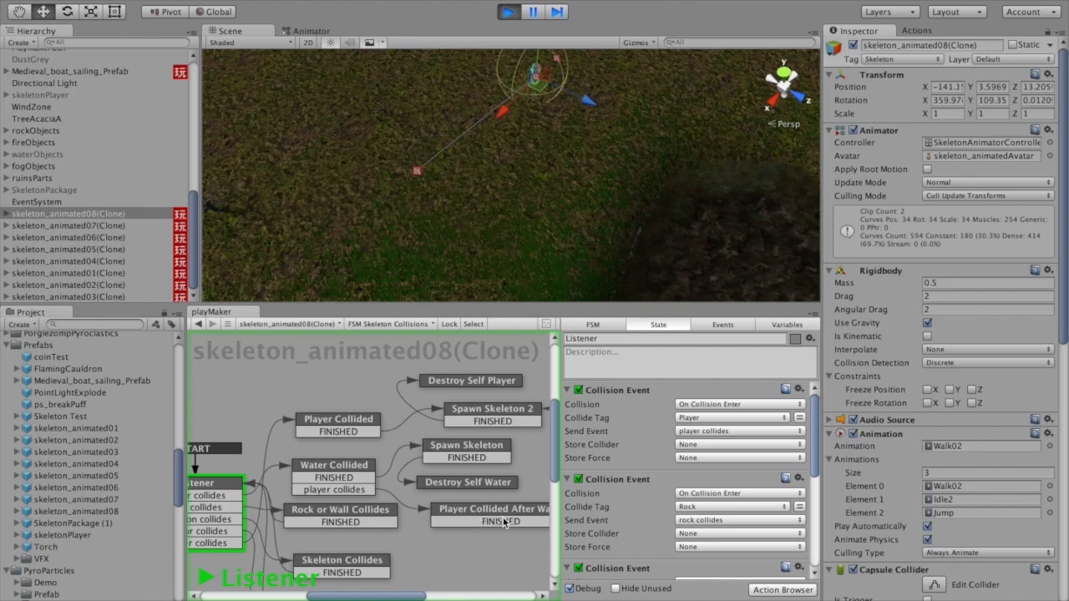
middle_drag(503, 522, 437, 506)
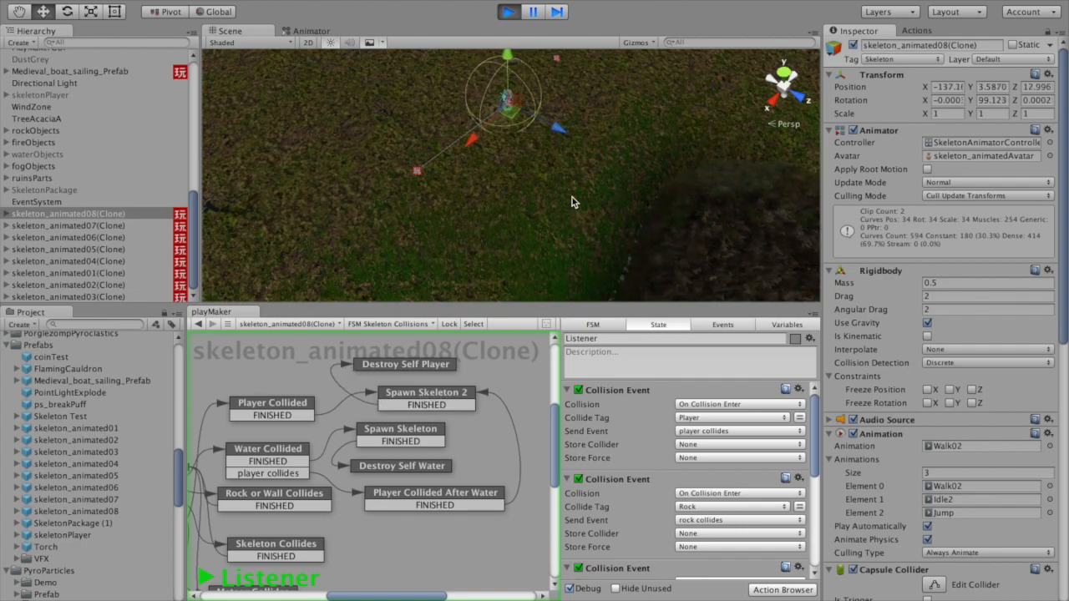
- Examine the pond and the area around skeletonSpawner08 to check the skeleton's water collision and respawn, and stop Play mode
alt+drag(575, 182, 583, 286)
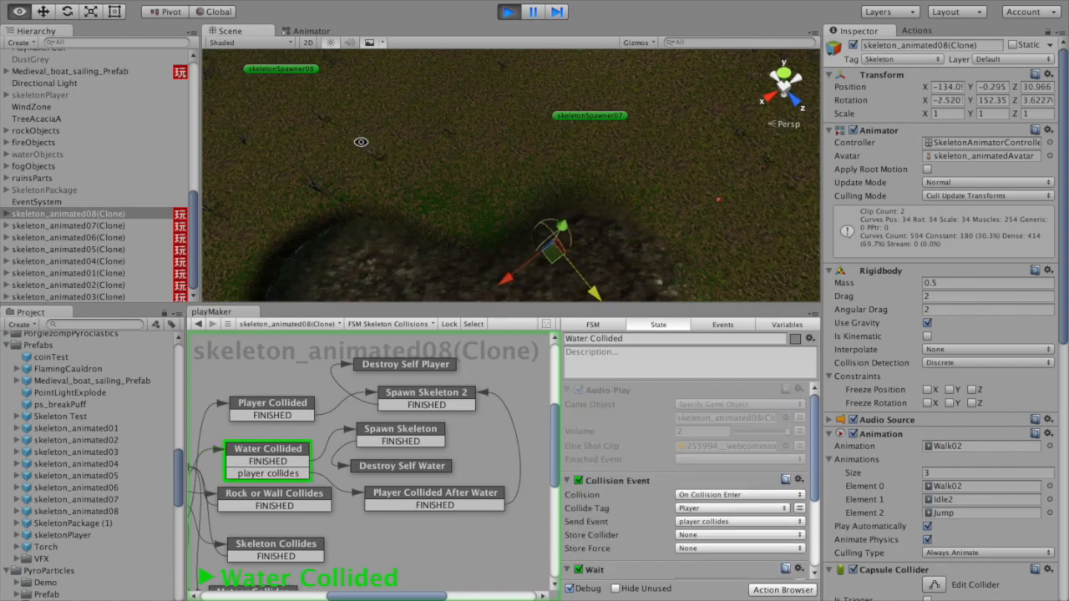
mouse_move(293, 98)
middle_down()
mouse_move(359, 166)
mouse_move(447, 173)
middle_up()
scroll(356, 165, up, 4)
alt+drag(448, 173, 439, 148)
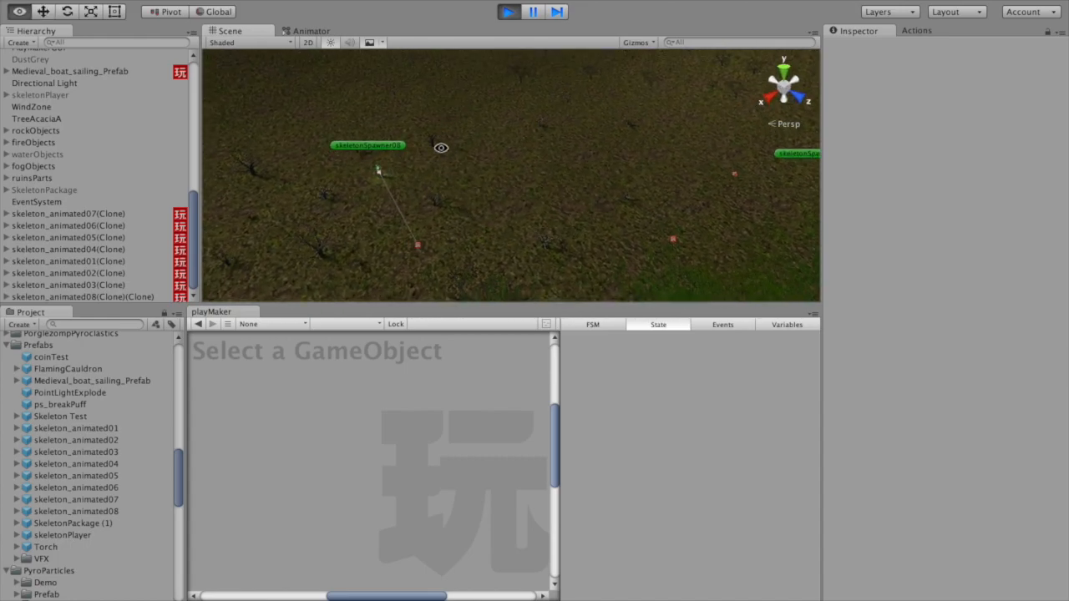
middle_drag(442, 182, 504, 140)
alt+drag(443, 203, 391, 200)
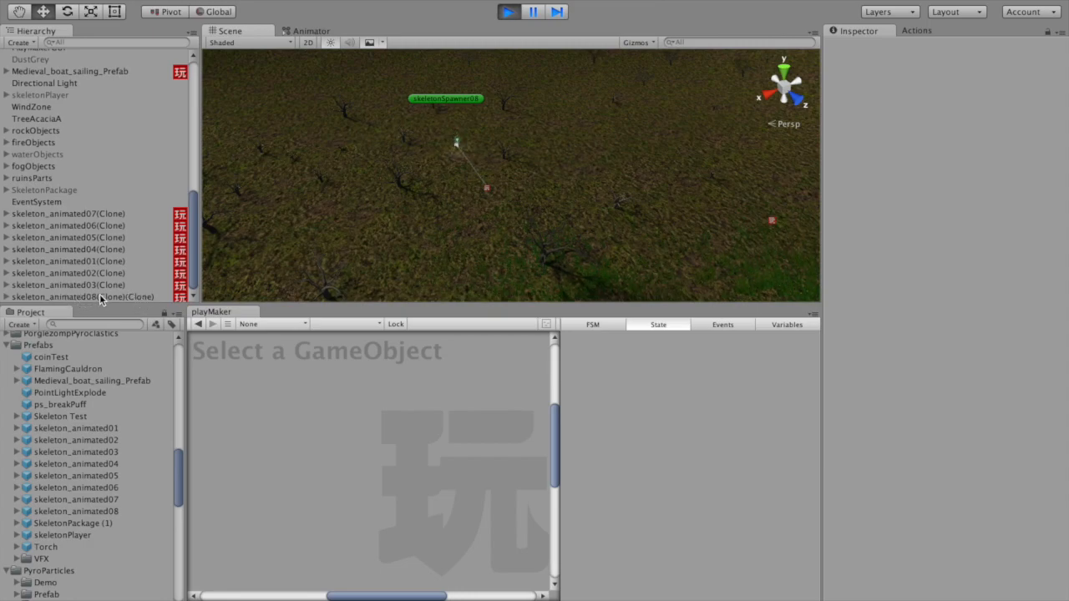
key(super+p)
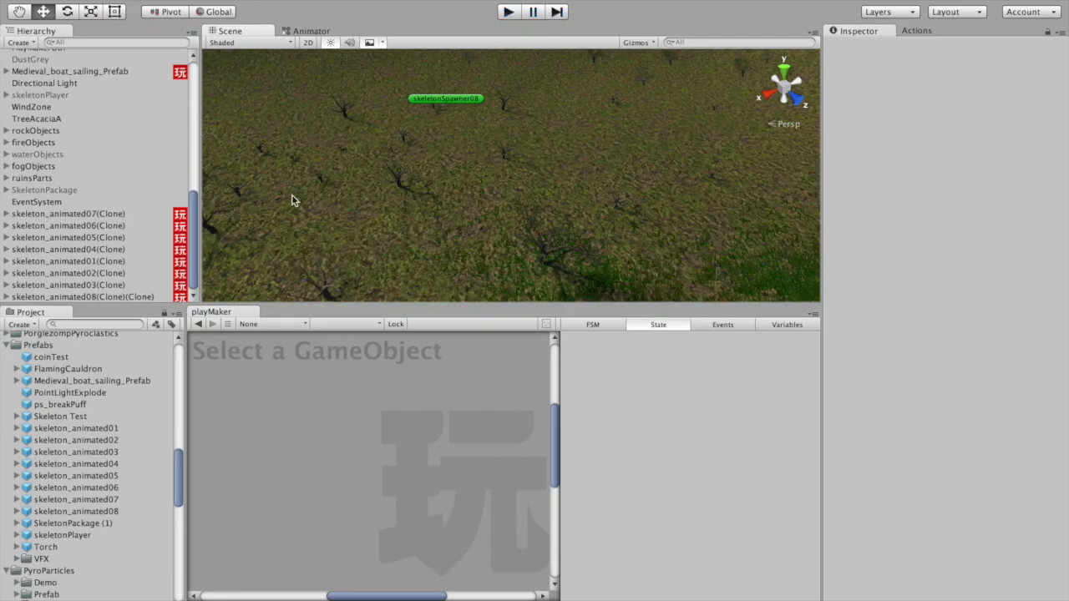
- Place the skeleton_animated08 prefab in the Hierarchy and create a second prefab copy of it in the Prefabs folder
scroll(194, 250, up, 10)
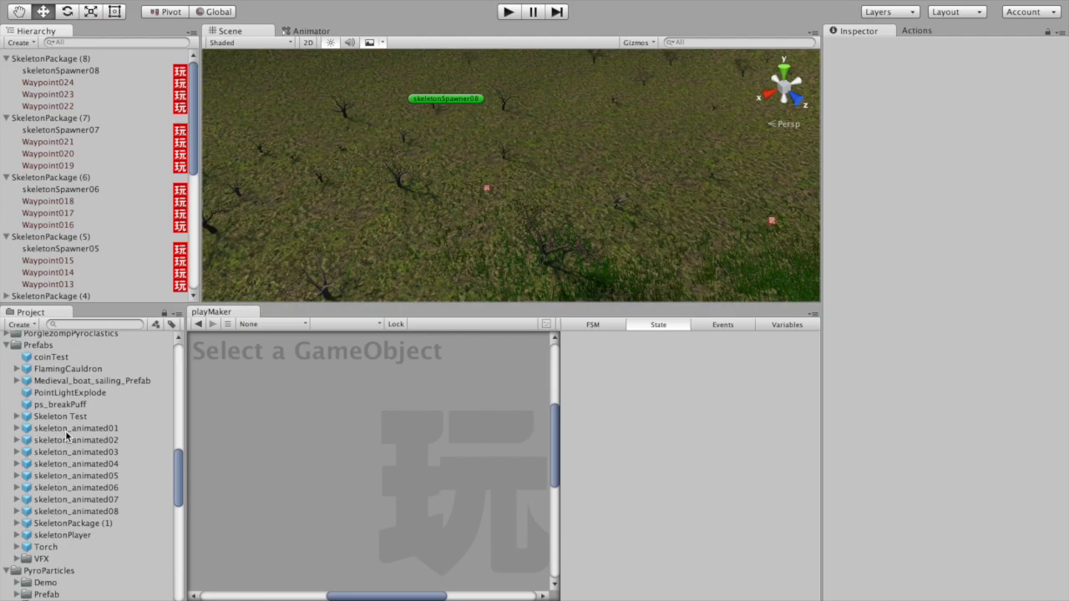
click(81, 511)
mouse_move(83, 517)
mouse_down()
mouse_move(96, 236)
mouse_move(85, 54)
mouse_move(71, 67)
mouse_move(74, 521)
mouse_up()
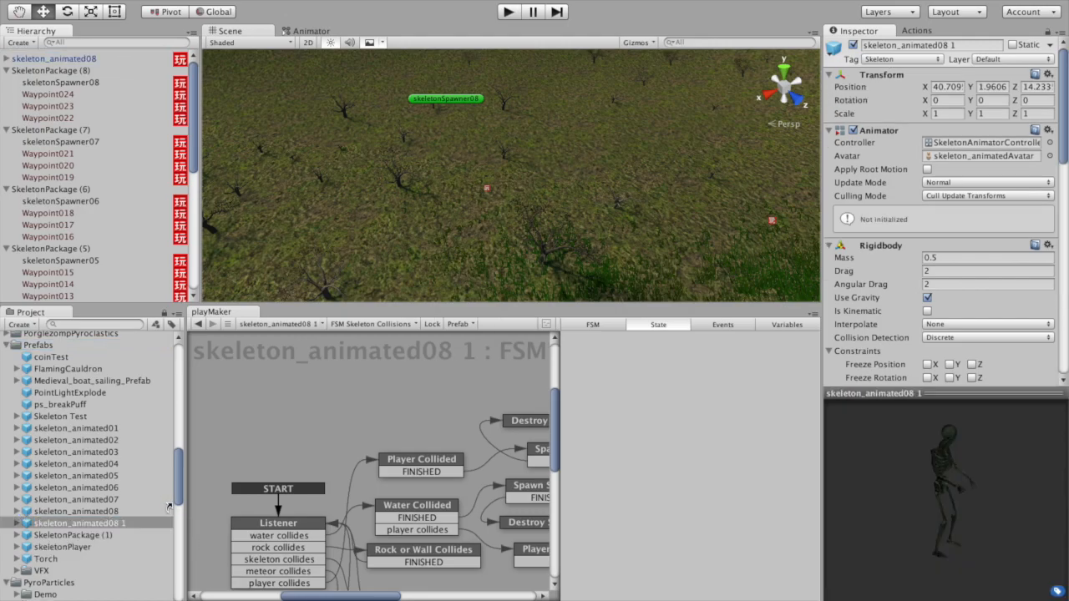
click(91, 511)
right_click(92, 511)
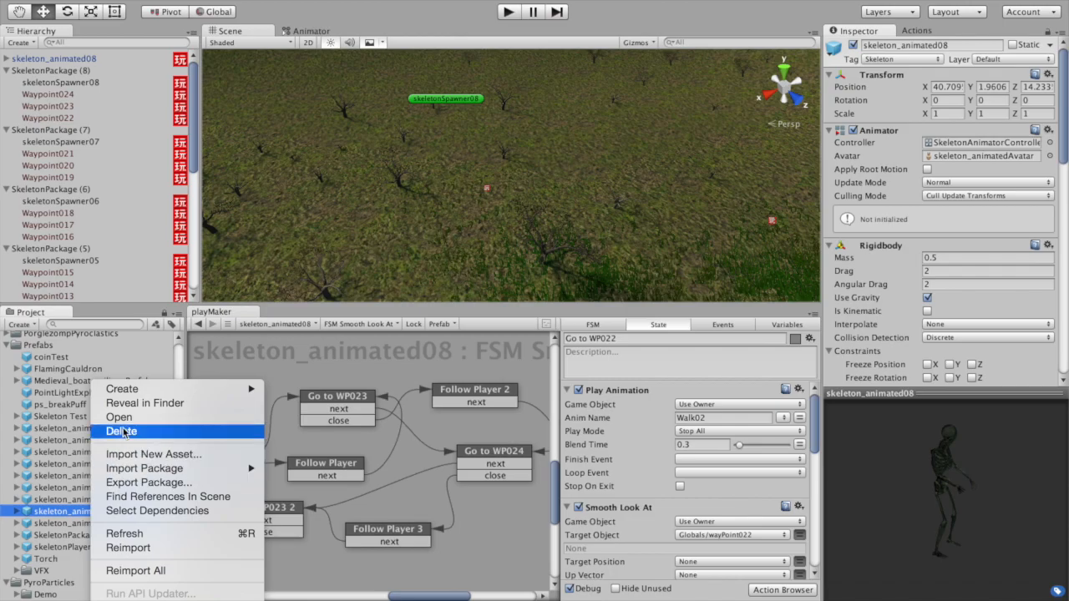
click(62, 516)
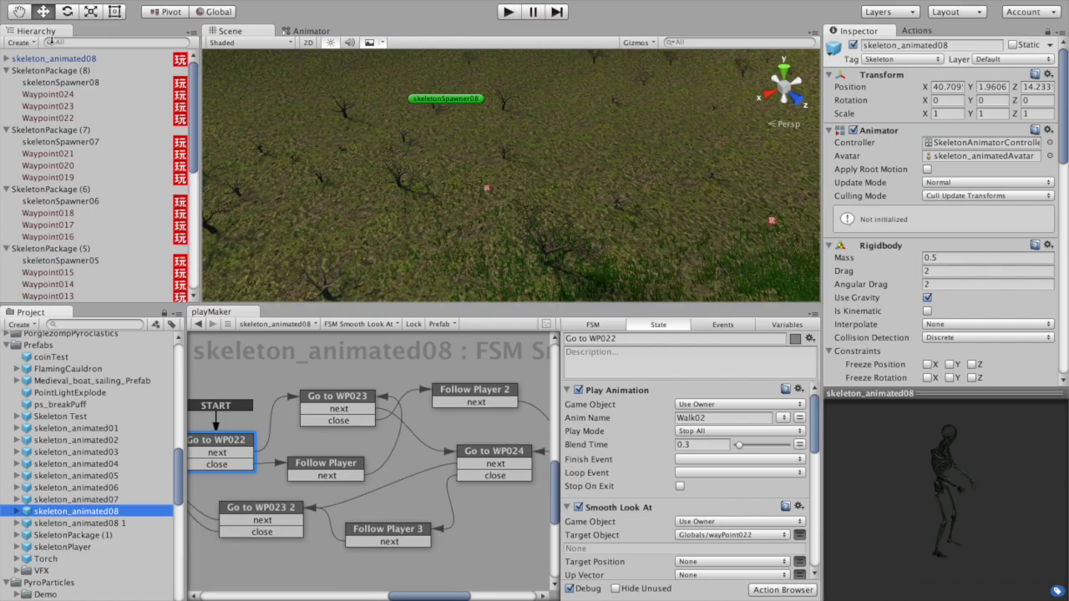
- Delete the skeleton_animated08 instance from the Hierarchy
click(58, 58)
right_click(78, 63)
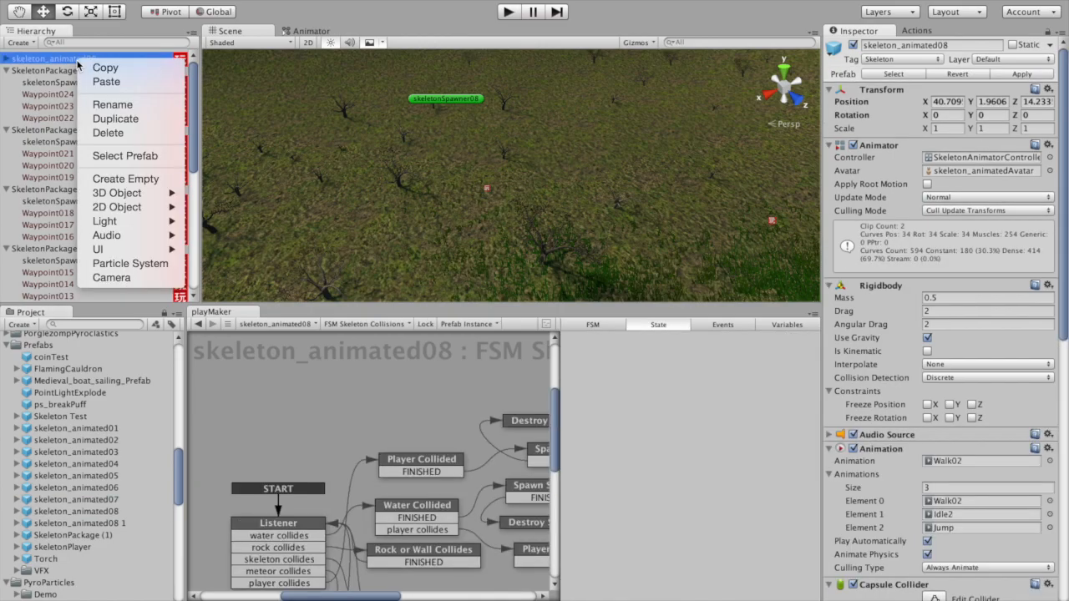
click(121, 134)
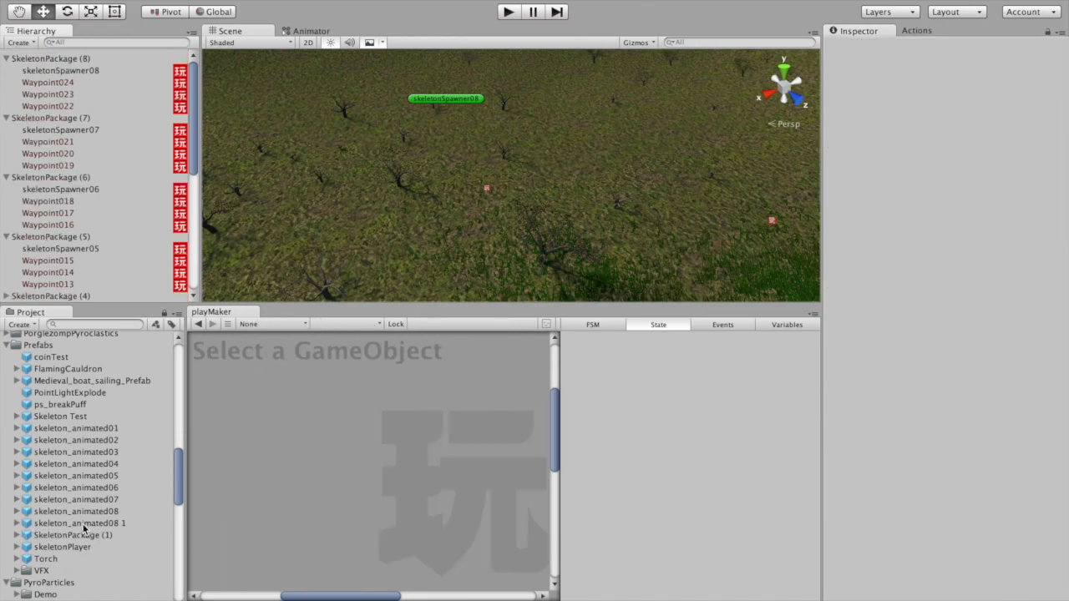
- Rename the prefab skeleton_animated08 1 in the Prefabs folder as skeleton_animated09
click(84, 524)
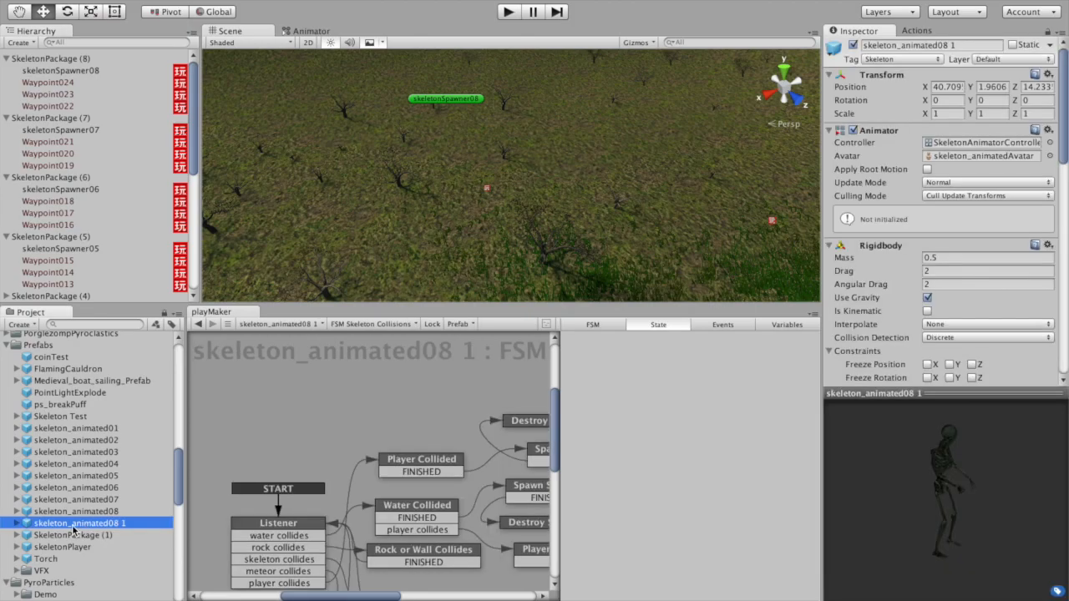
key(Return)
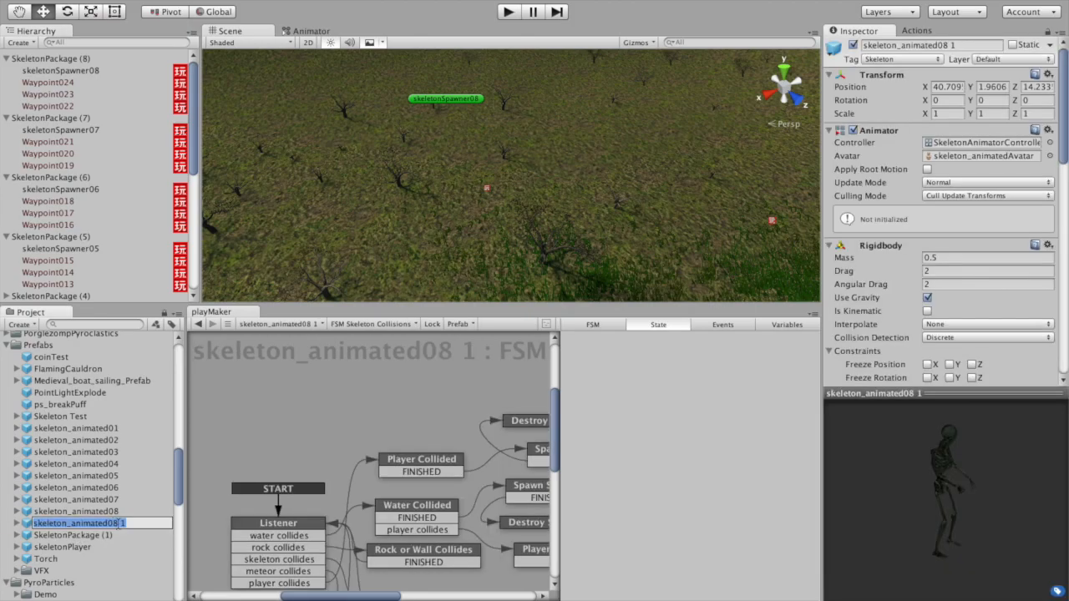
click(125, 524)
key(BackSpace)
key(BackSpace)
key(BackSpace)
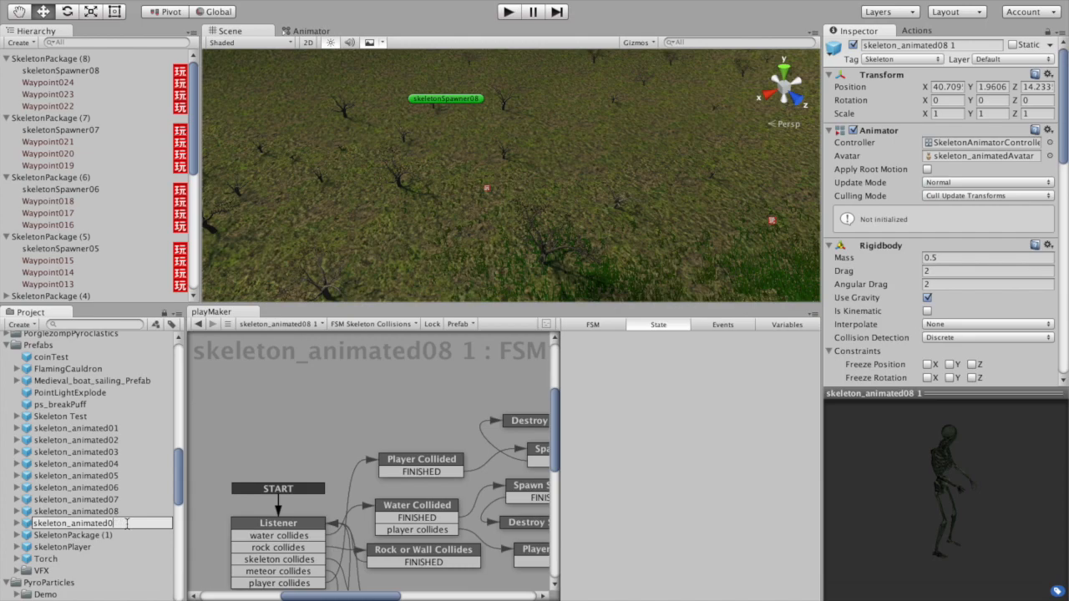
text(9)
- Show skeleton_animated09's FSM Smooth Look At and examine its waypoint loop and the Follow Player 4 state's distance comparison
click(397, 325)
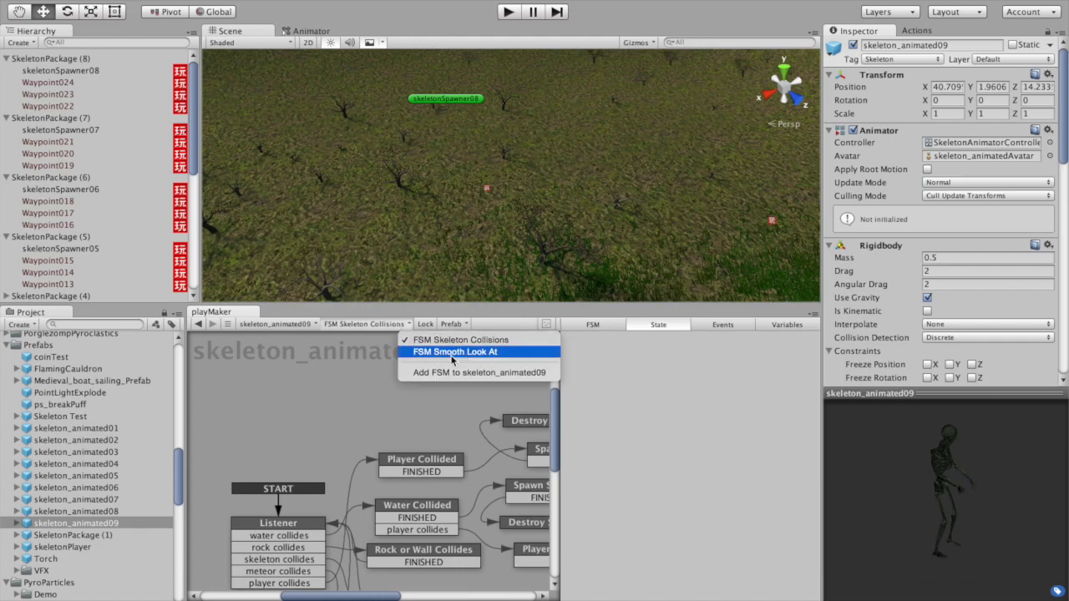
click(478, 354)
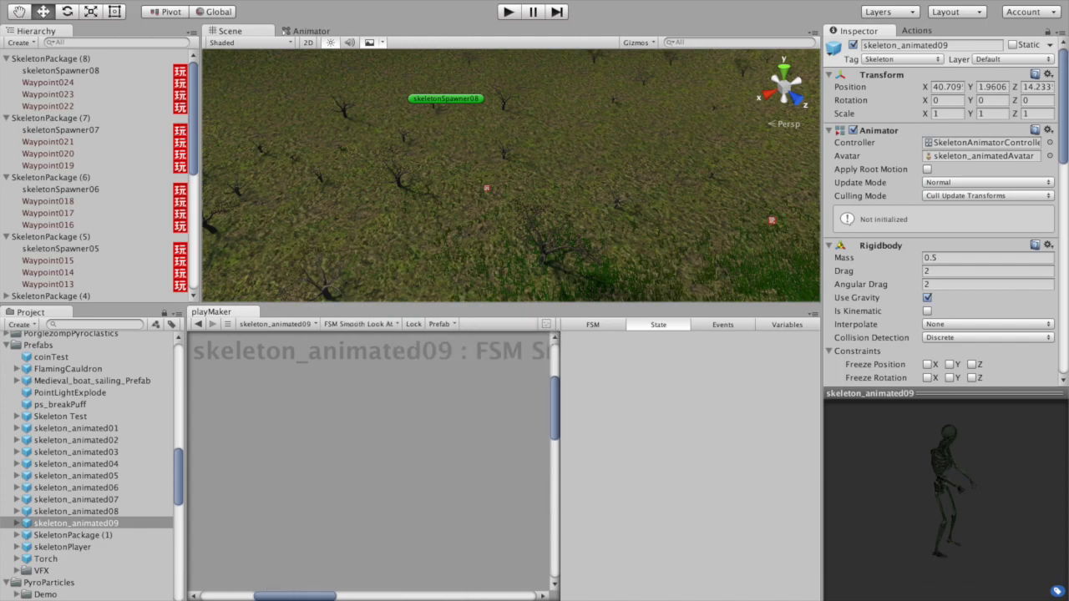
drag(319, 599, 485, 598)
click(545, 323)
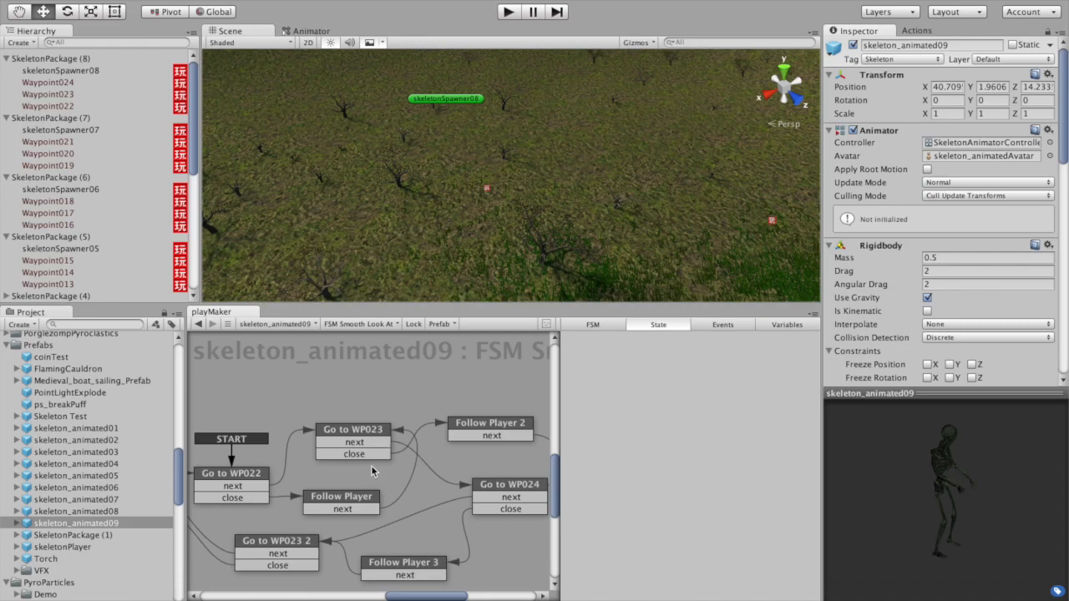
scroll(370, 466, down, 4)
drag(390, 597, 381, 596)
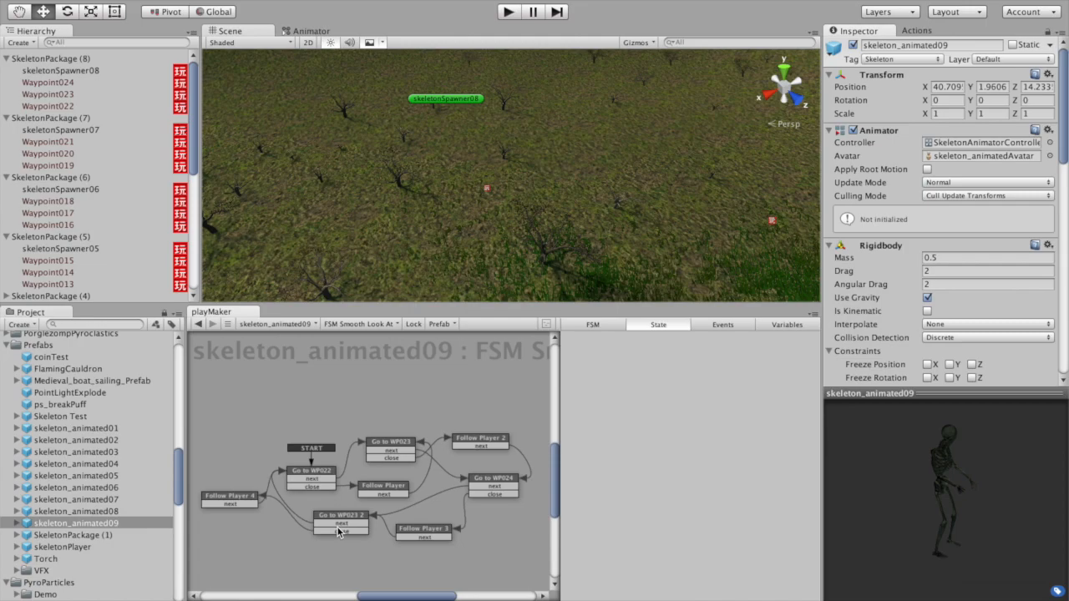
click(226, 504)
drag(817, 418, 825, 532)
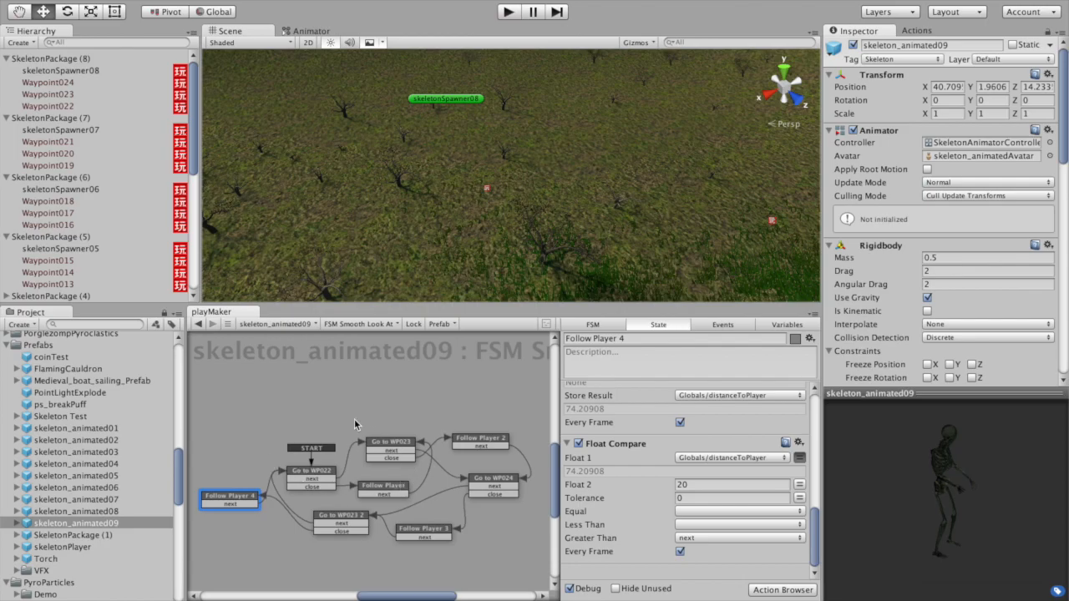
- Switch to skeleton_animated09's FSM Skeleton Collisions and examine the Create Object settings of the Spawn Skeleton state
click(373, 324)
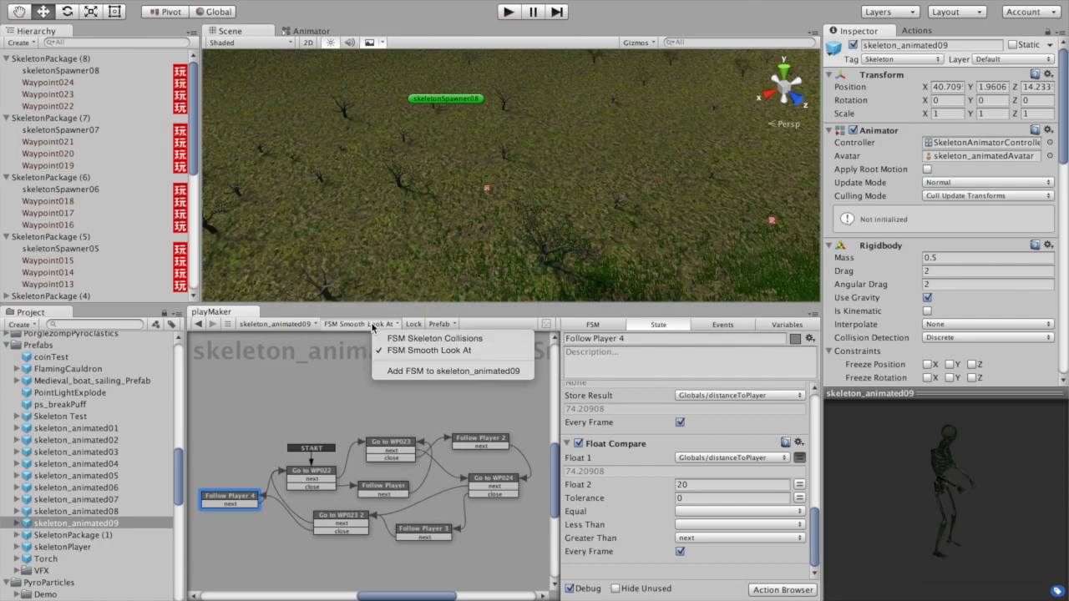
click(464, 339)
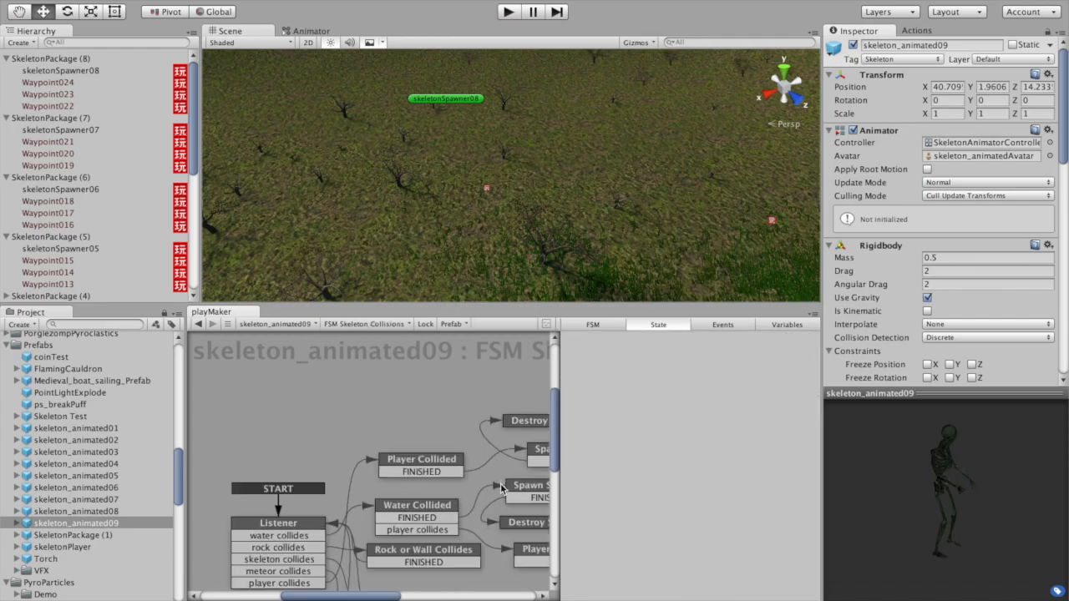
drag(351, 596, 387, 598)
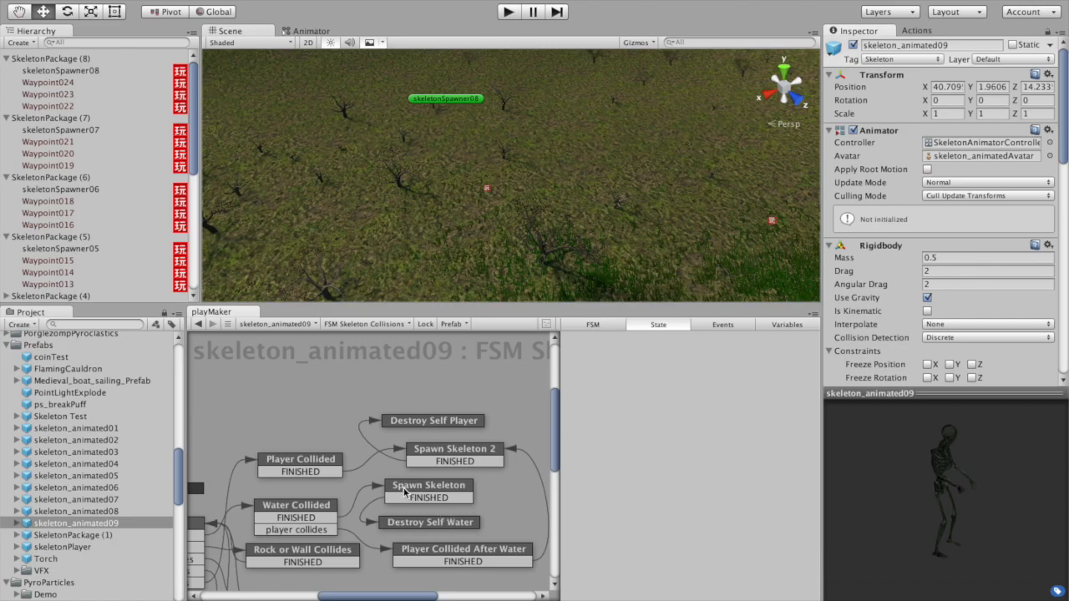
click(408, 493)
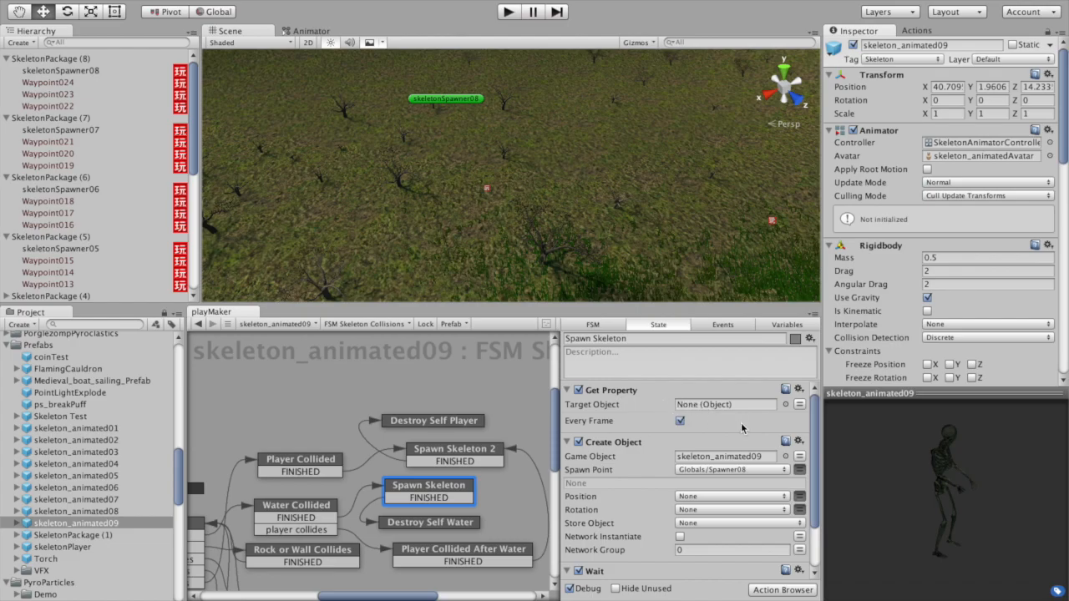
- Duplicate SkeletonPackage (8) in the Hierarchy
click(48, 60)
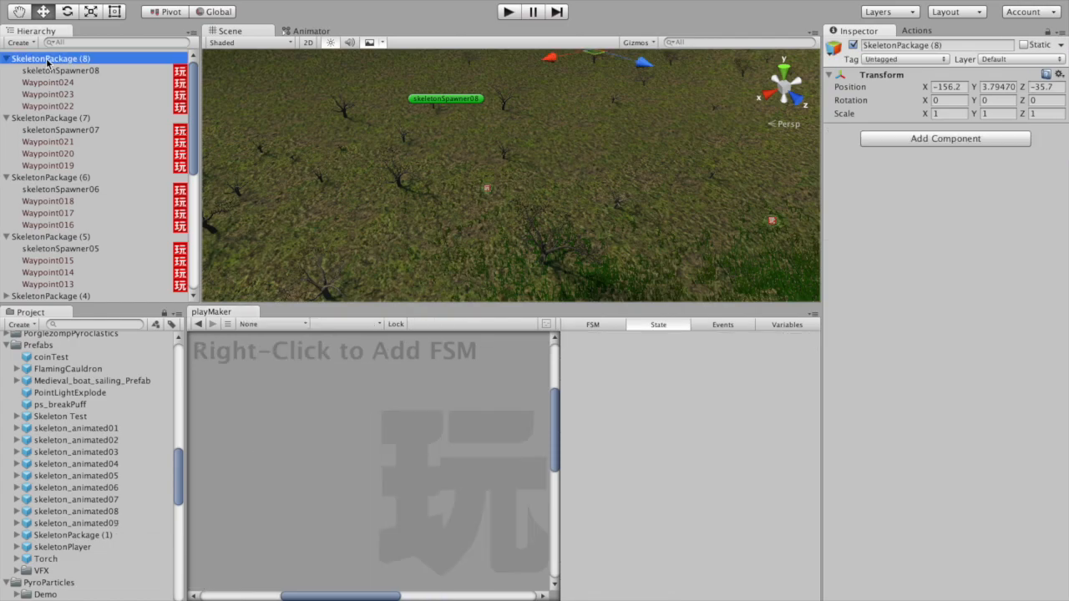
right_click(48, 62)
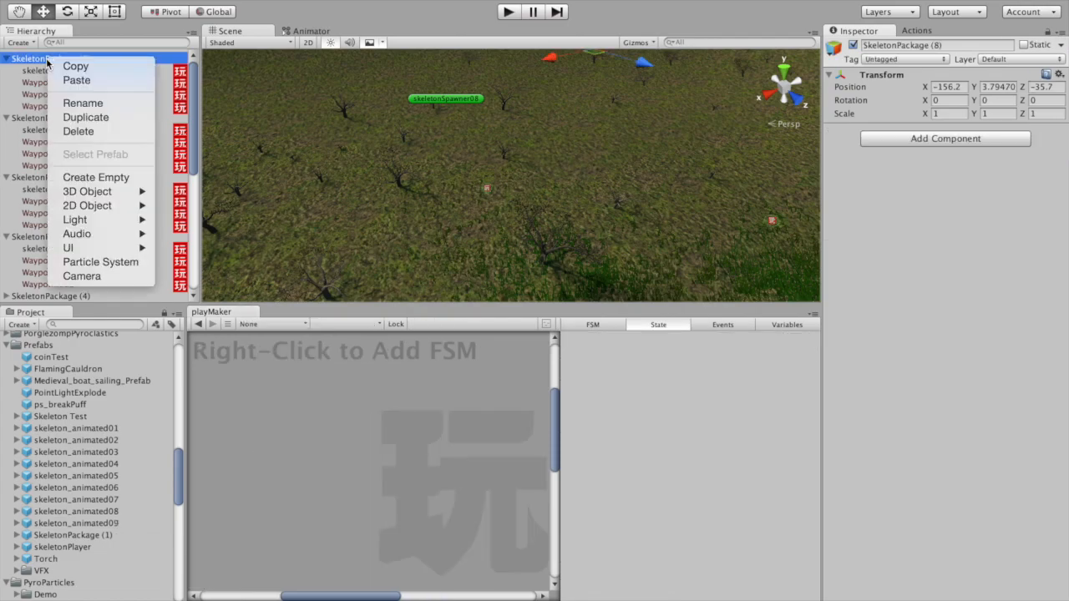
click(27, 57)
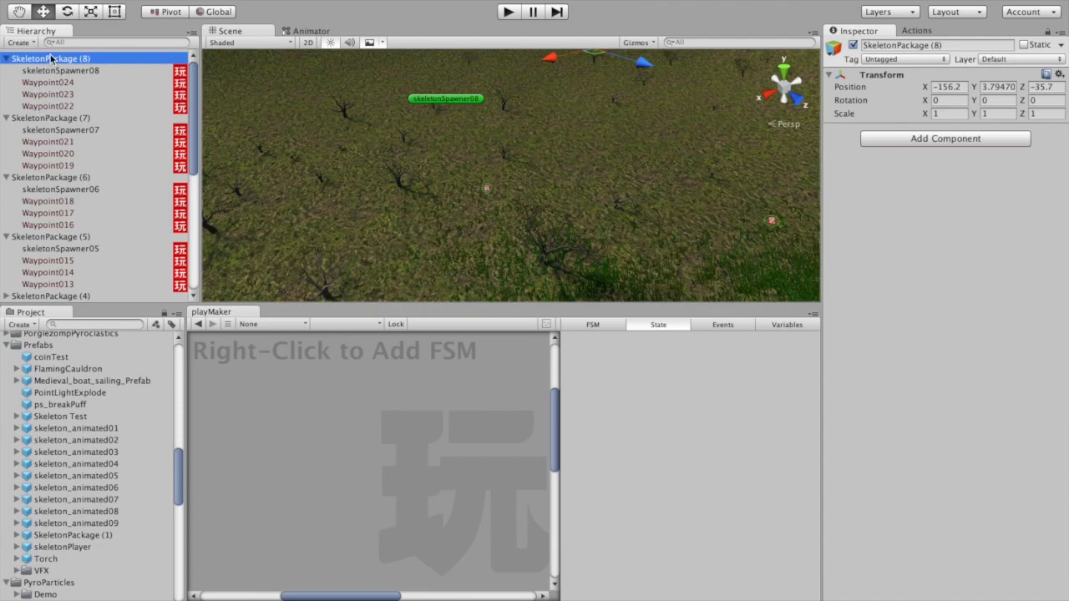
right_click(51, 61)
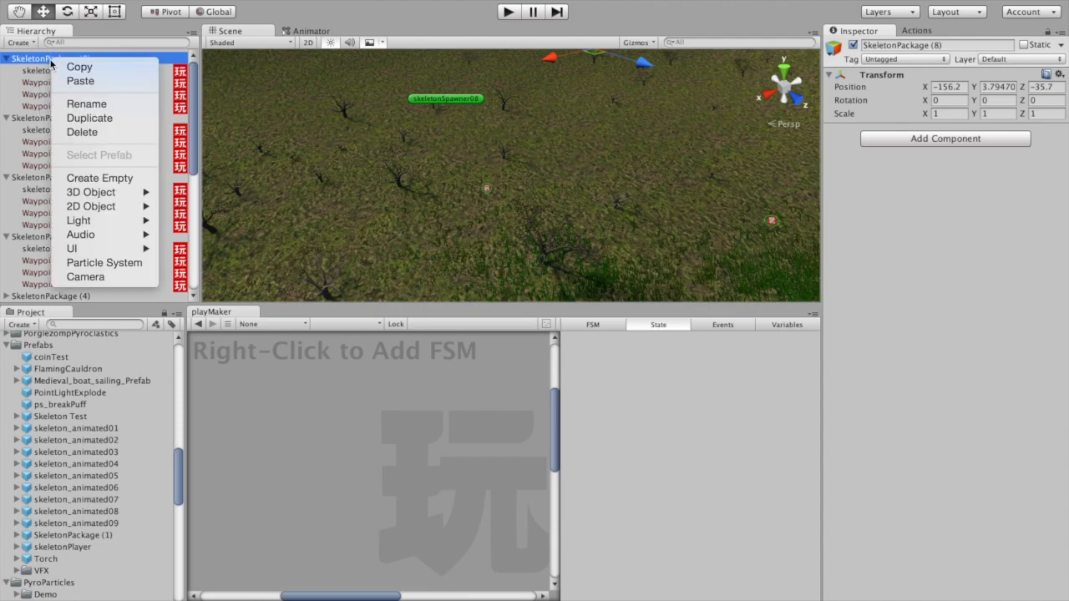
click(80, 112)
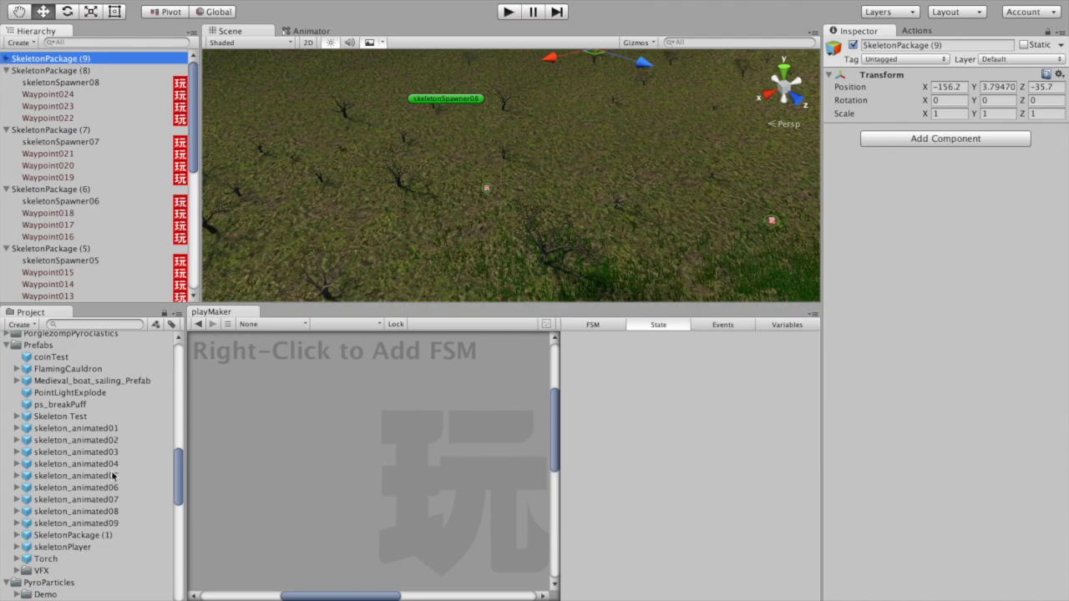
- Expand SkeletonPackage (9) and rename its spawner as skeletonSpawner09
click(7, 59)
click(75, 72)
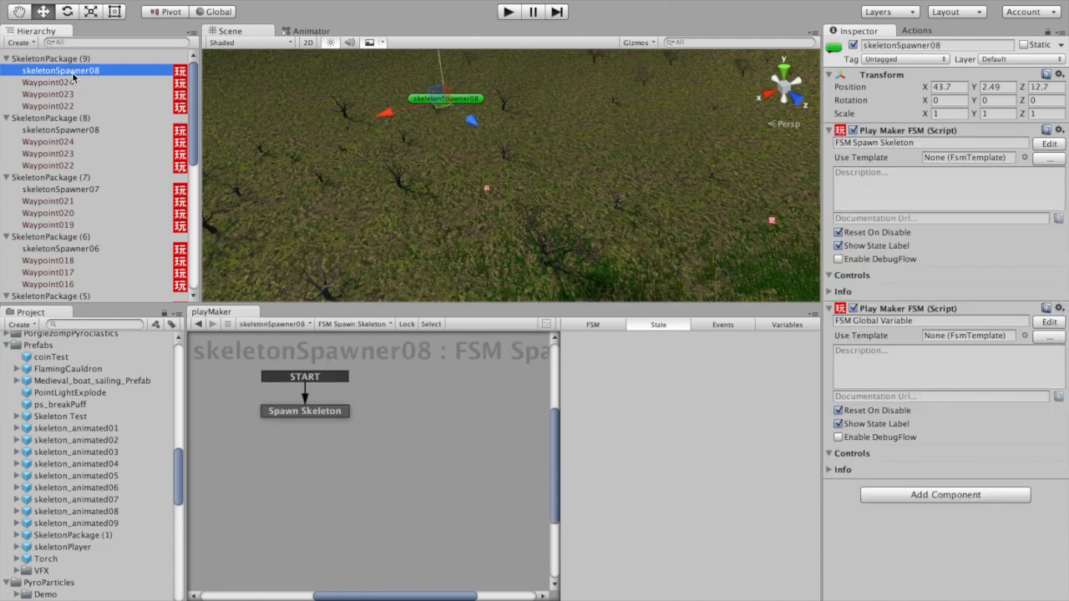
click(99, 71)
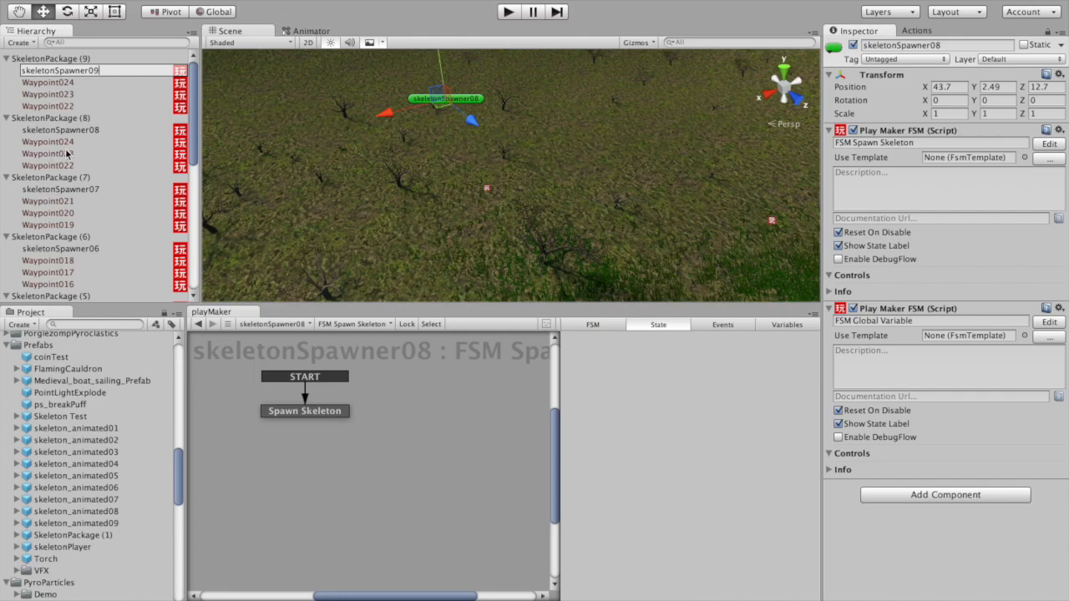
- Rename SkeletonPackage (9)'s waypoints 022, 023 and 024 as Waypoint025, Waypoint026 and Waypoint027
click(52, 107)
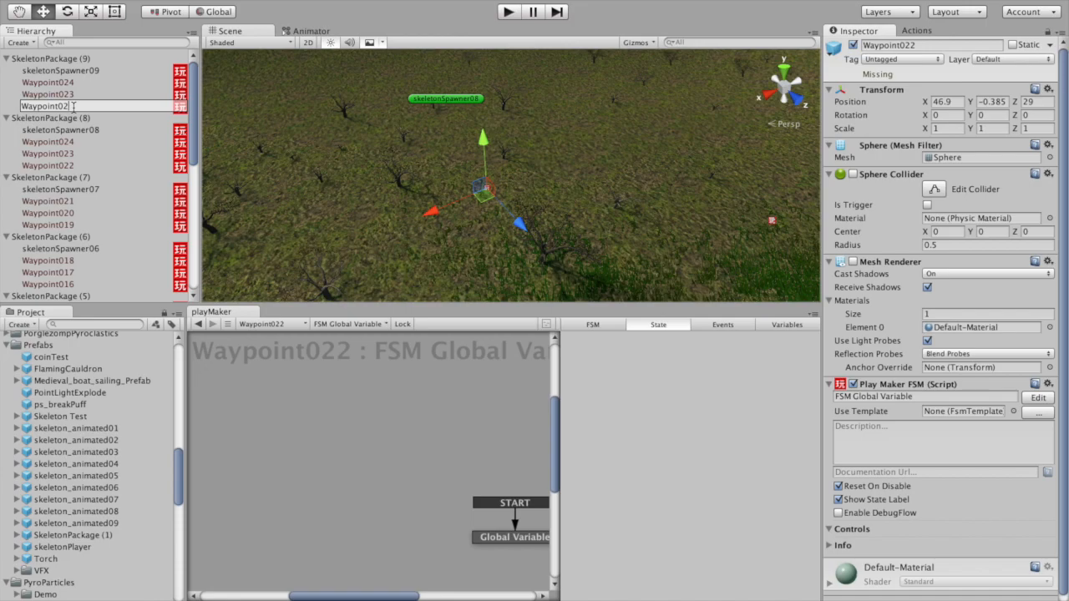
key(Return)
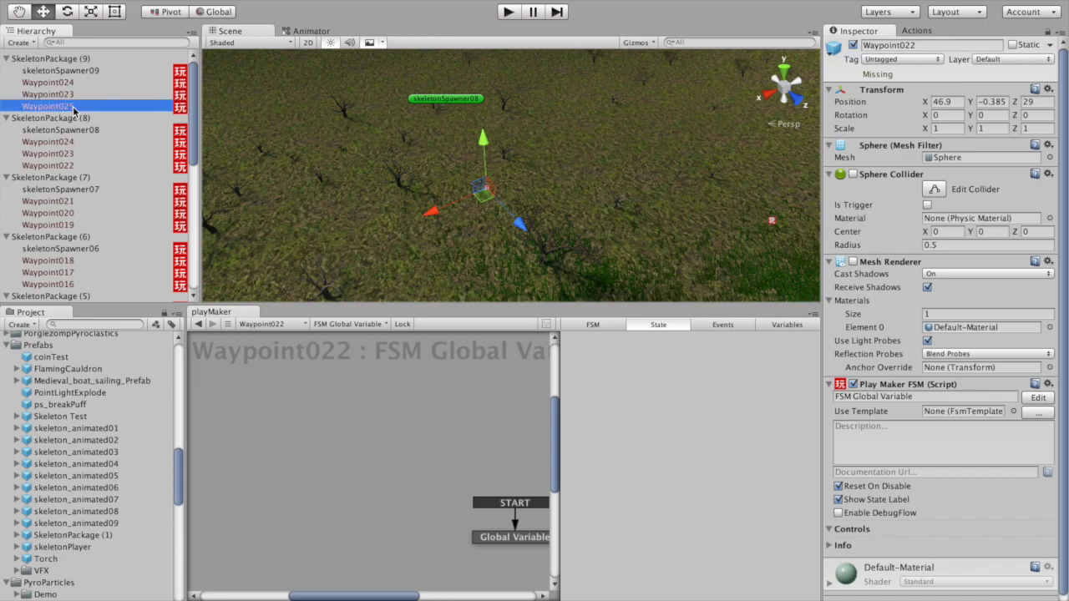
click(72, 96)
click(71, 97)
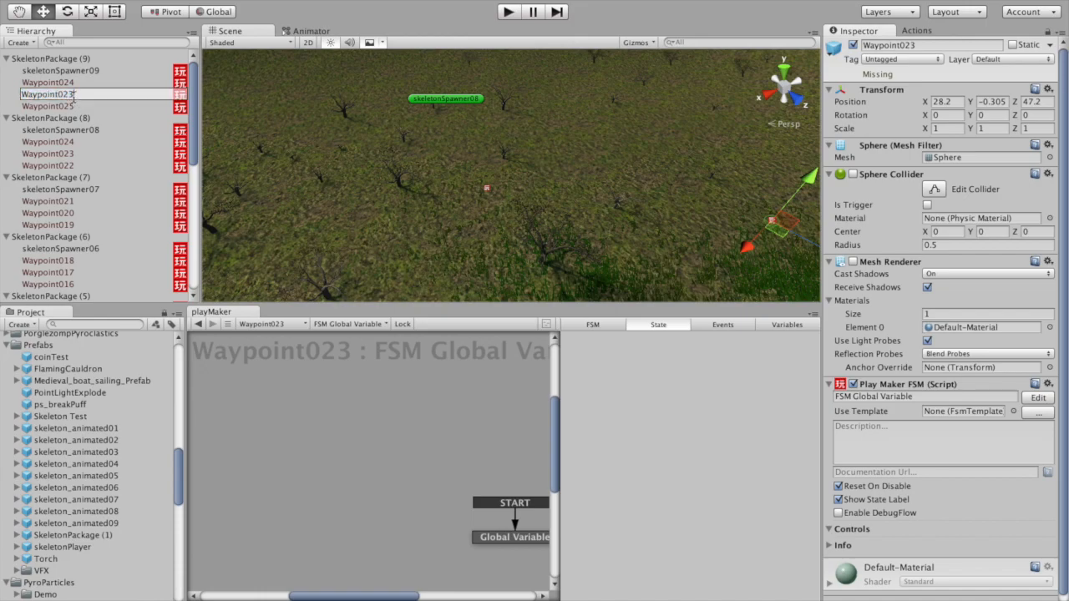
key(BackSpace)
text(6)
key(Return)
click(66, 85)
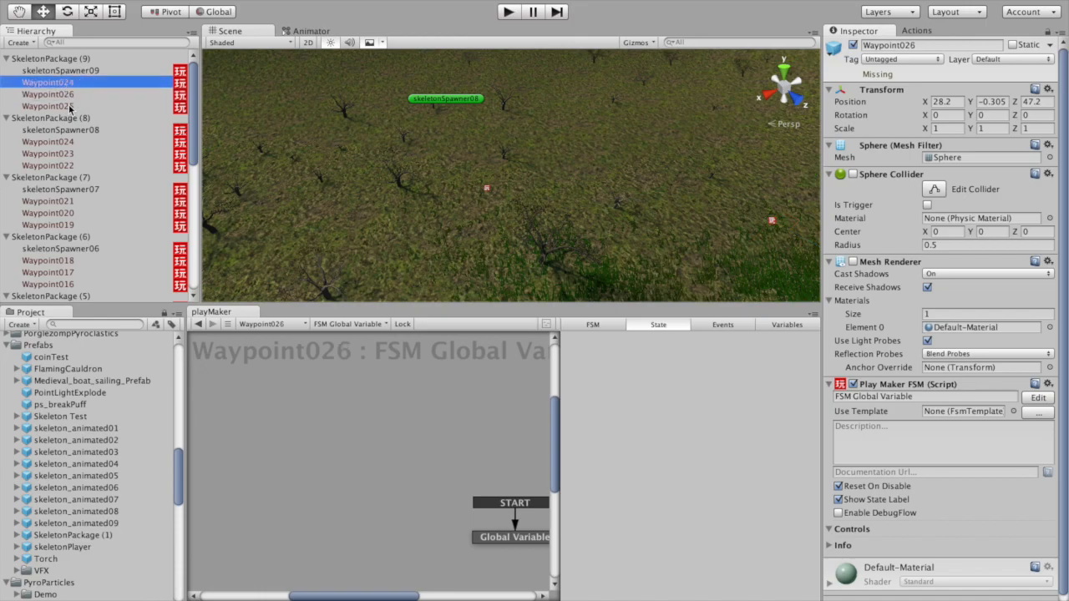
click(72, 84)
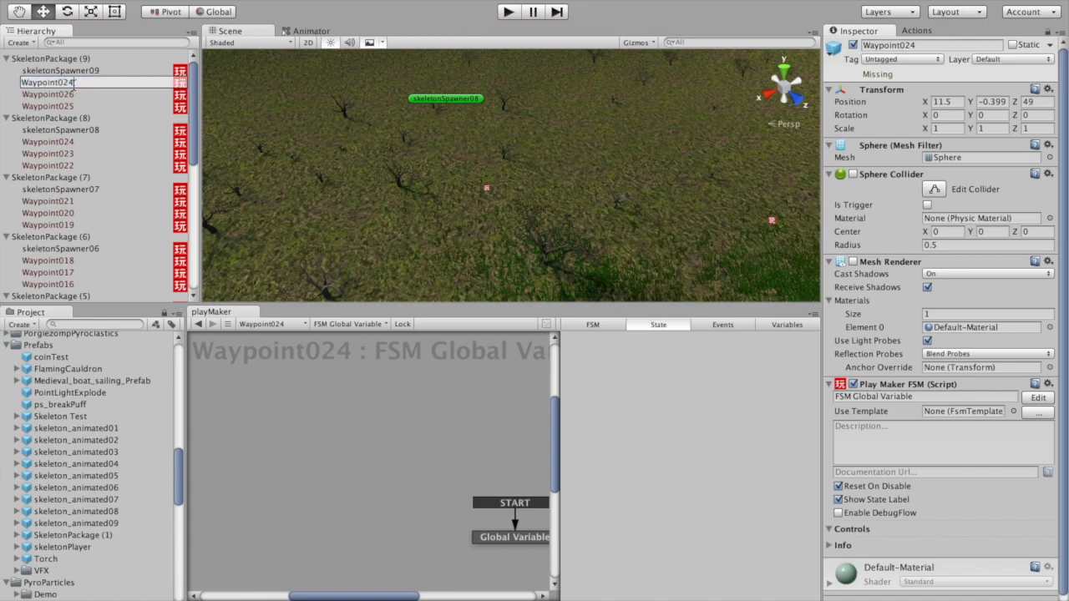
text(7)
key(Return)
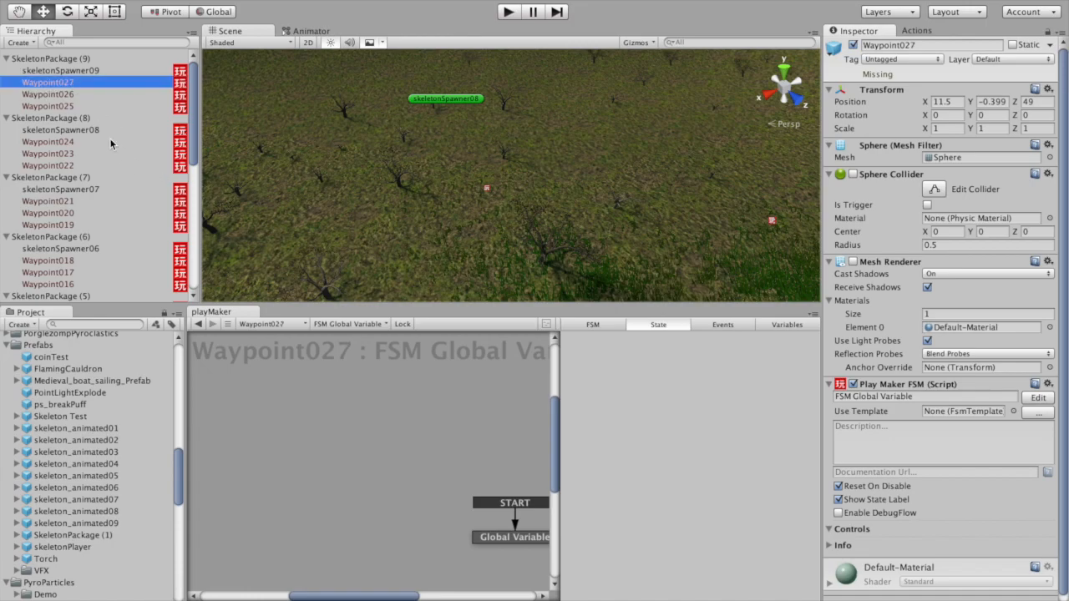
- Assign the skeleton_animated09 prefab as the Create Object game object in skeletonSpawner09's Spawn Skeleton state
click(73, 72)
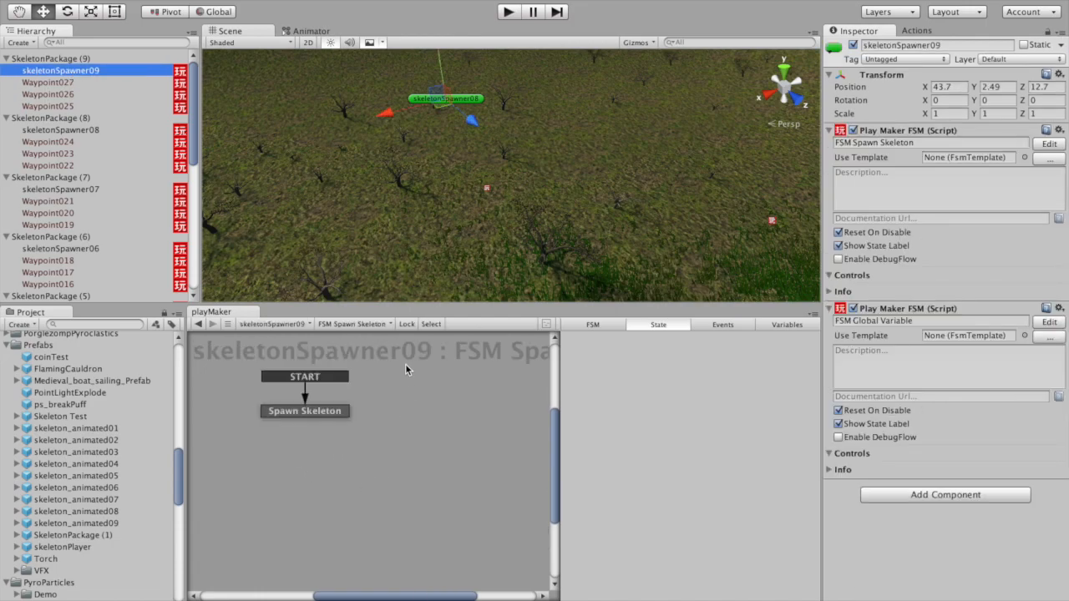
click(314, 413)
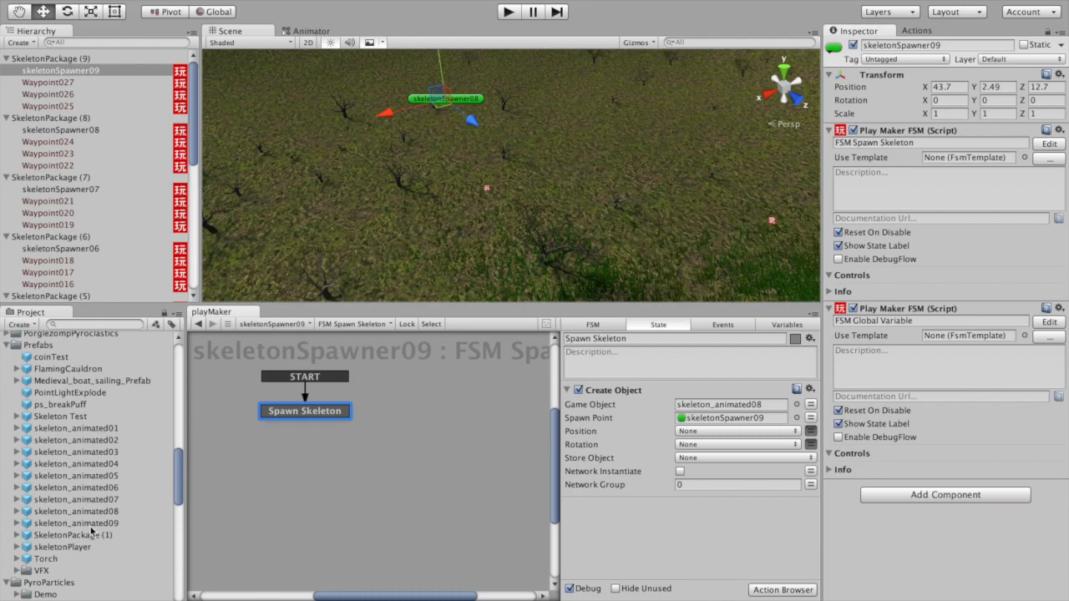
drag(83, 524, 710, 404)
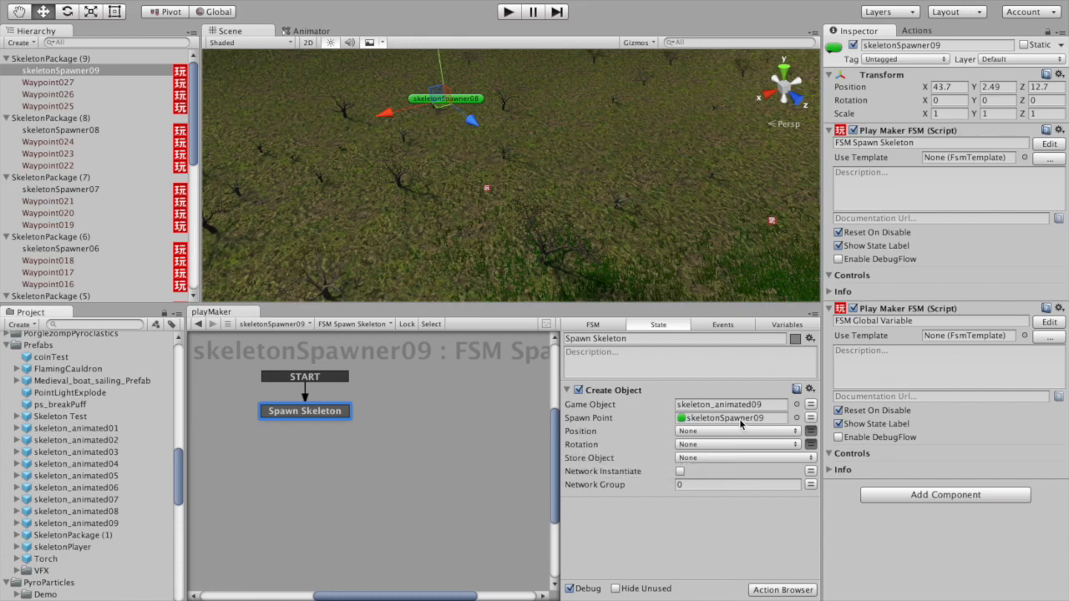
- Set the Set Game Object variable in skeletonSpawner09's FSM Global Variable to the global Spawner09 and return to FSM Spawn Skeleton
click(351, 324)
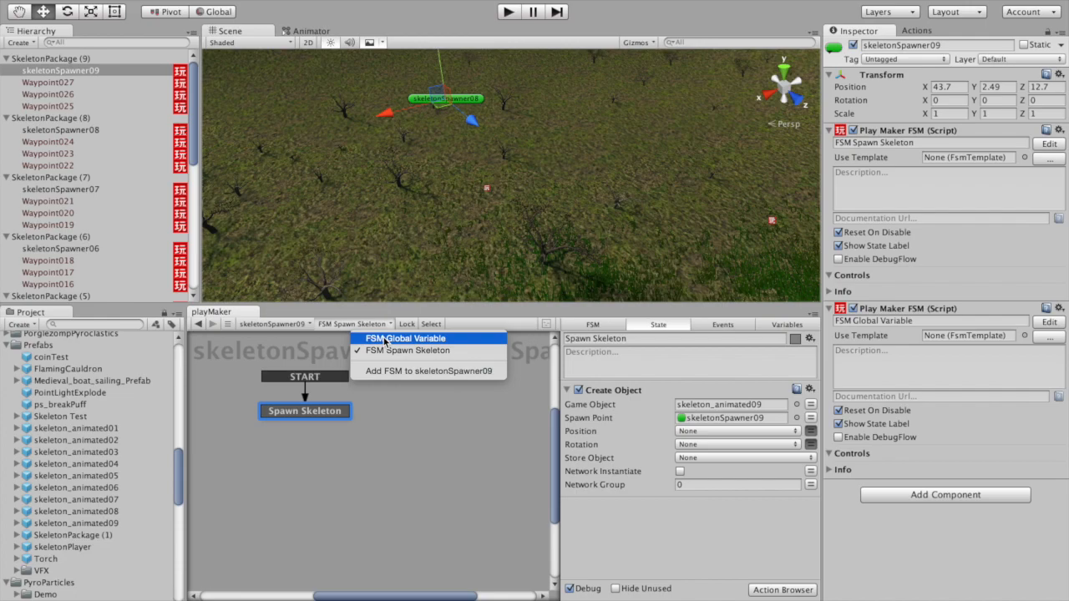
click(386, 339)
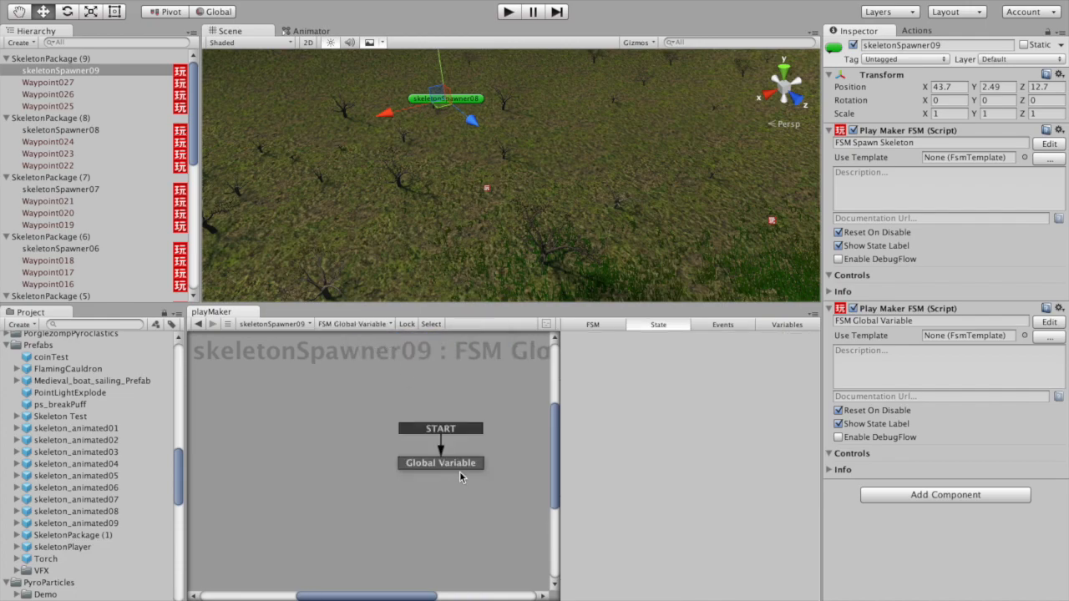
click(462, 465)
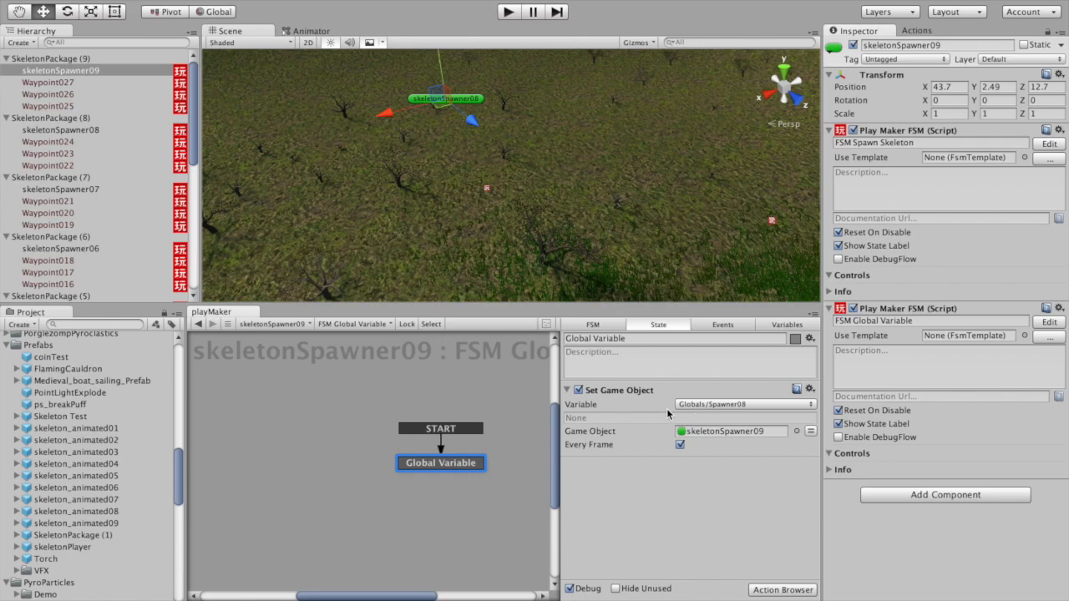
click(714, 408)
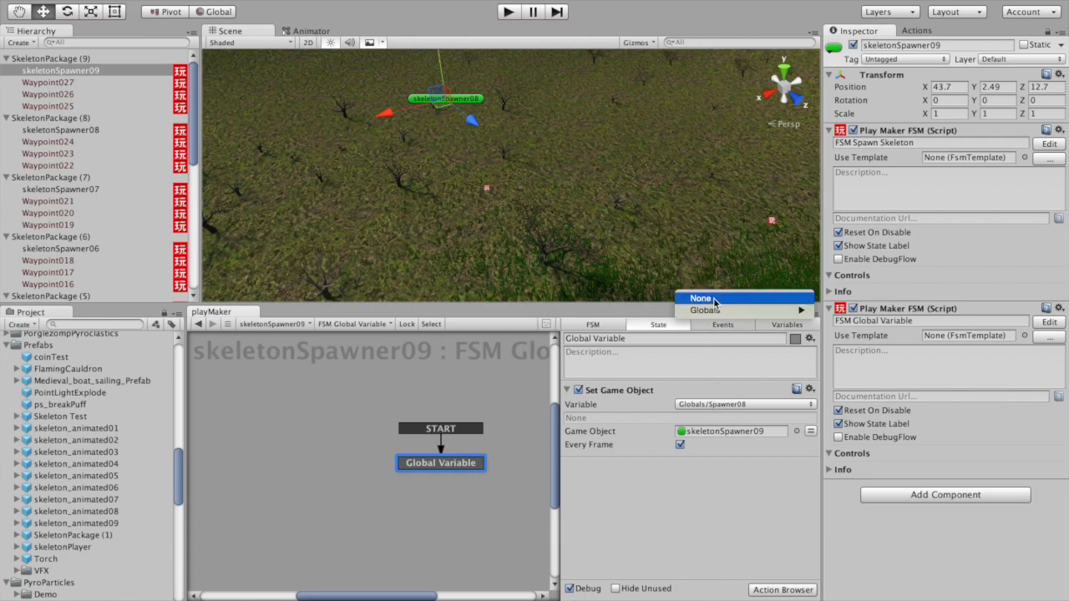
mouse_move(708, 313)
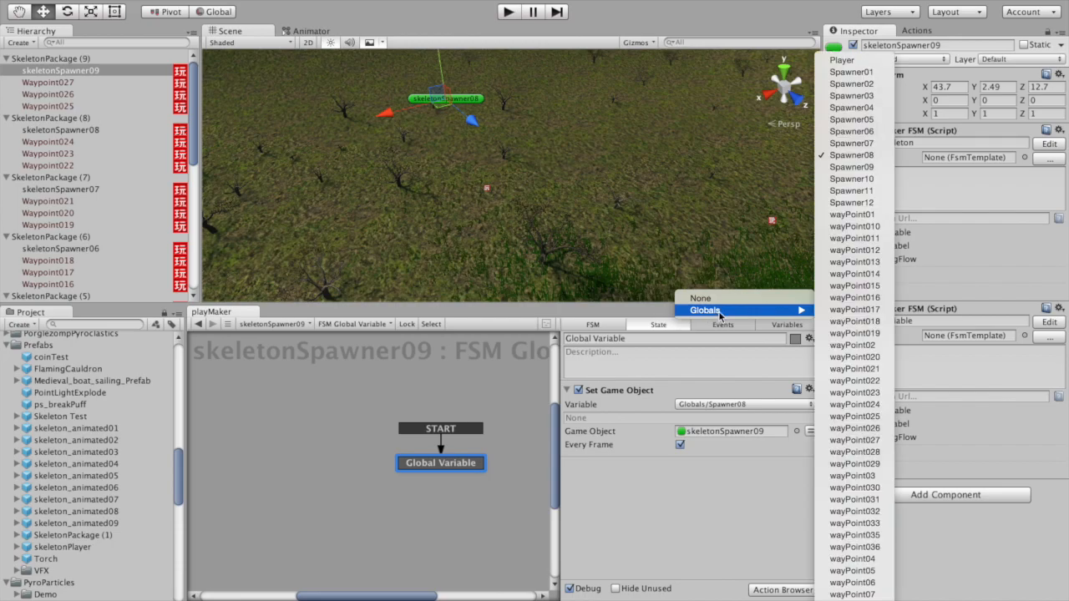
click(776, 553)
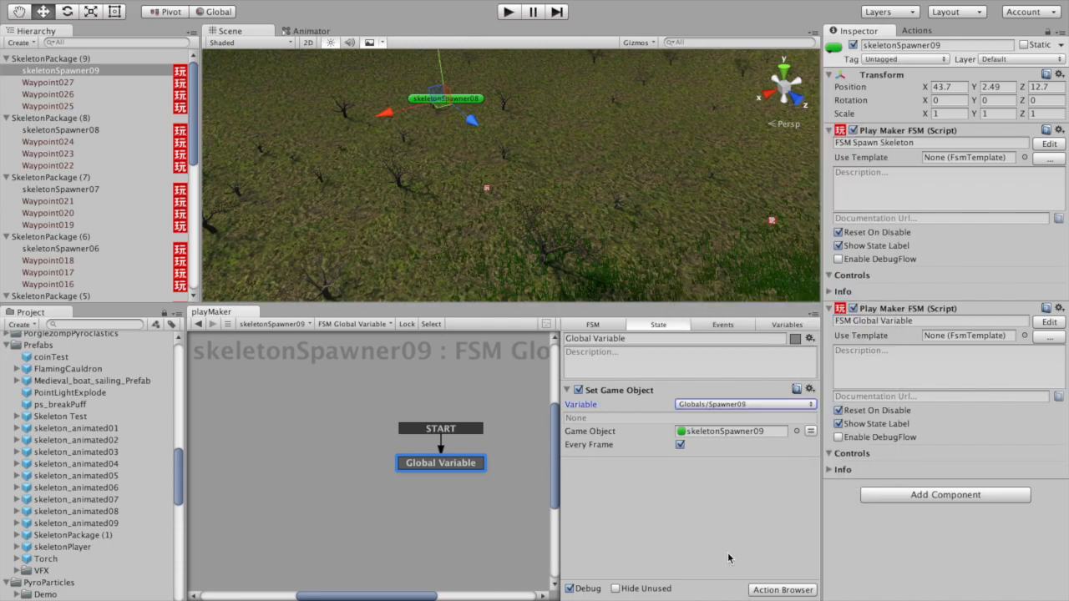
click(367, 324)
click(395, 354)
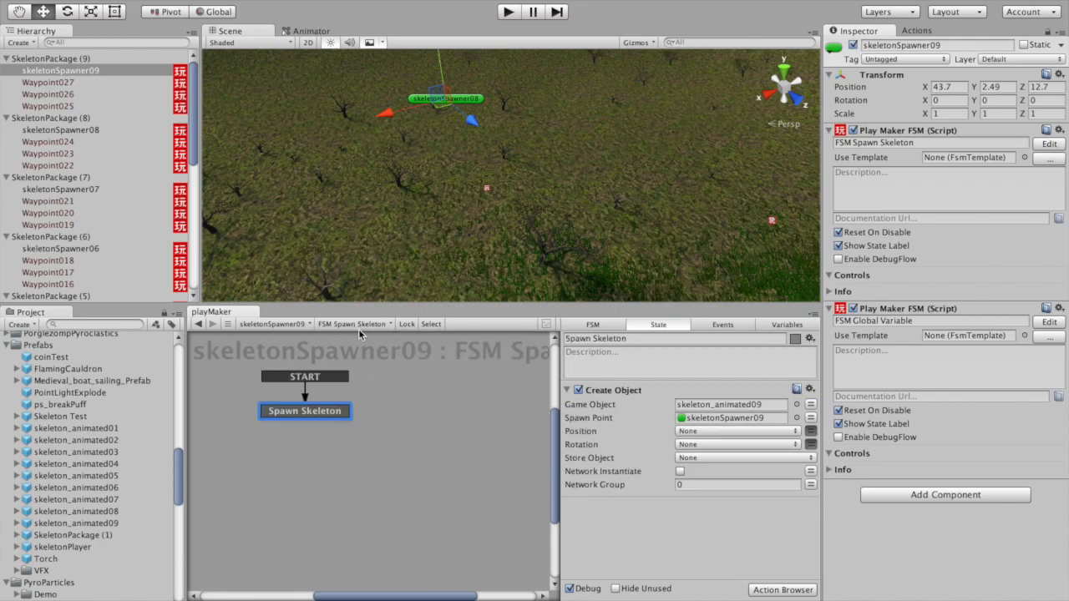
- Set the Set Game Object variable in Waypoint025's Global Variable state to the global wayPoint025
click(47, 107)
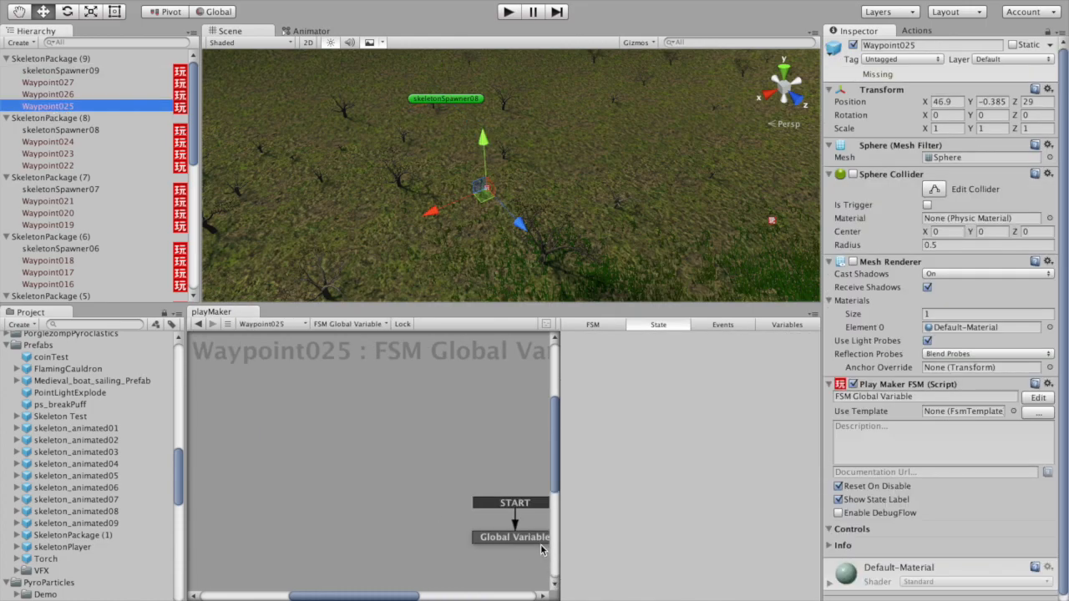
click(534, 542)
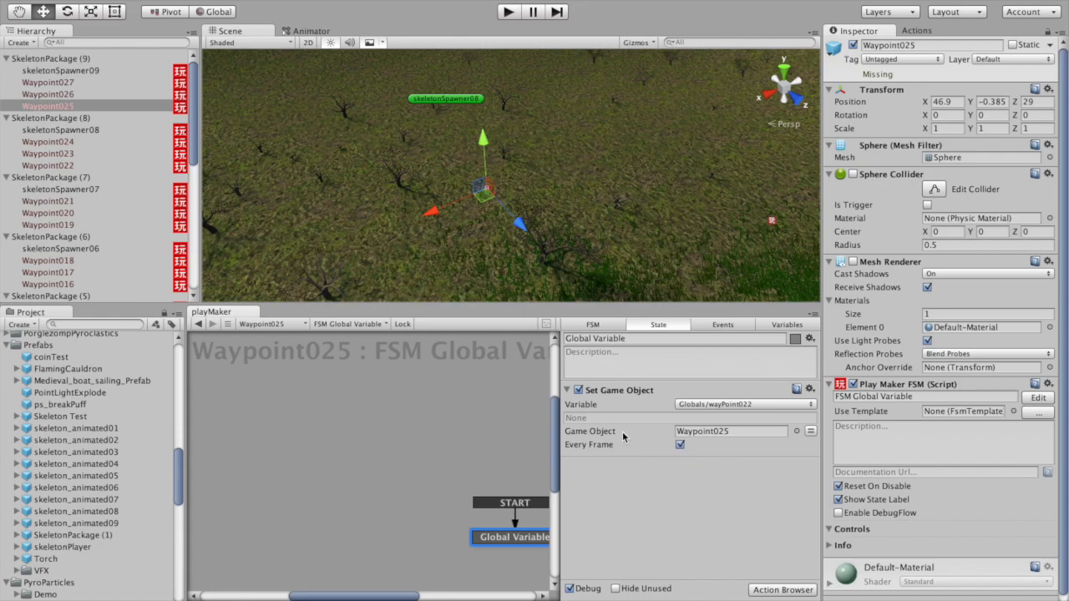
click(716, 410)
mouse_move(710, 88)
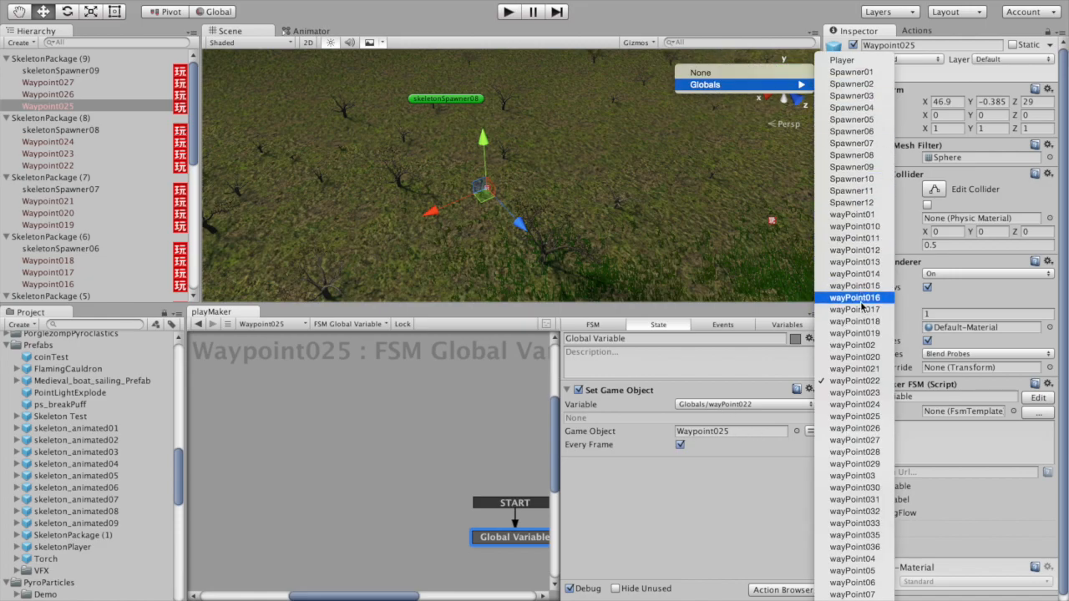
click(863, 416)
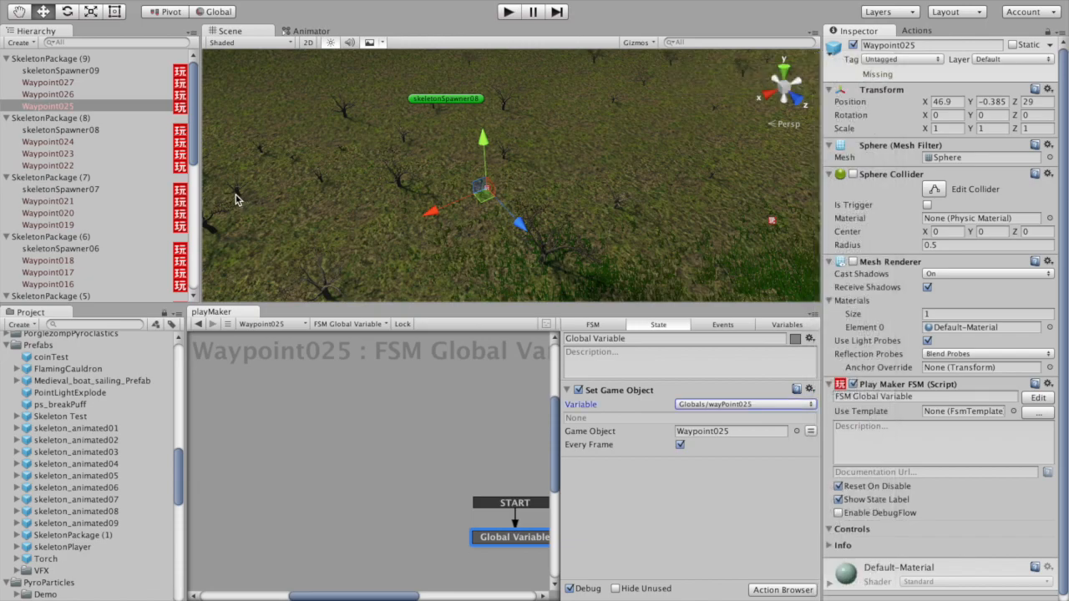
- Set the Set Game Object variable in Waypoint026's Global Variable state to the global wayPoint026
click(44, 94)
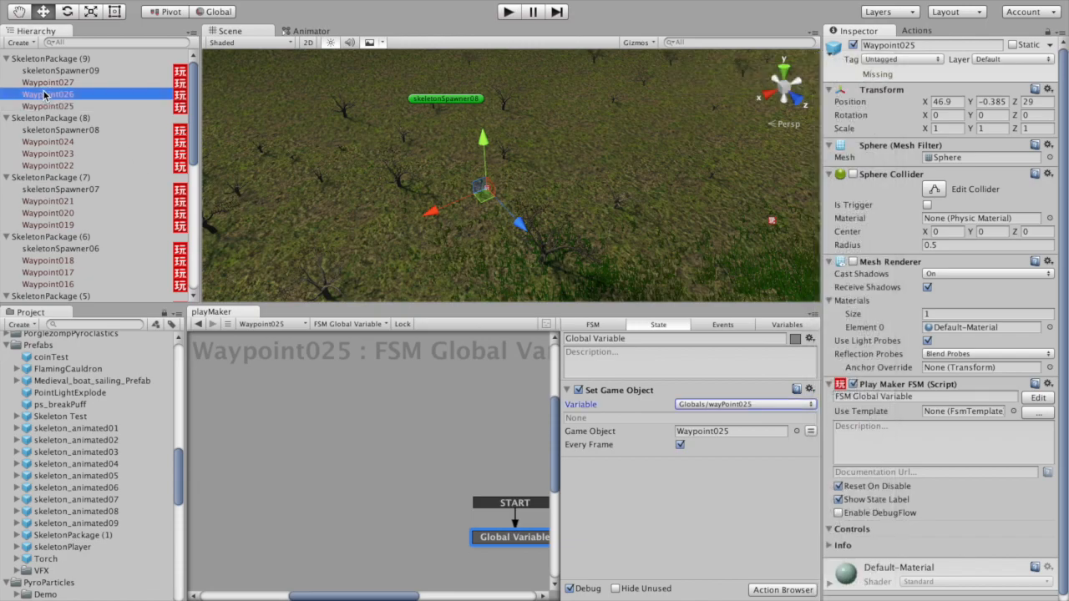
click(542, 543)
click(707, 404)
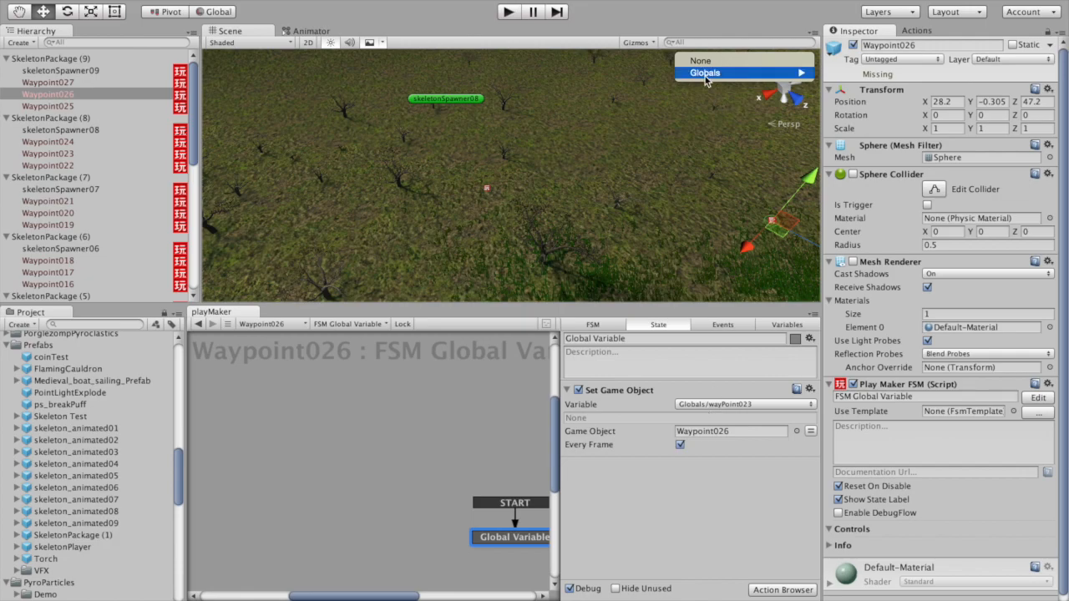
mouse_move(708, 75)
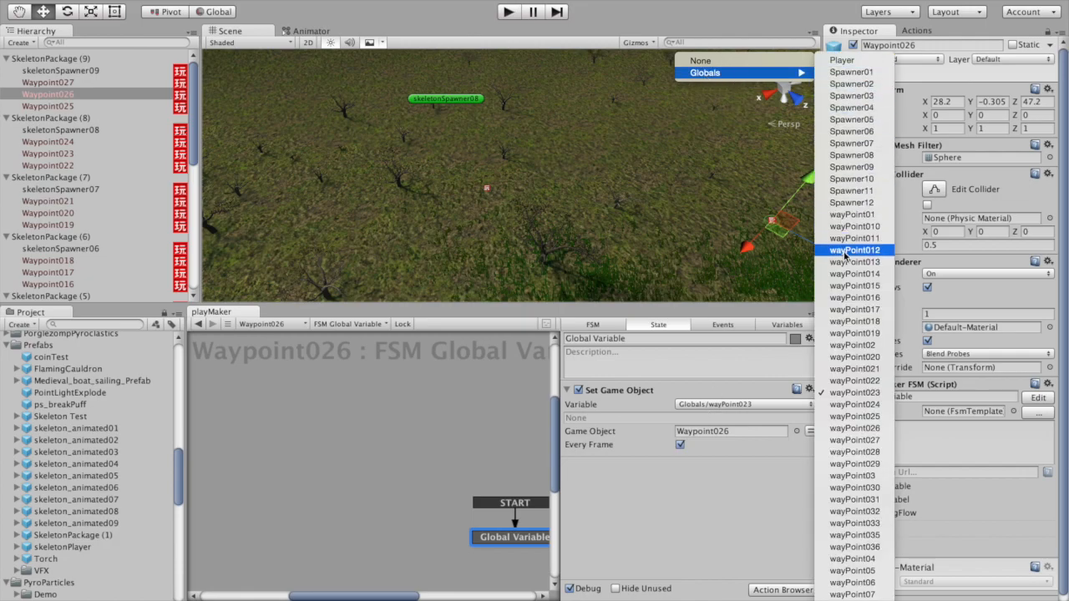
click(853, 428)
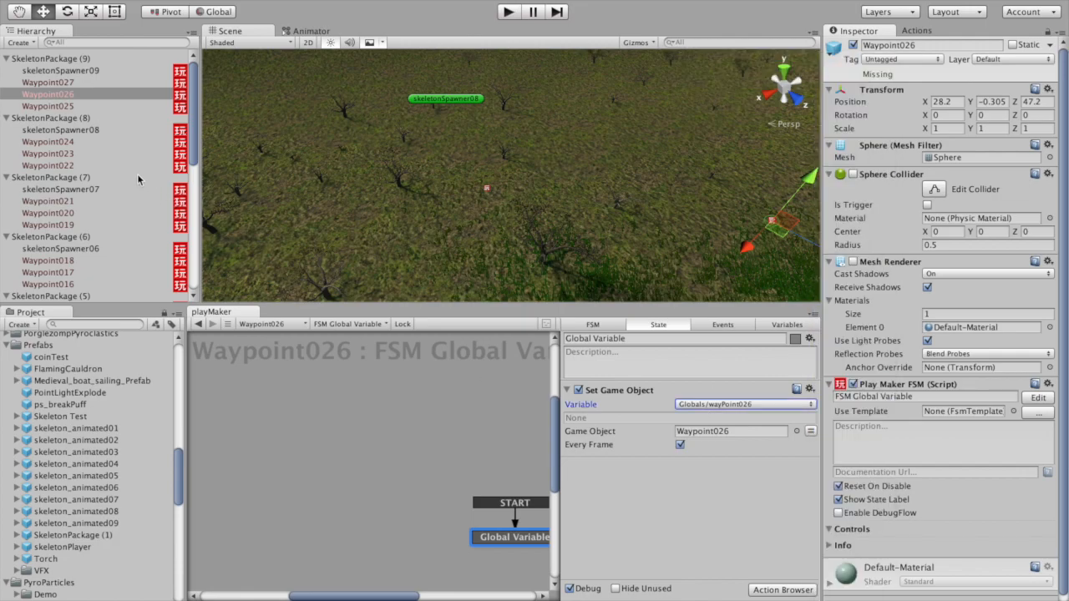
- Set the Set Game Object variable in Waypoint027's Global Variable state to the global wayPoint027
click(47, 81)
click(504, 537)
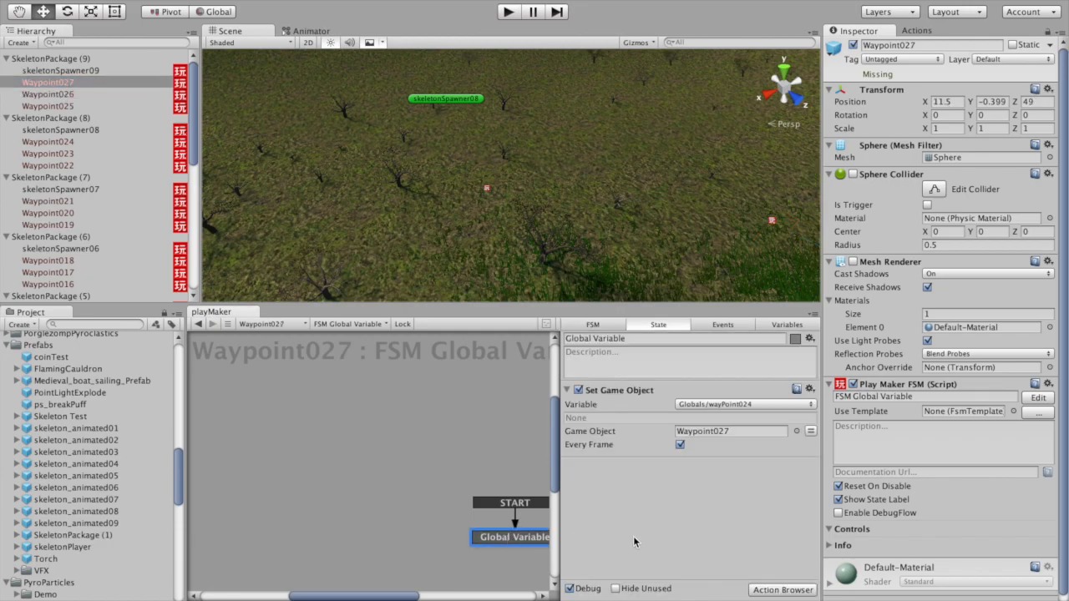
click(717, 404)
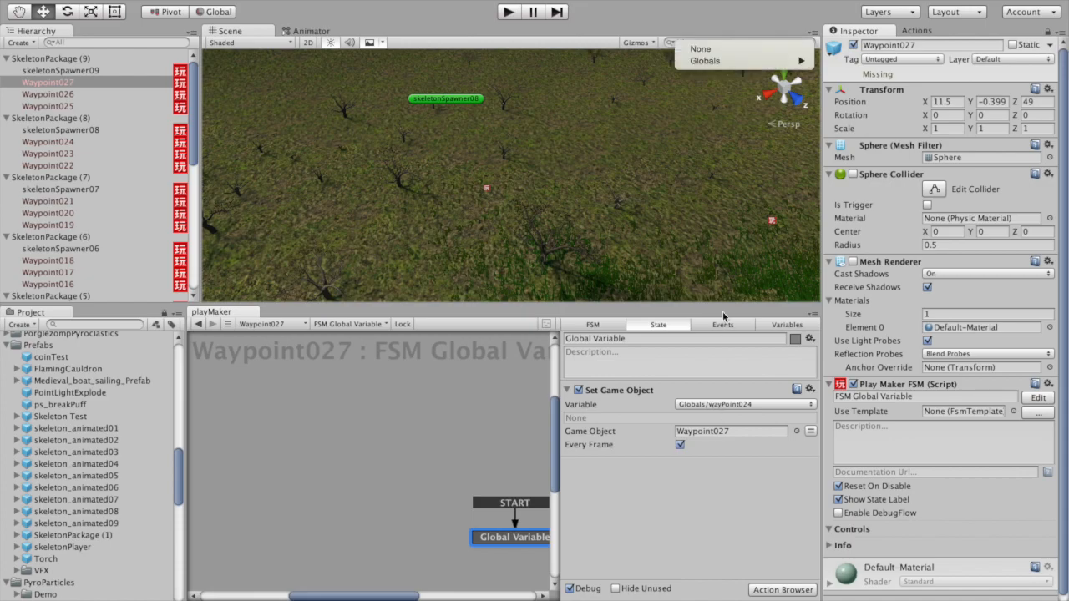
mouse_move(744, 61)
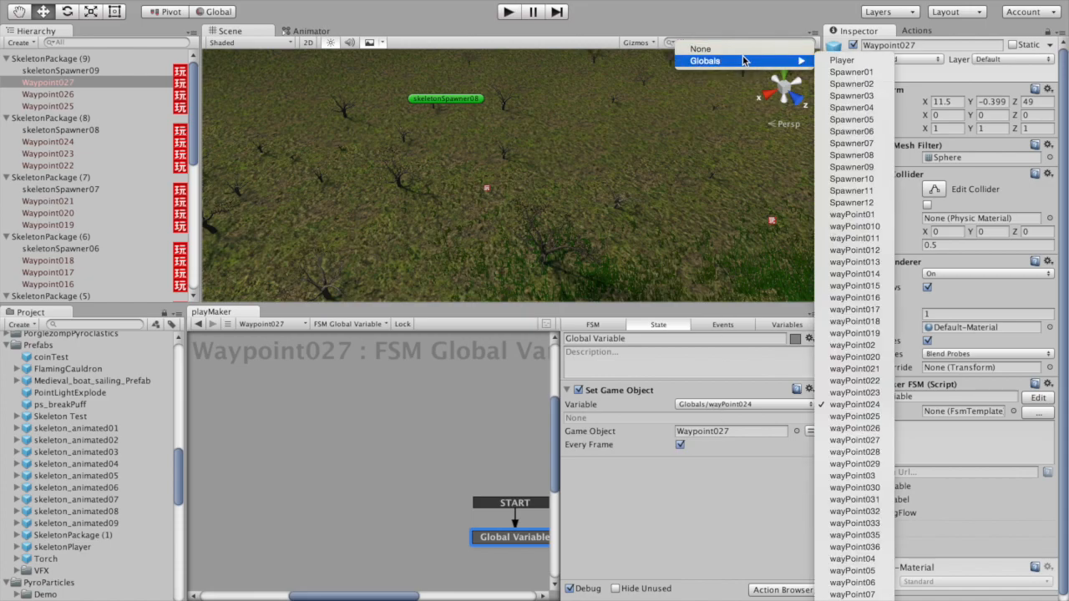
click(854, 440)
click(354, 325)
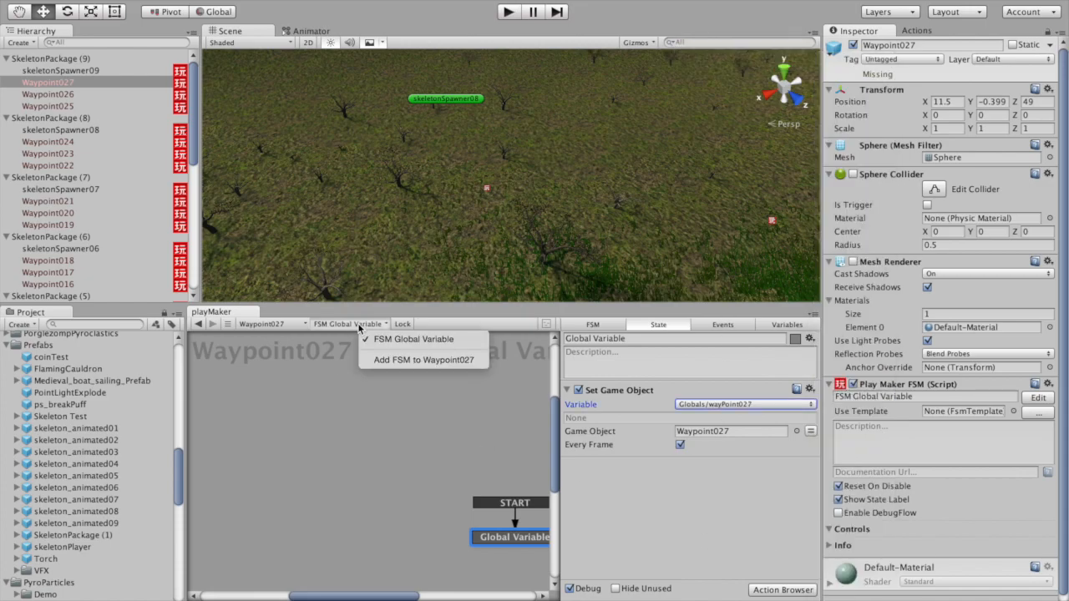
click(78, 71)
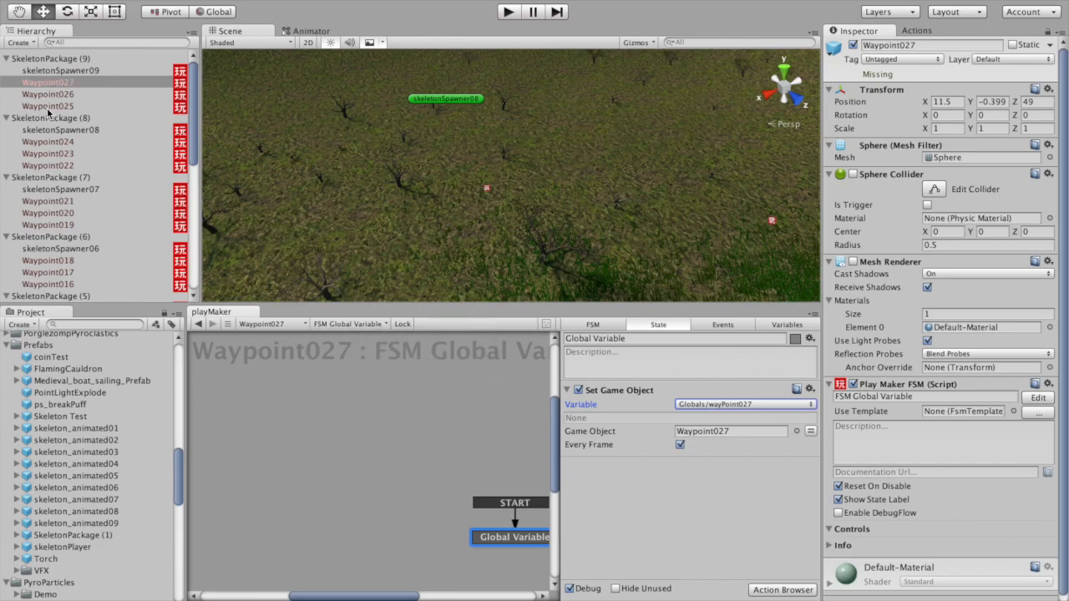
- Open the Spawn Skeleton state in the skeleton_animated09 prefab's FSM Skeleton Collisions
click(74, 72)
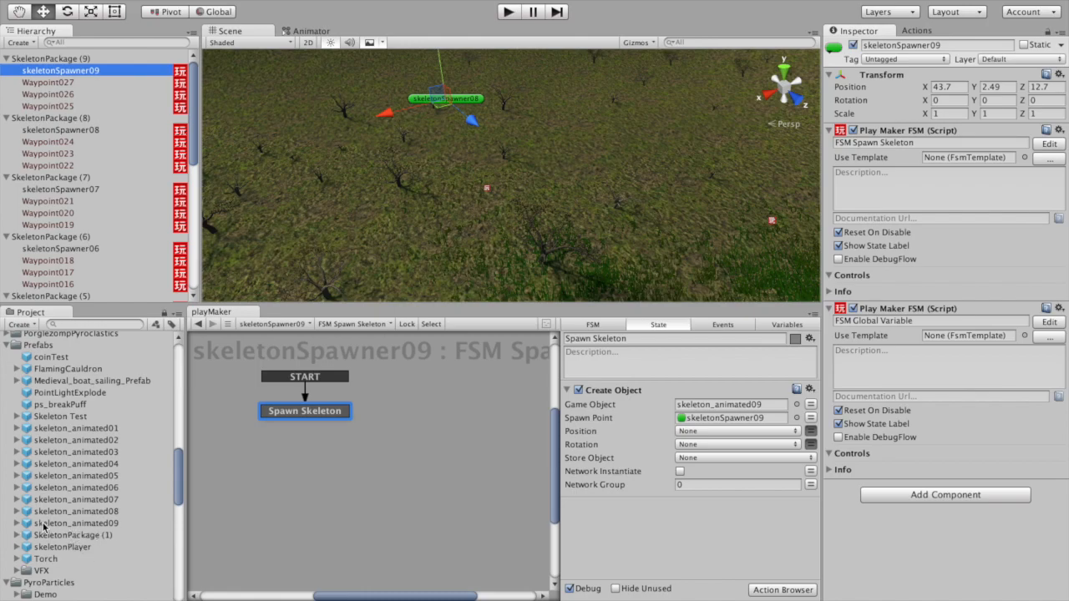
click(107, 526)
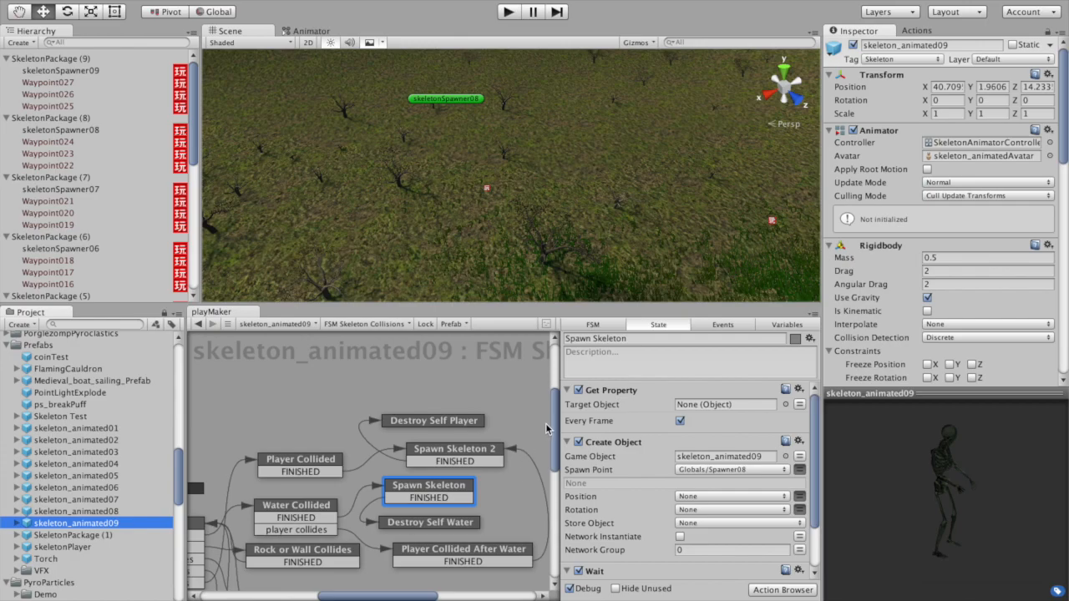
click(558, 408)
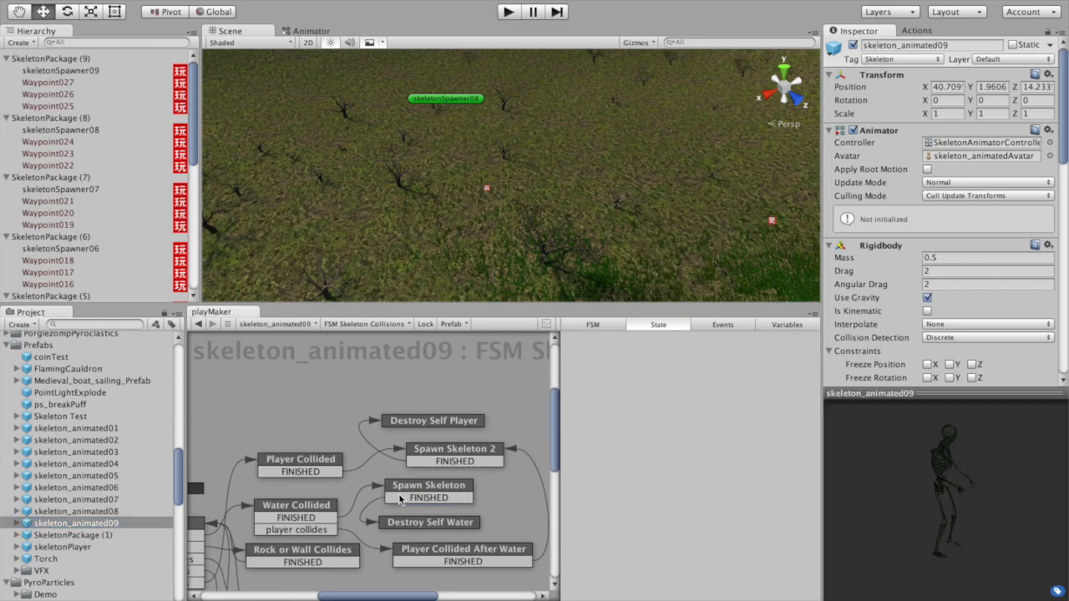
scroll(403, 503, down, 3)
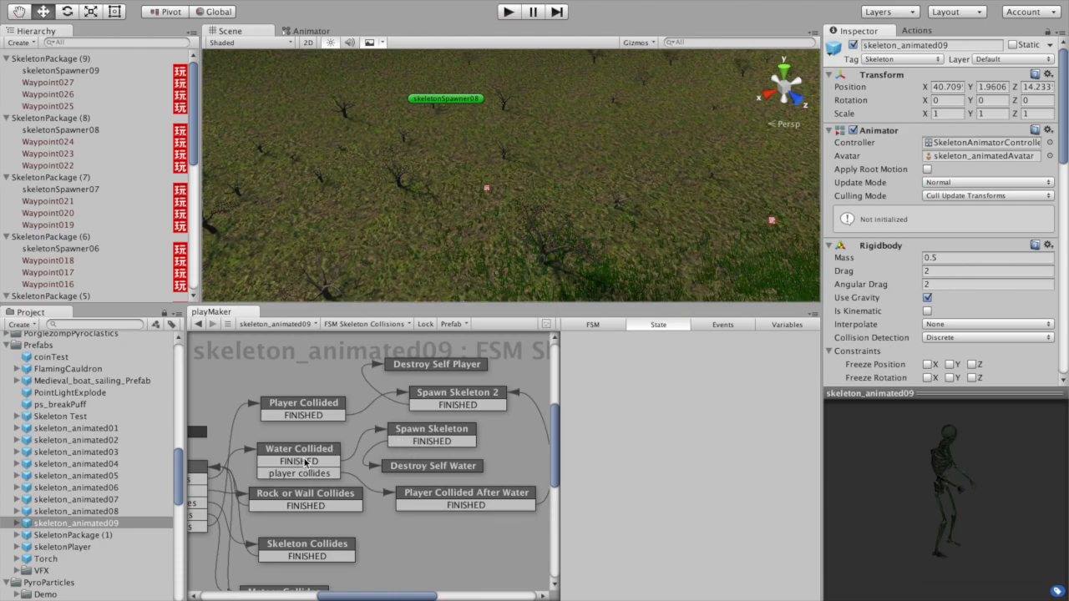
click(413, 435)
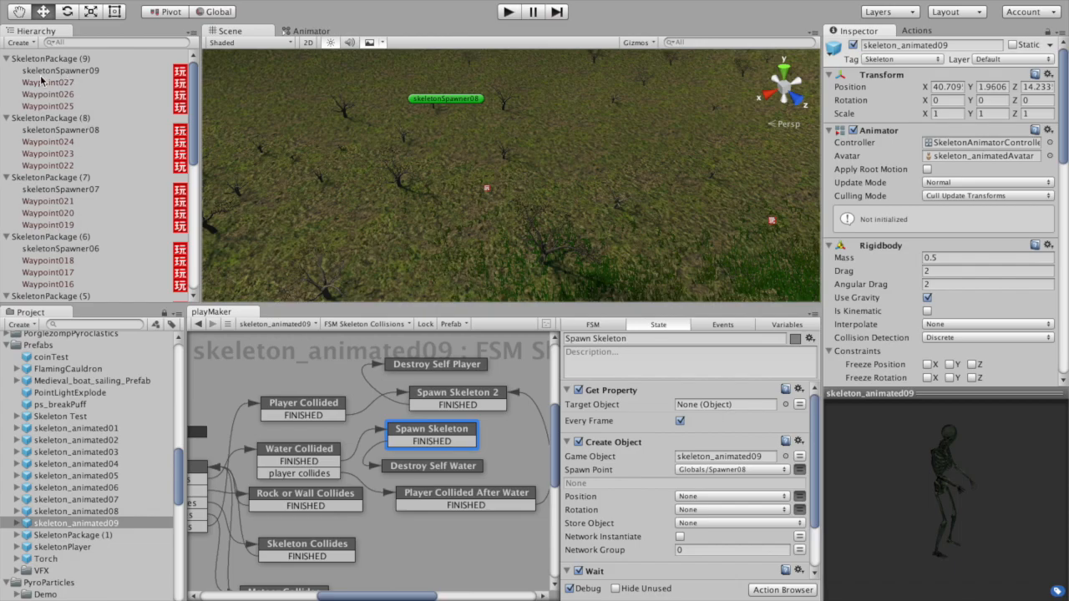
- Add a Get Property action targeting skeletonSpawner09 to the Spawn Skeleton state and remove the Get Property action that has no target object
drag(77, 72, 706, 404)
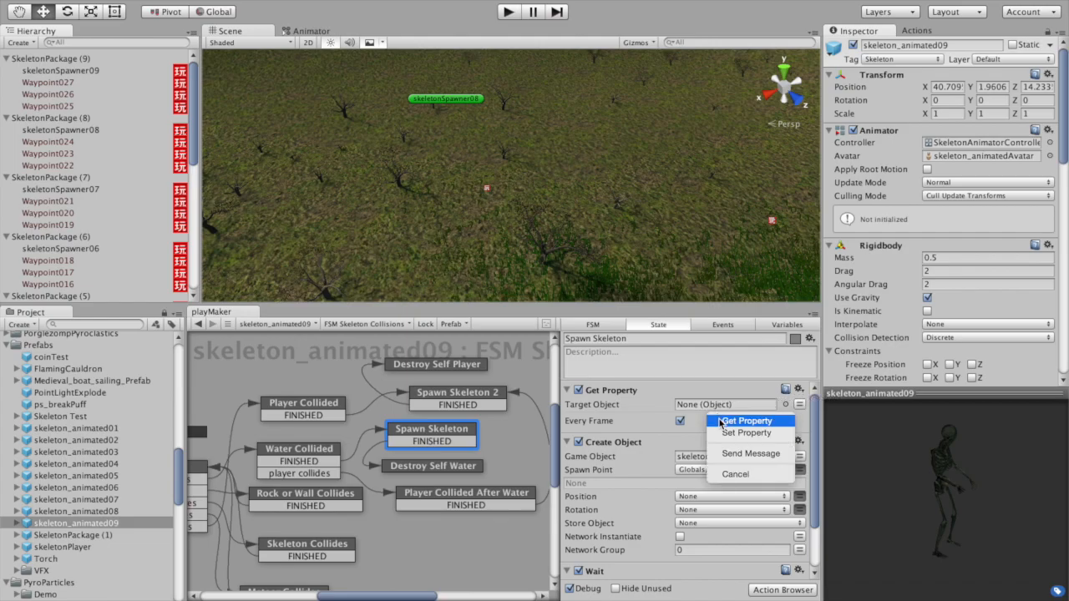
click(721, 421)
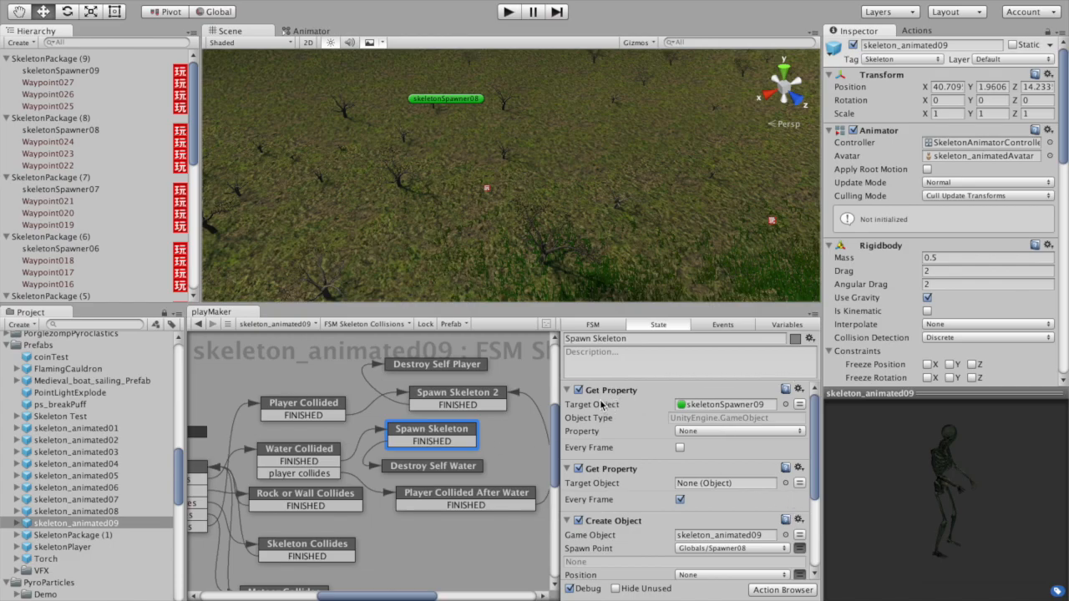
click(798, 469)
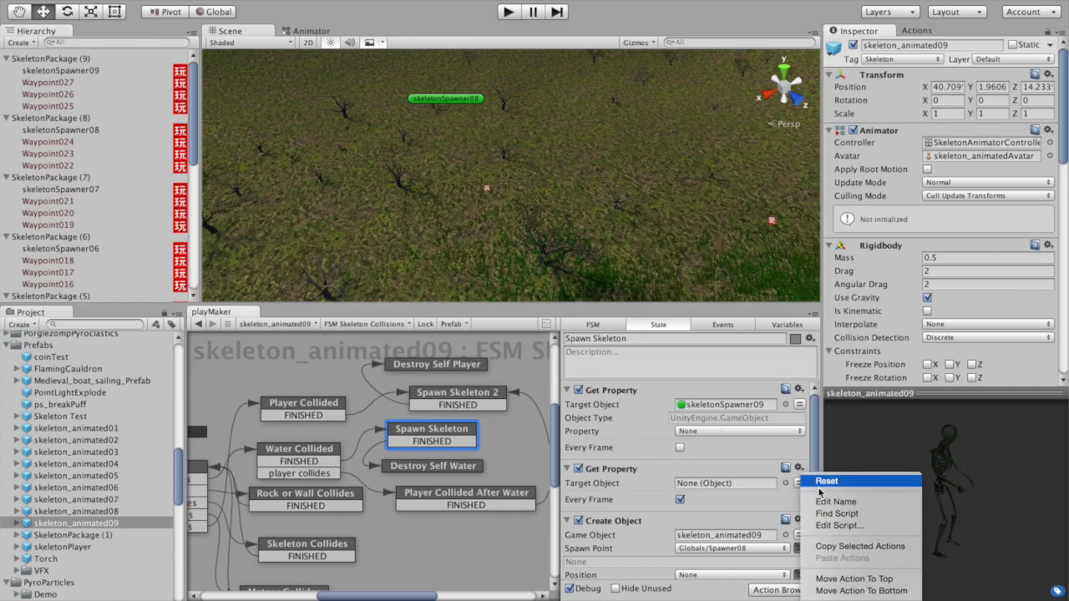
click(843, 598)
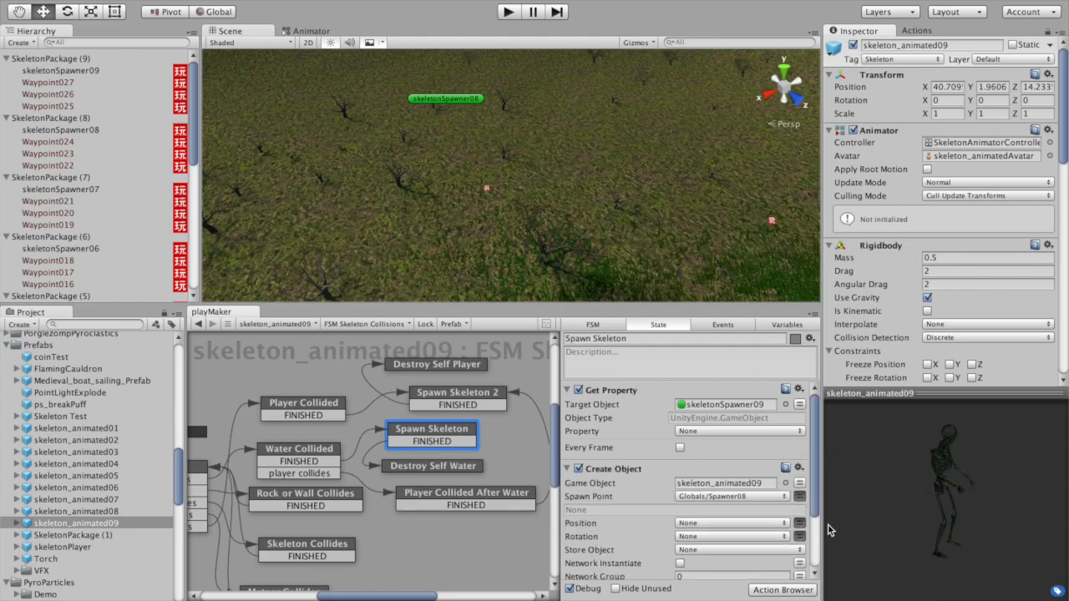
- Make the Get Property action read the gameObject property, store it in the global Spawner09, and run every frame
click(697, 431)
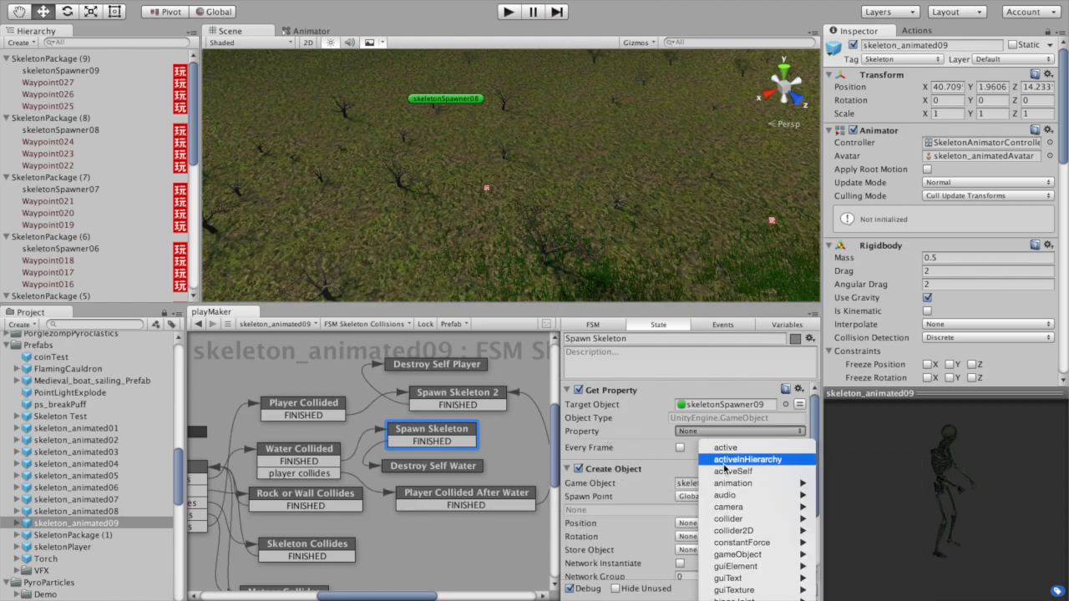
scroll(733, 578, down, 2)
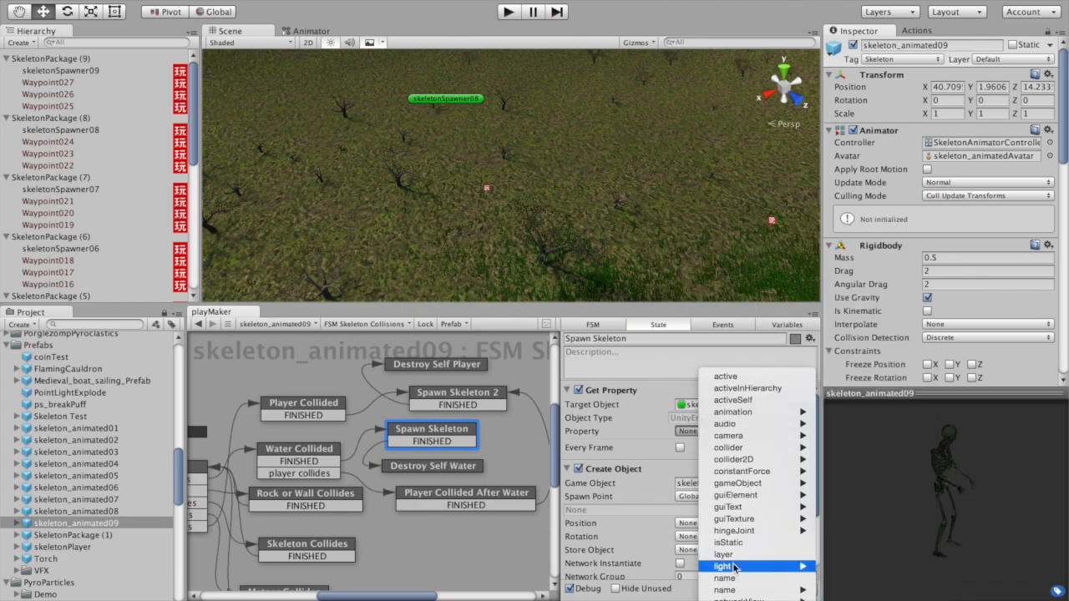
mouse_move(738, 483)
click(854, 286)
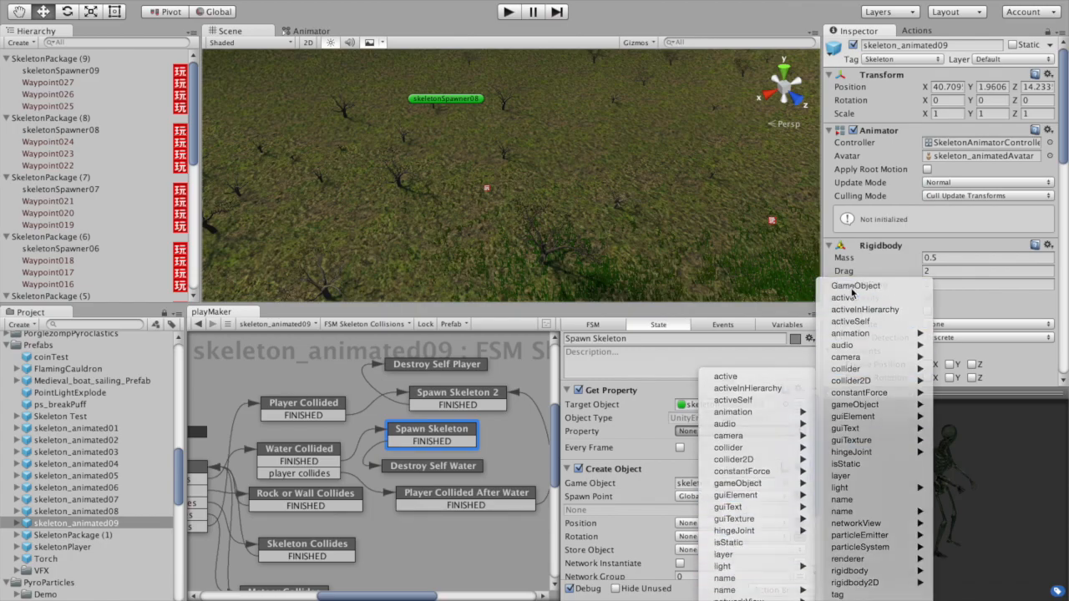
click(700, 447)
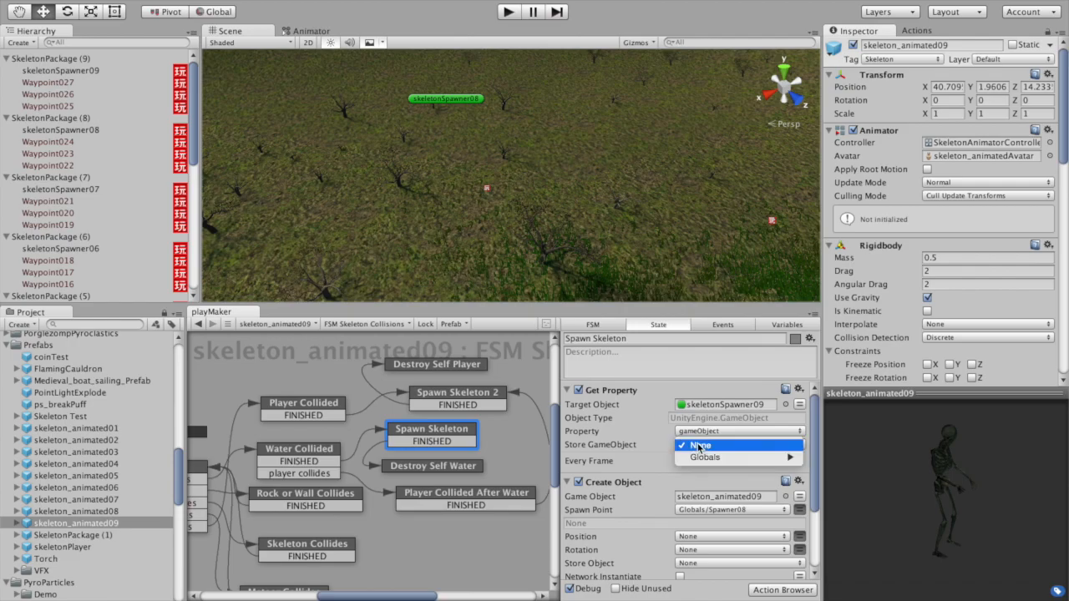
mouse_move(705, 458)
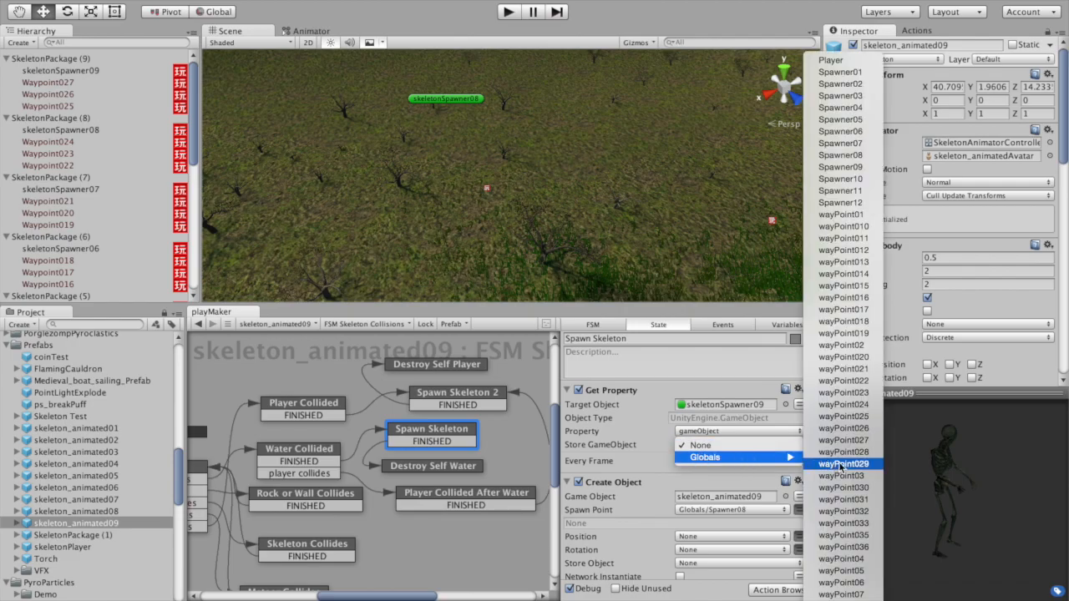
click(840, 167)
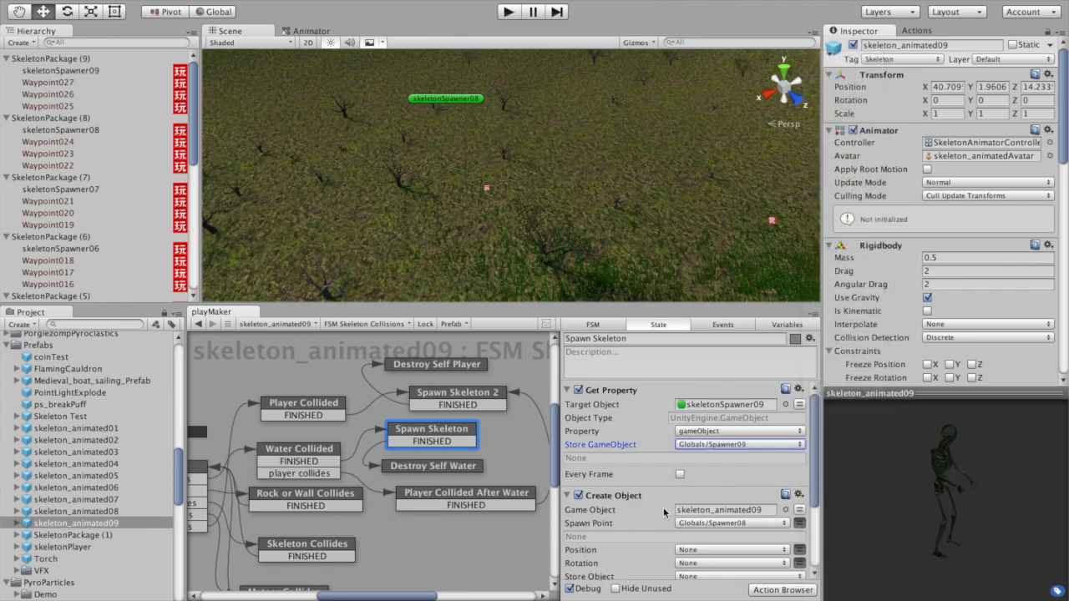
scroll(821, 472, down, 1)
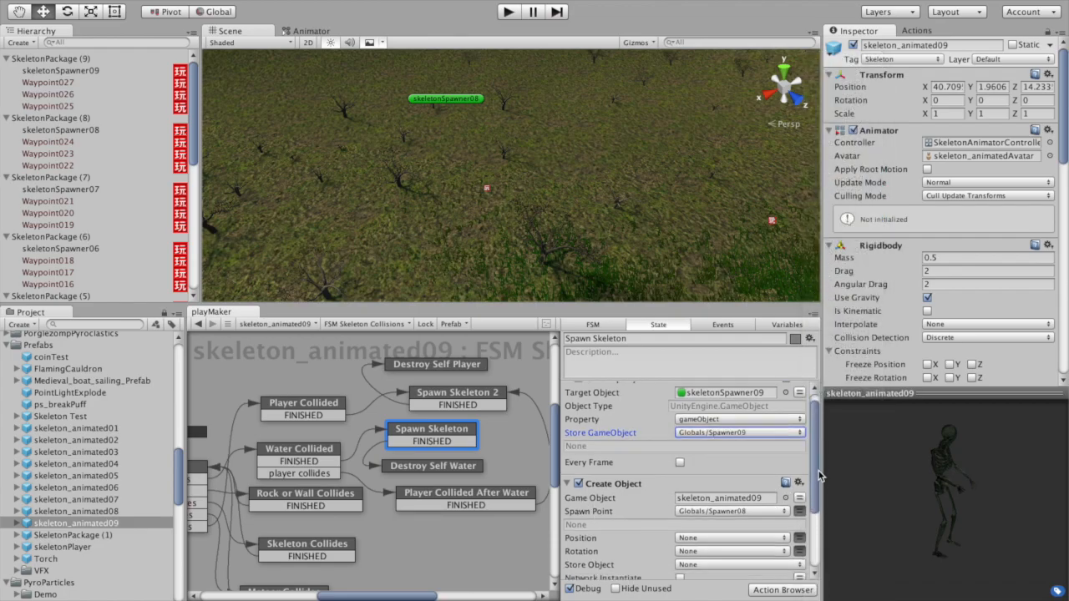
click(680, 464)
- Set the Create Object action's spawn point in the Spawn Skeleton state to the global Spawner09
drag(814, 422, 814, 455)
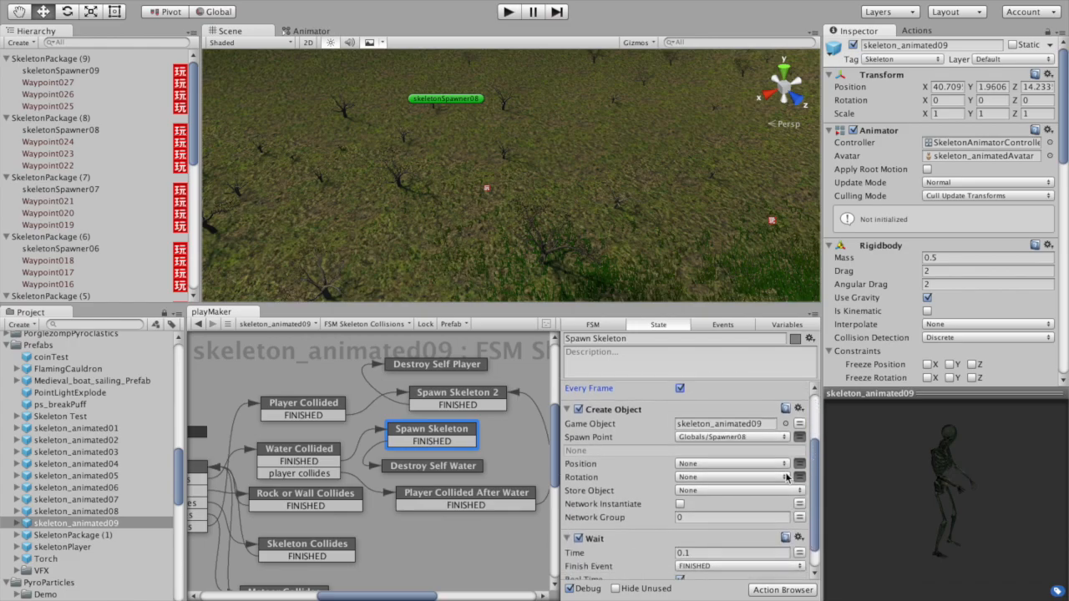
click(722, 439)
mouse_move(711, 346)
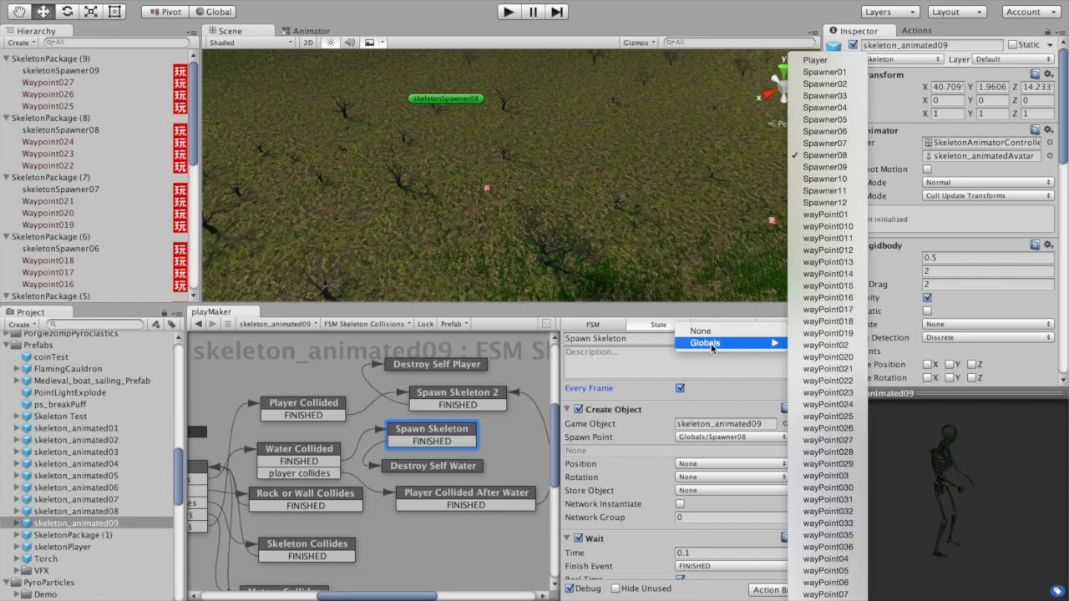
click(813, 171)
scroll(817, 500, down, 2)
scroll(816, 495, up, 2)
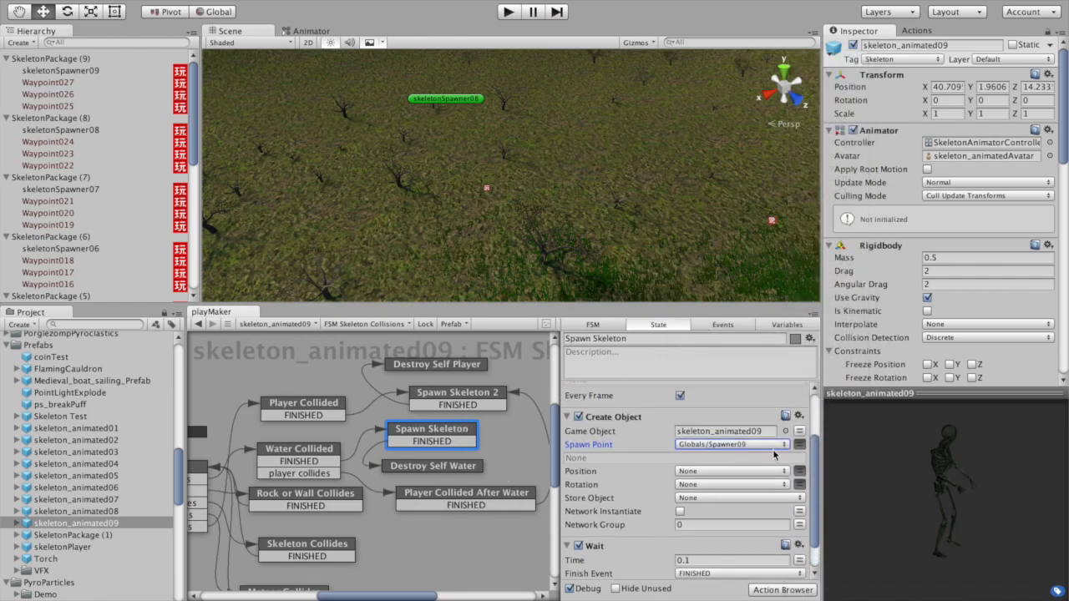
- Copy the skeletonSpawner09 Get Property action from the Spawn Skeleton state
drag(817, 466, 818, 415)
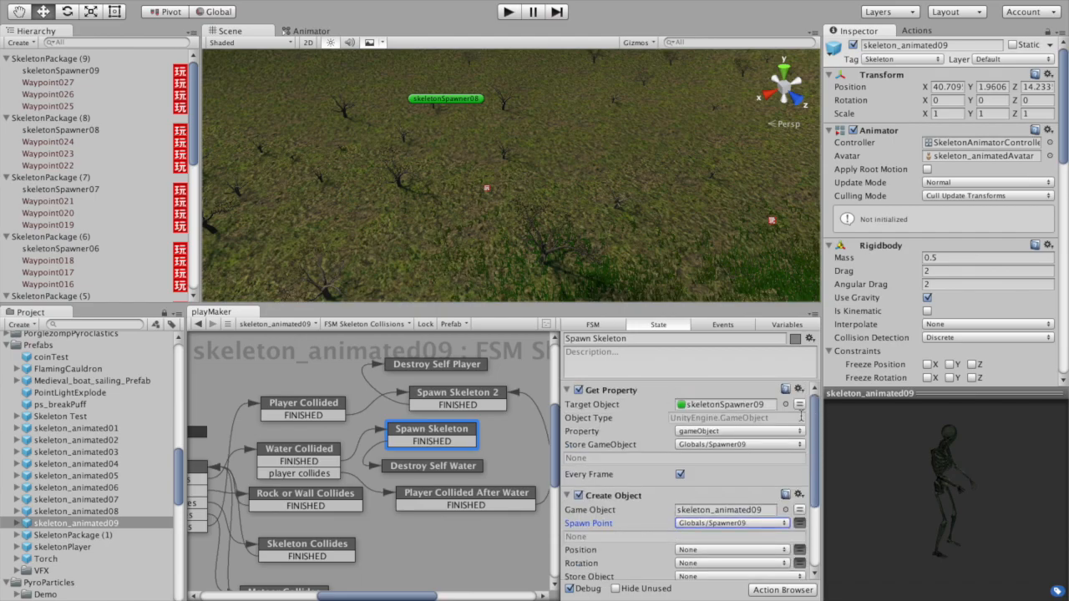
click(798, 389)
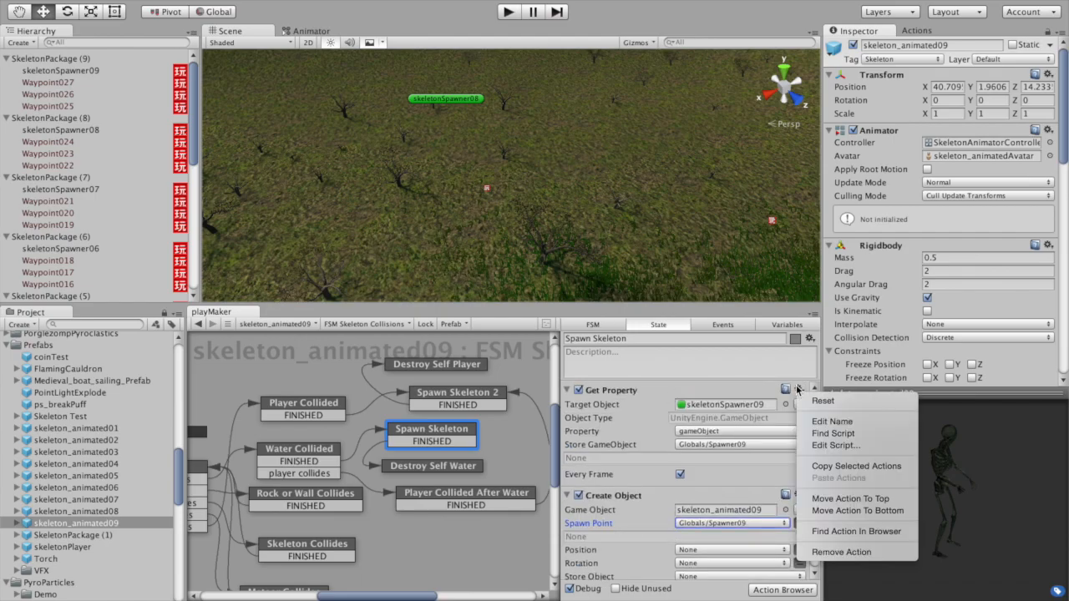
click(830, 467)
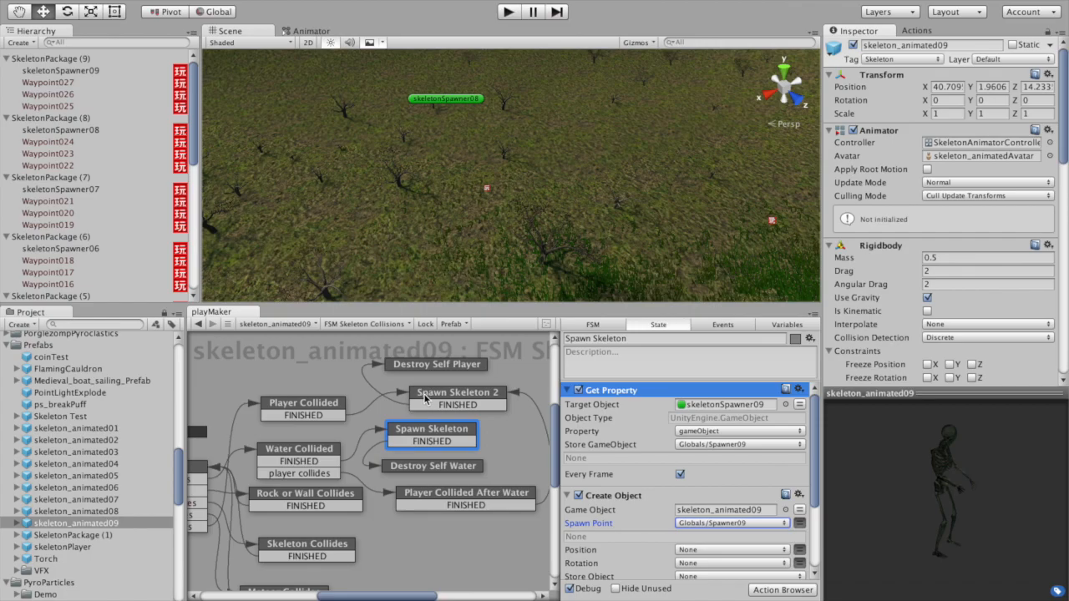
- Replace the Get Property action that has no target object in the Spawn Skeleton 2 state with the copied skeletonSpawner09 action
click(424, 399)
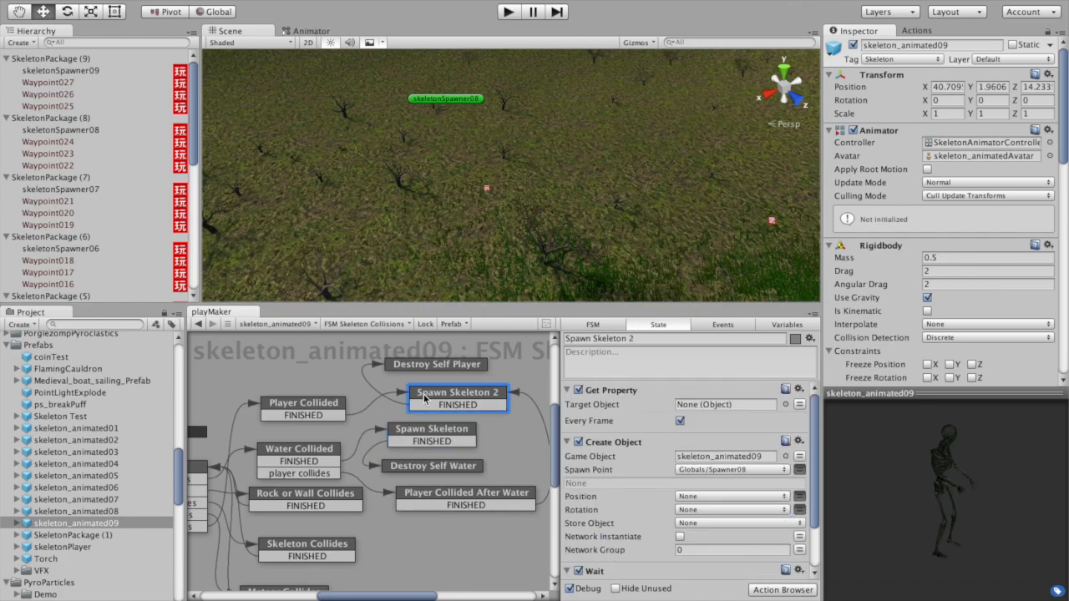
click(799, 390)
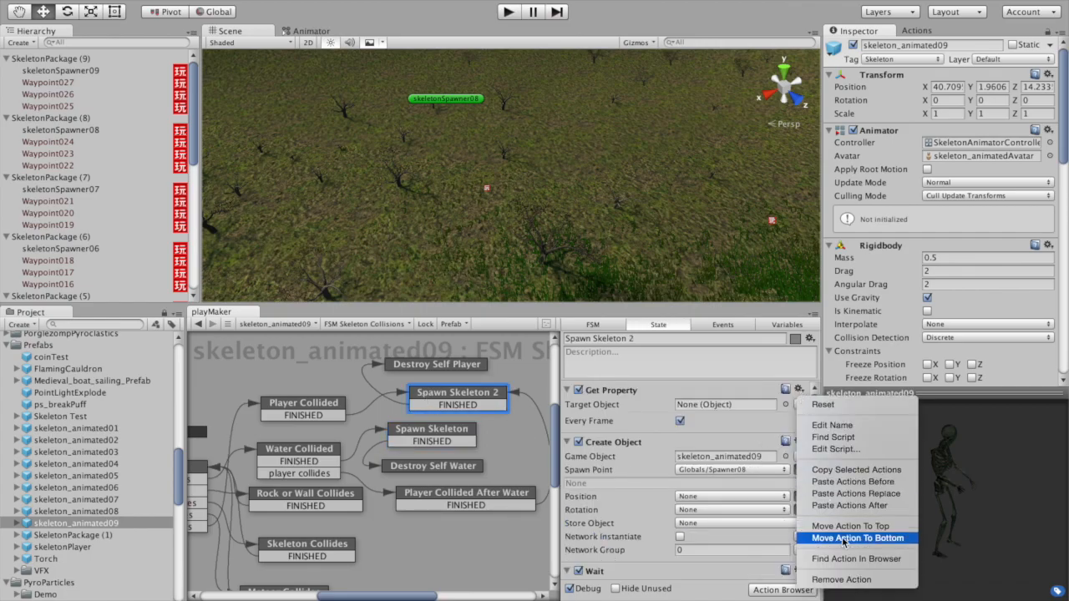
click(841, 580)
click(799, 390)
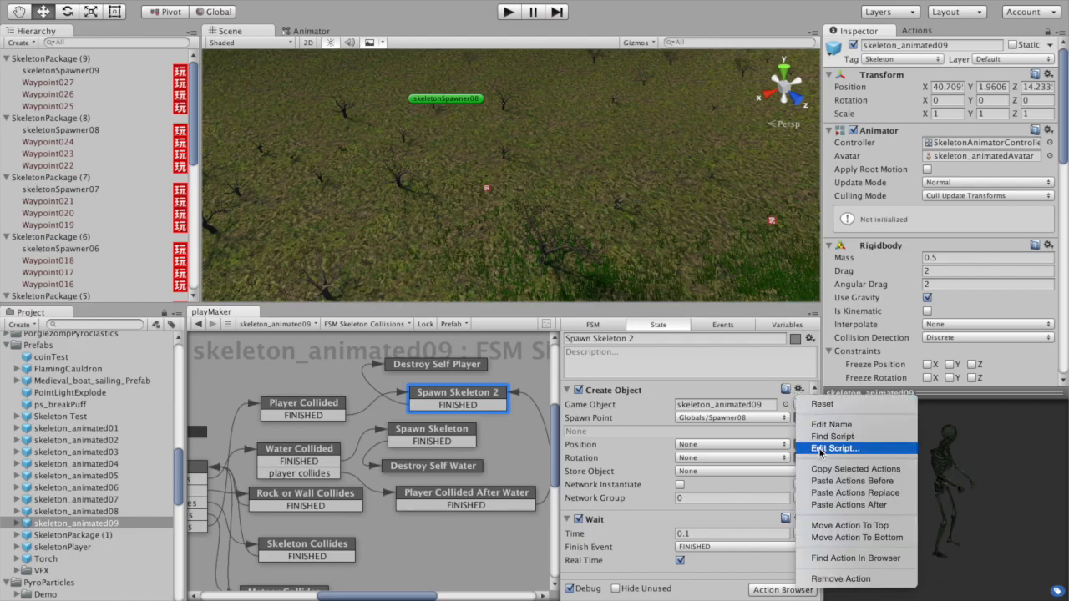
click(824, 483)
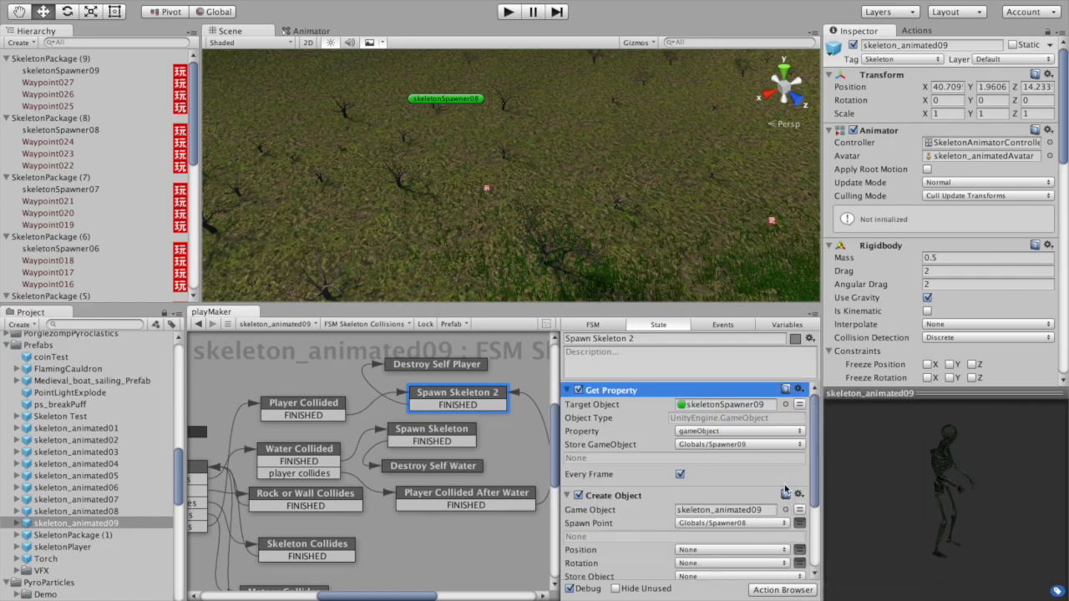
- In the Spawn Skeleton 2 state, store the Get Property result in the global Spawner09 and set Create Object's spawn point to Spawner09
click(702, 444)
mouse_move(710, 338)
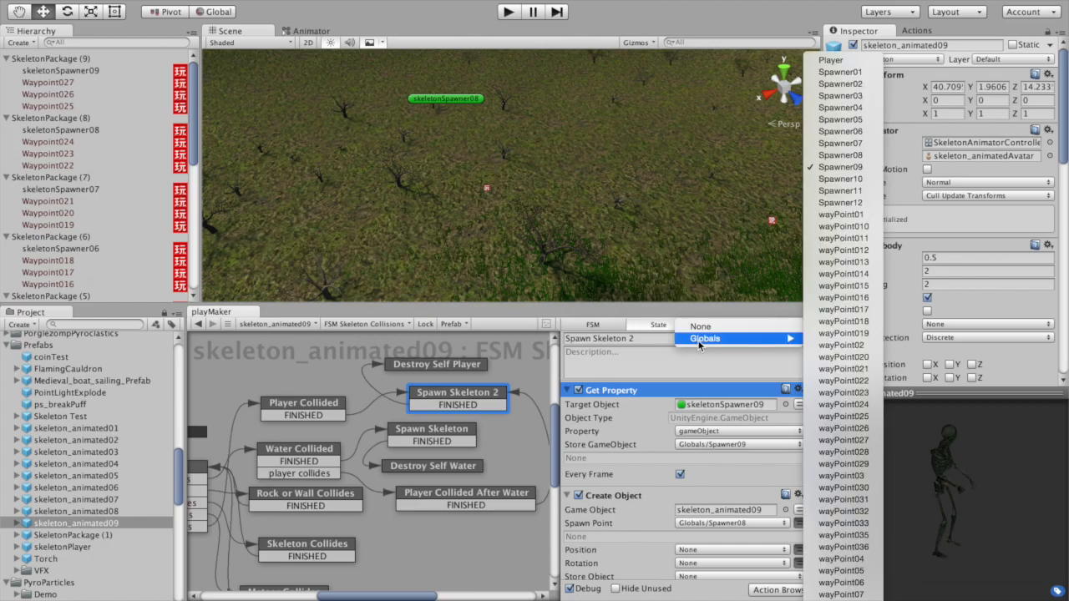
click(843, 168)
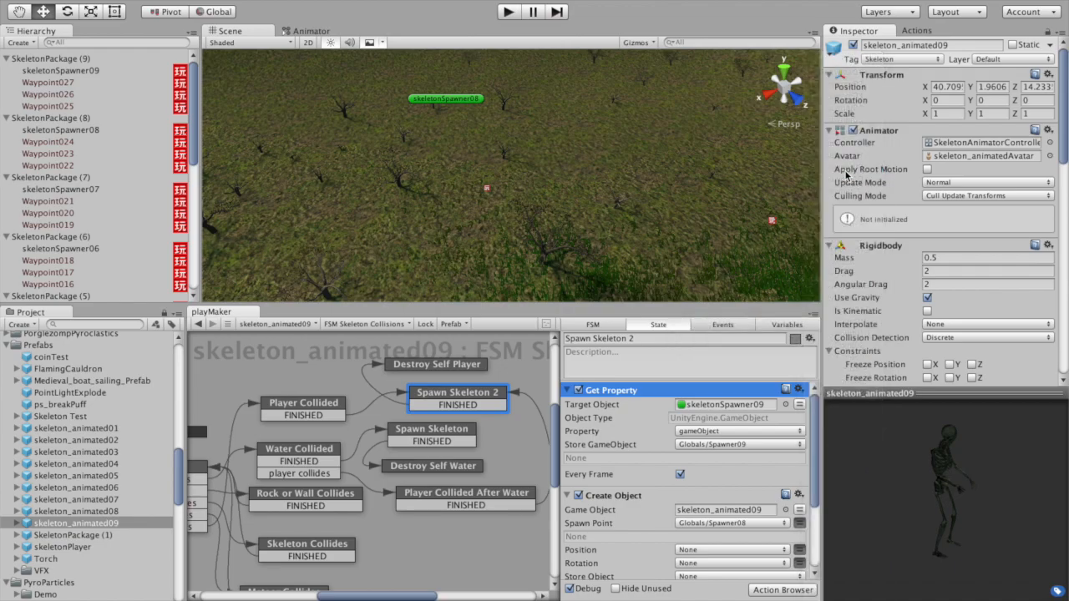
click(706, 524)
mouse_move(716, 430)
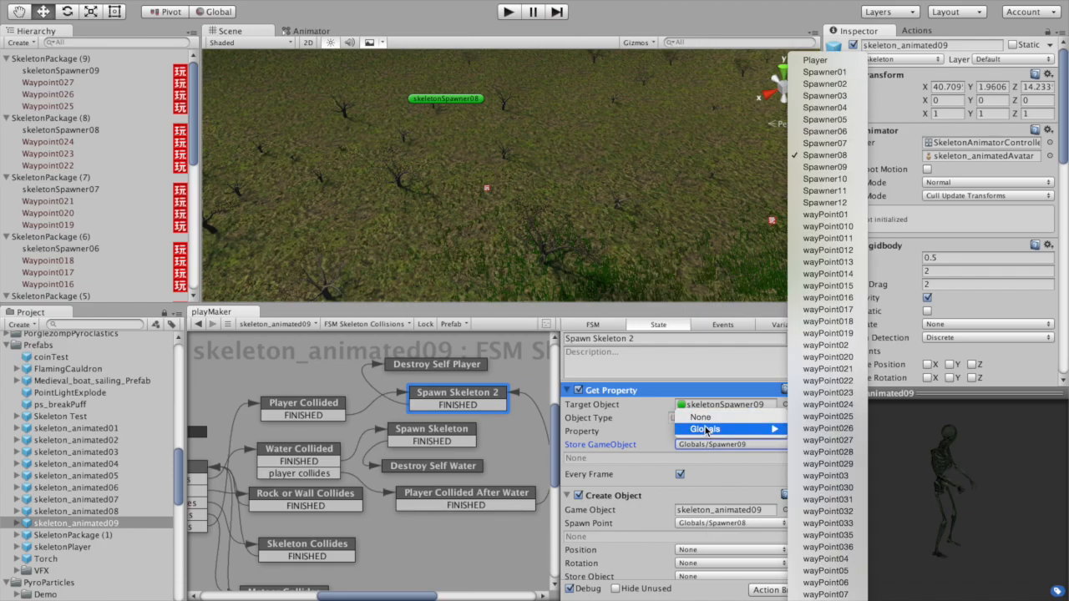
click(830, 168)
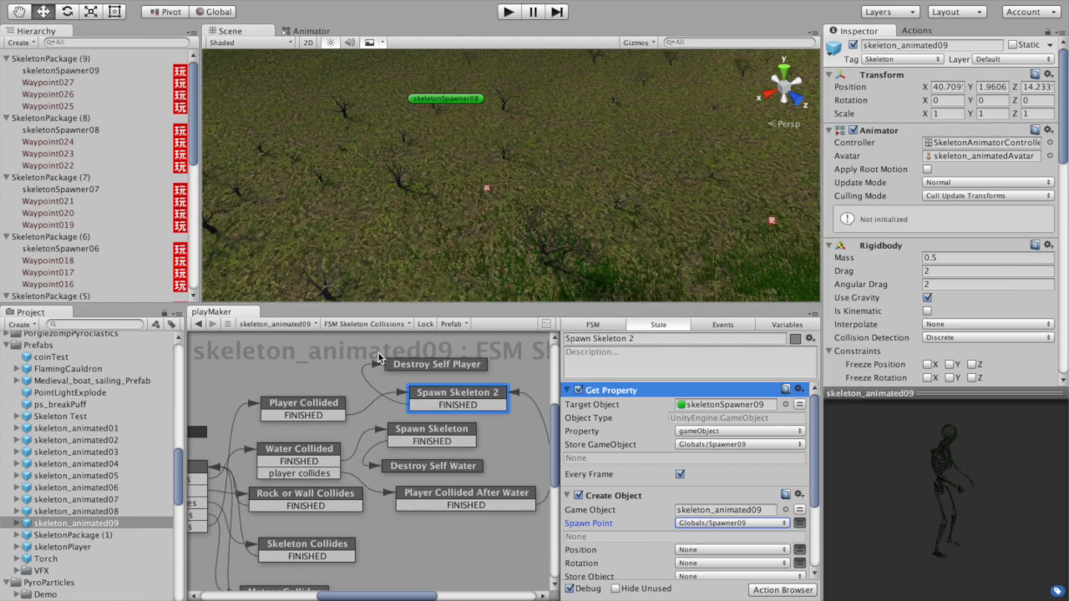
- Open the FSM Smooth Look At of skeleton_animated09 and rename its Go to WP022 state as Go to WP025
click(365, 325)
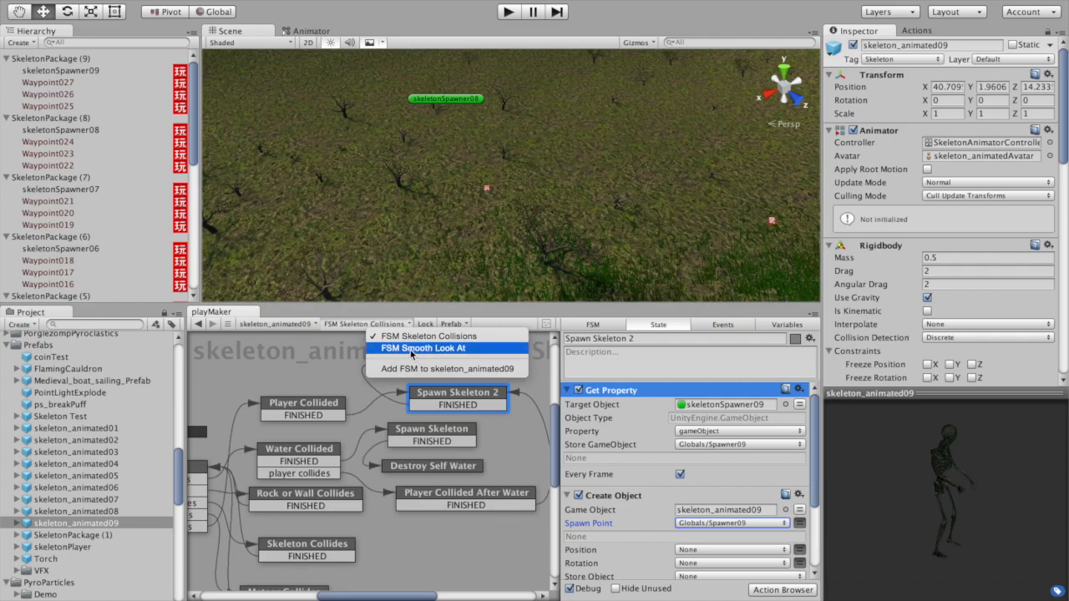
click(440, 350)
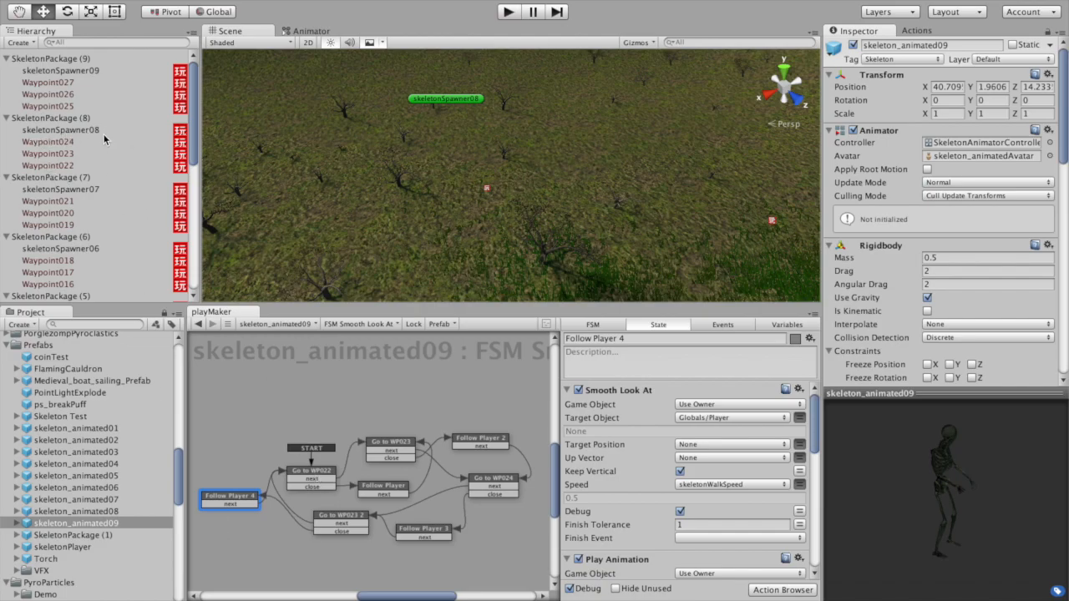
click(314, 476)
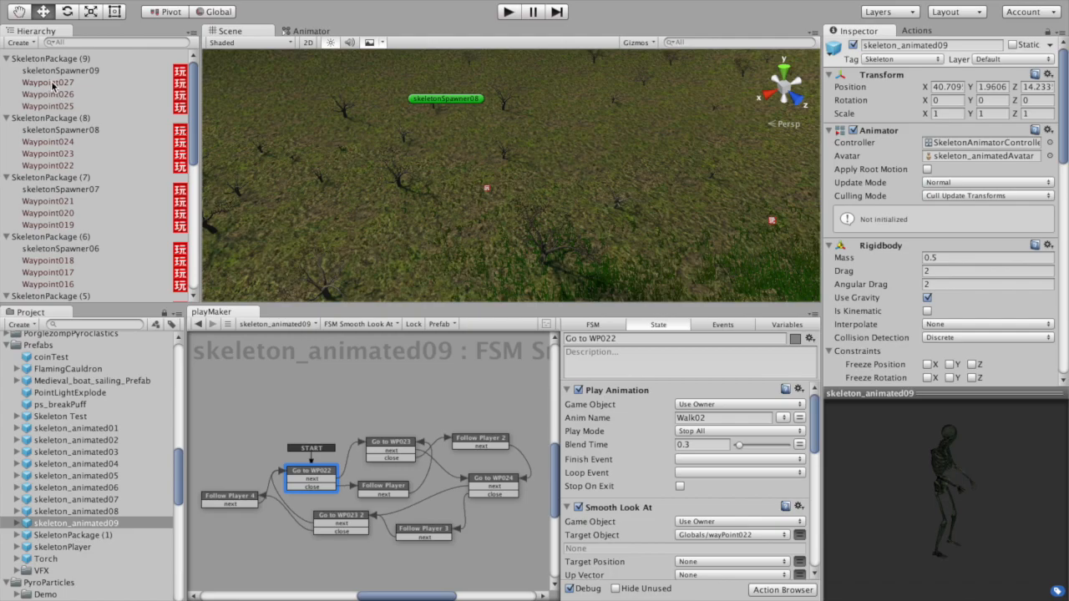
click(616, 338)
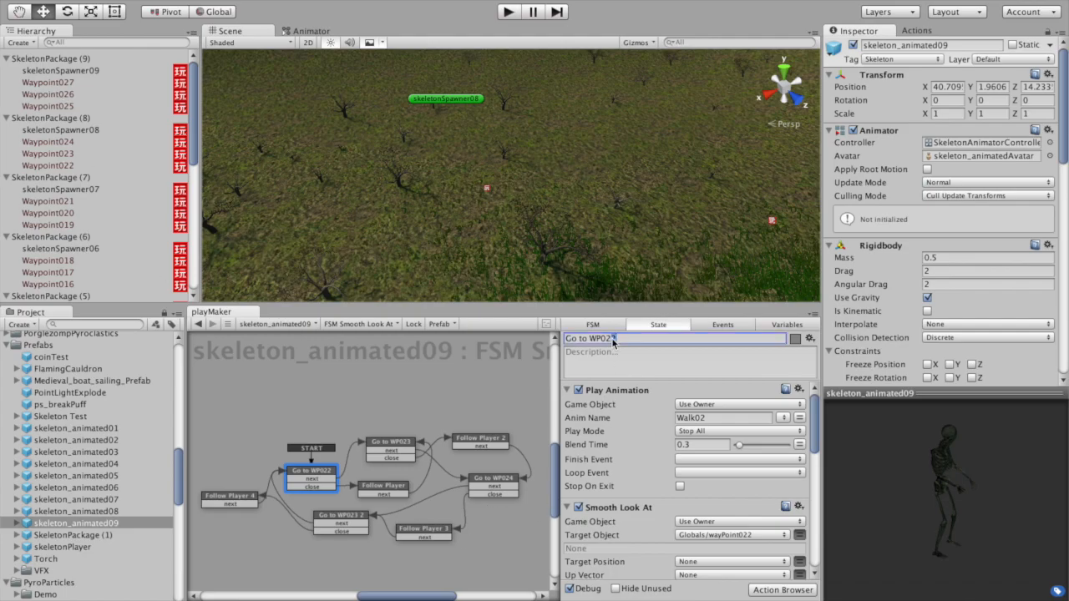
key(Tab)
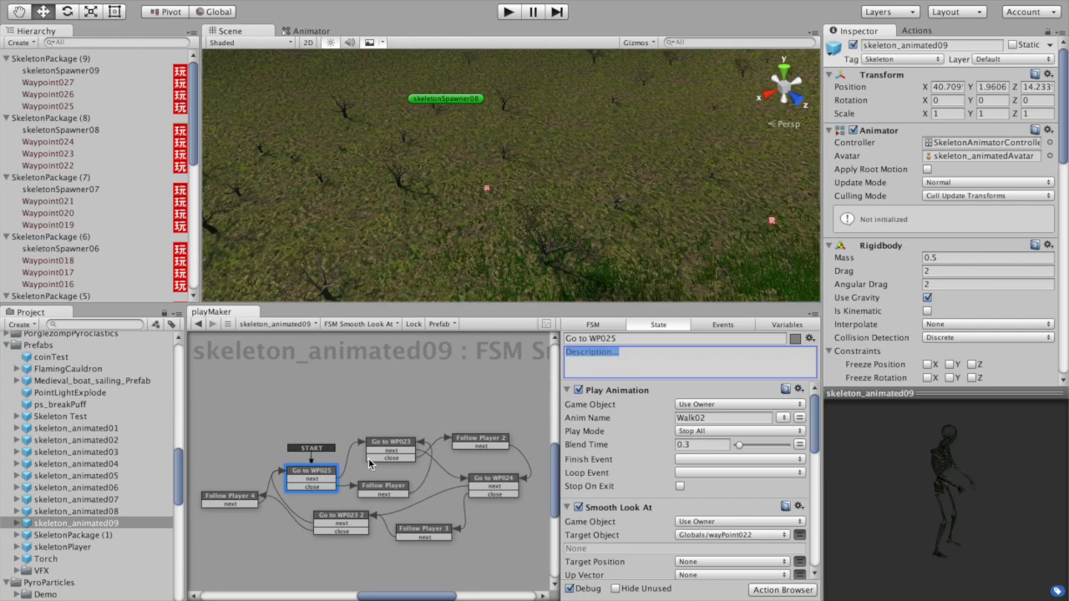
- Rename the Go to WP023 state as Go to WP026
click(387, 449)
click(617, 338)
drag(617, 338, 608, 338)
text(6)
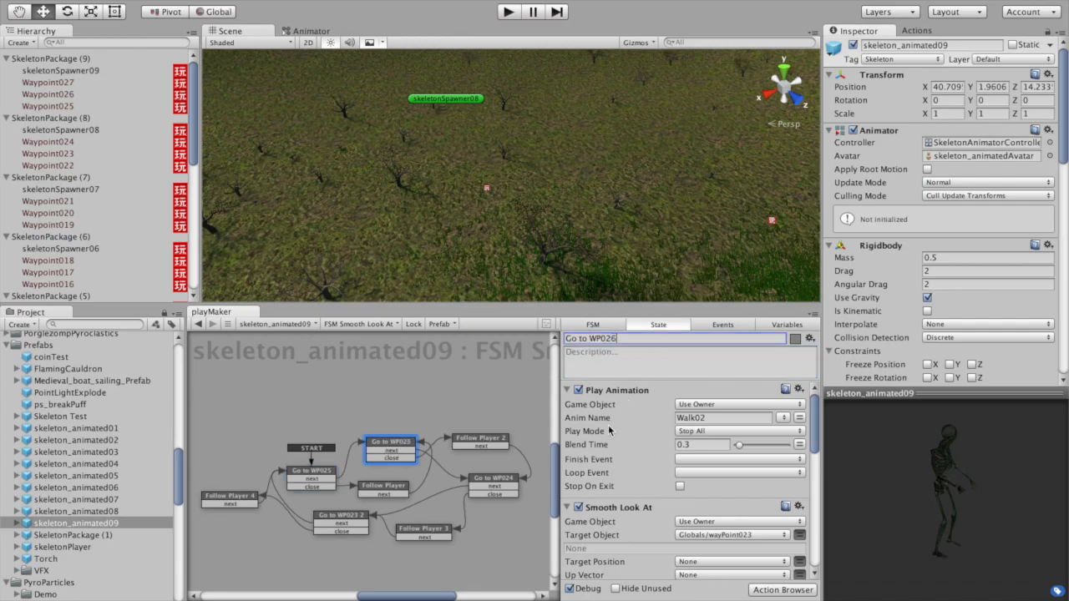
key(Tab)
- Rename the Go to WP024 state as Go to WP027 and the Go to WP023 2 state as Go to WP026 2
click(500, 486)
drag(617, 341, 610, 341)
text(7)
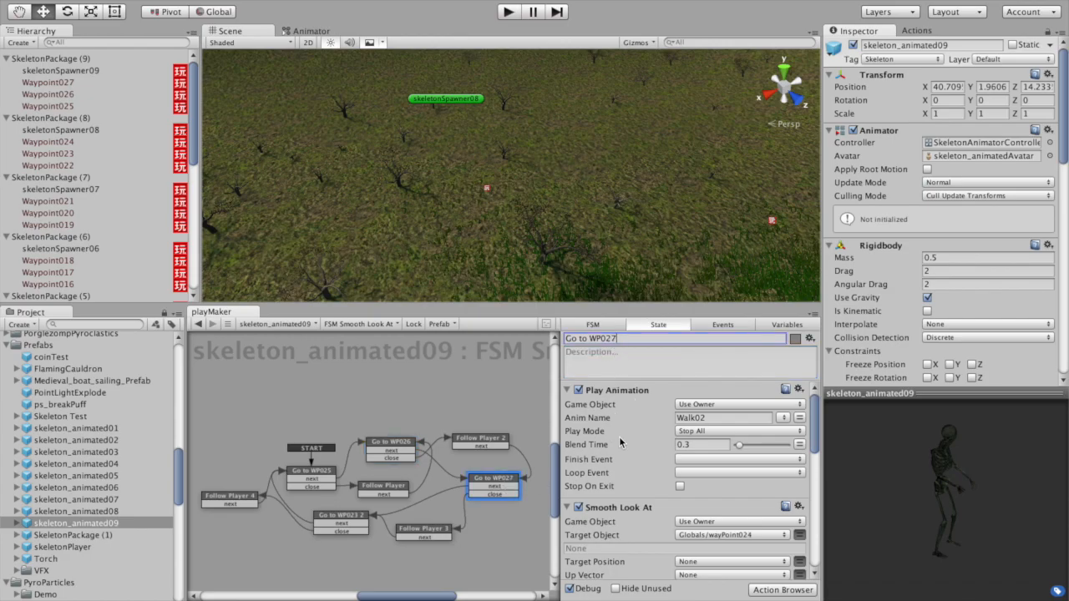
click(349, 520)
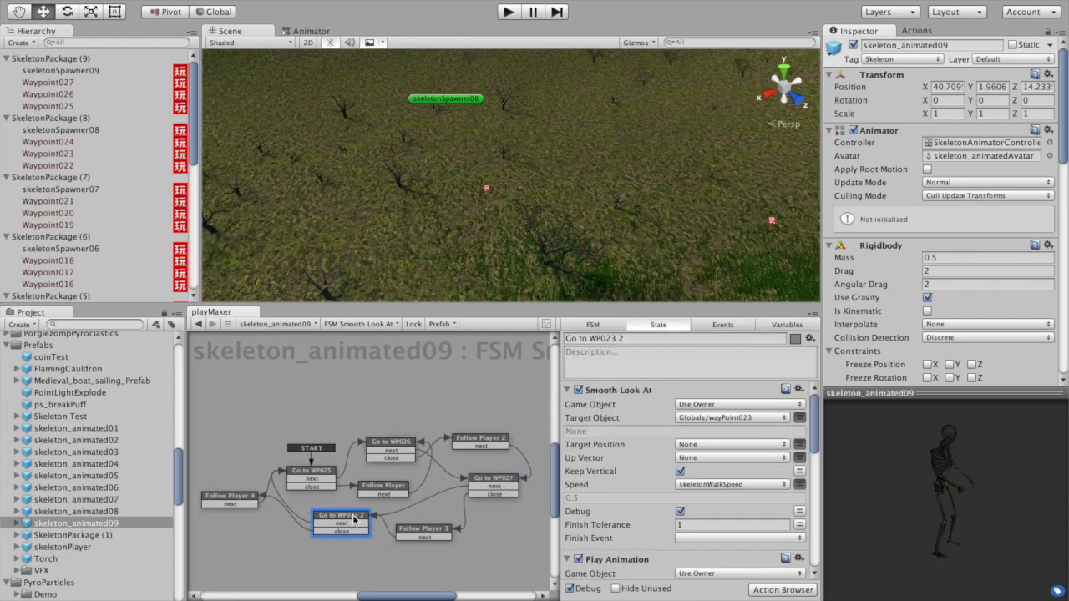
drag(617, 340, 612, 340)
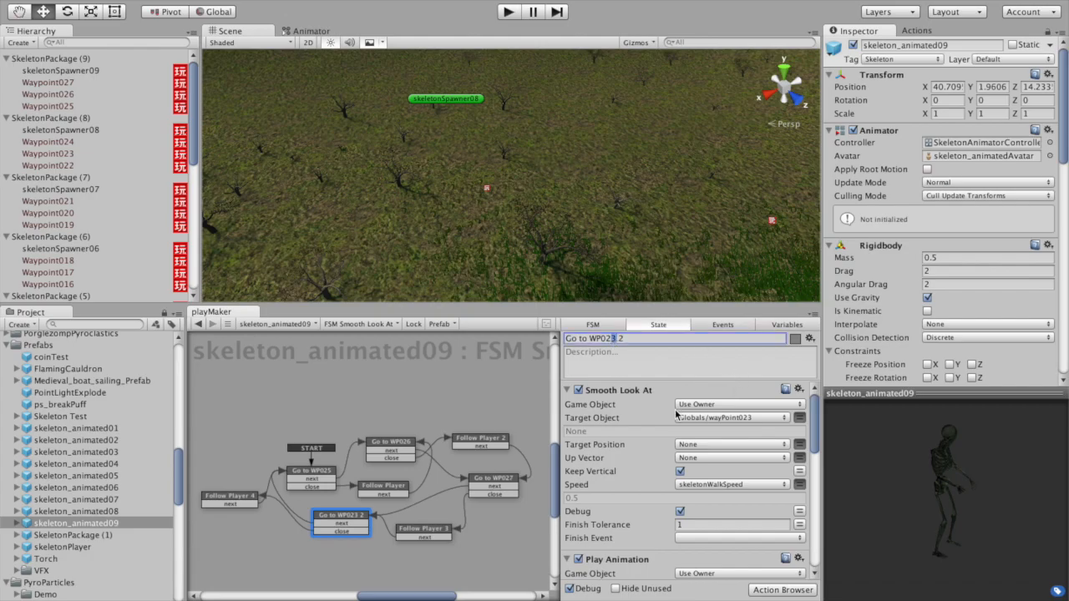
- Set the Smooth Look At action's target object in the Go to WP025 state to the global wayPoint025
click(322, 479)
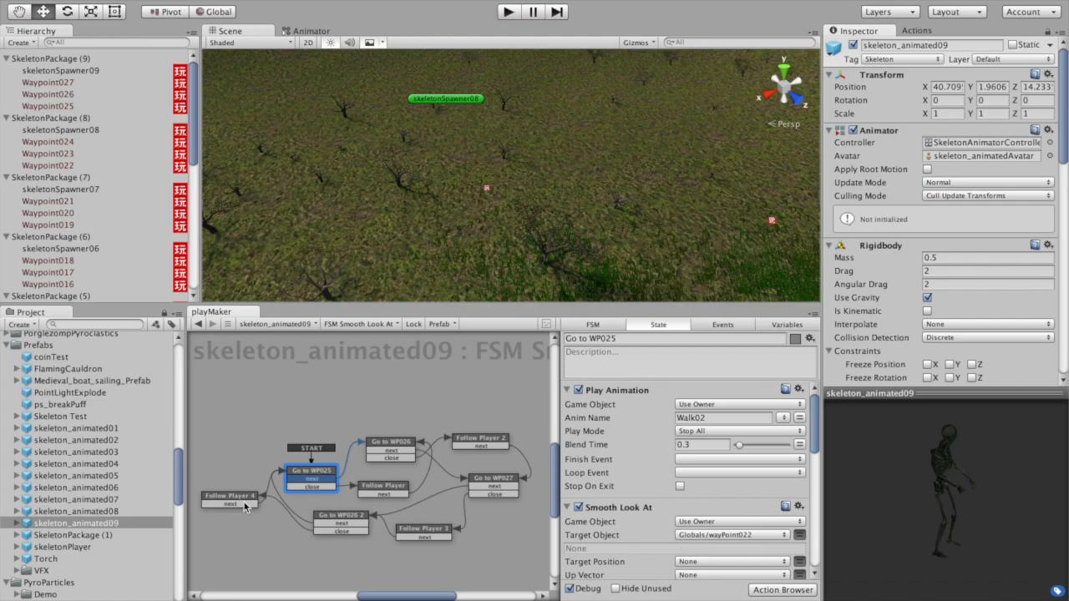
click(324, 476)
scroll(386, 484, up, 4)
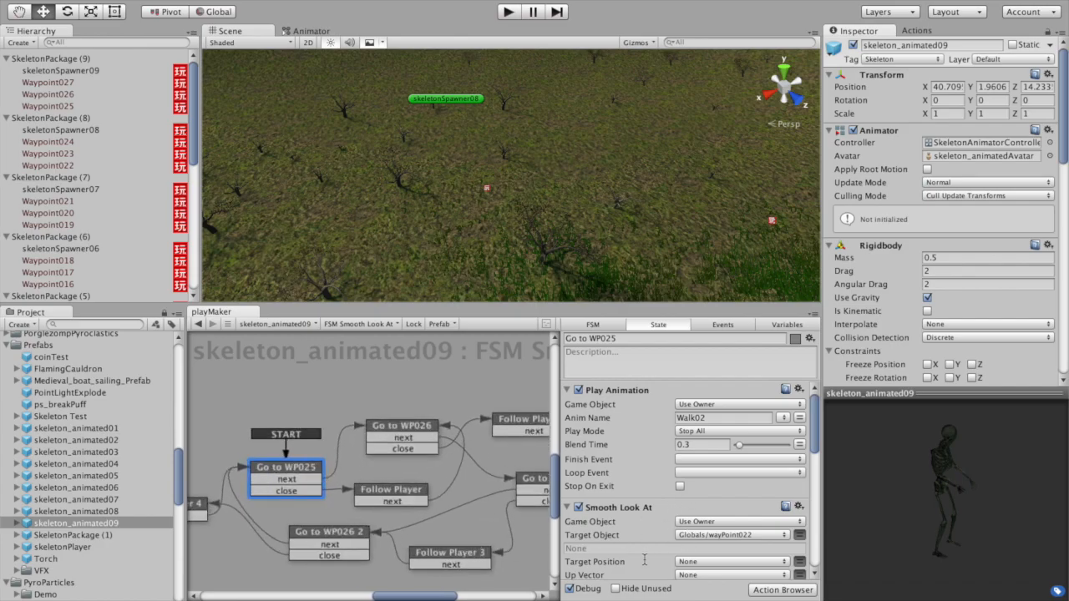
click(700, 538)
mouse_move(702, 219)
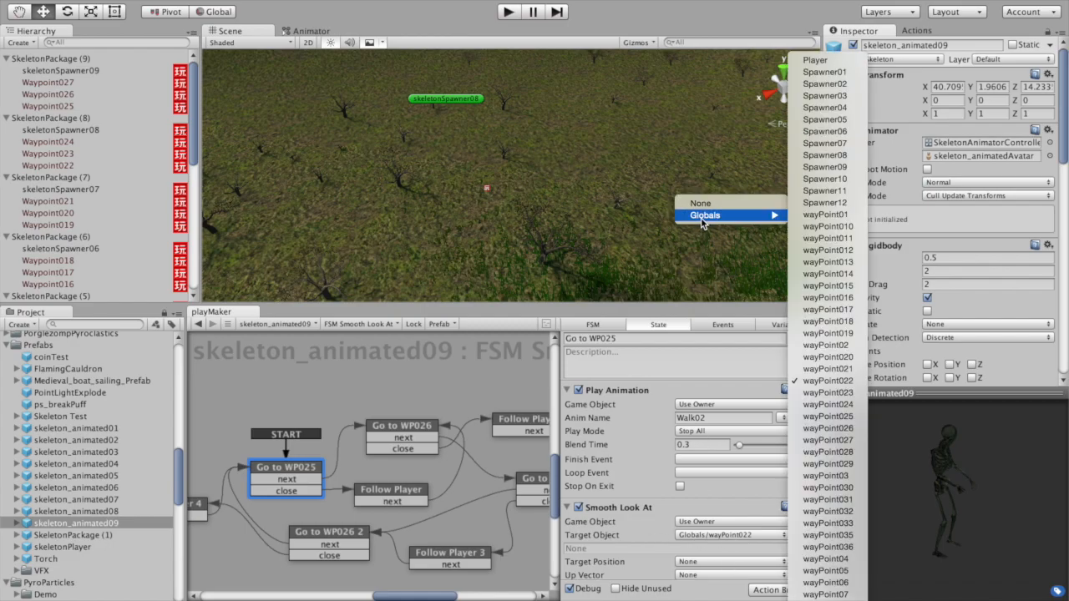
click(825, 417)
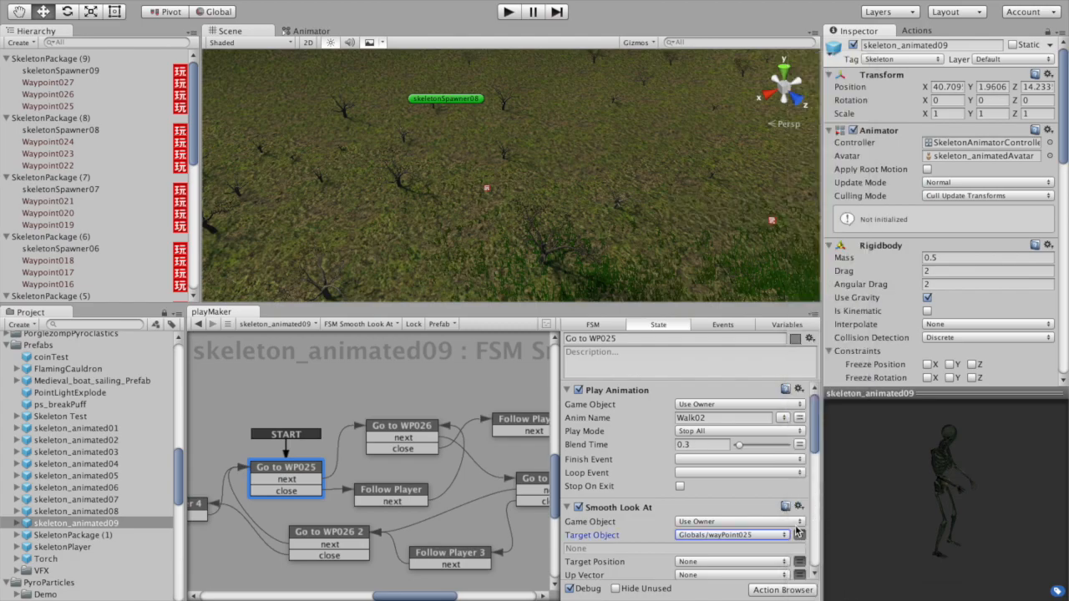
- Set the Move Towards action's target object in the Go to WP025 state to the global wayPoint025
drag(814, 422, 816, 516)
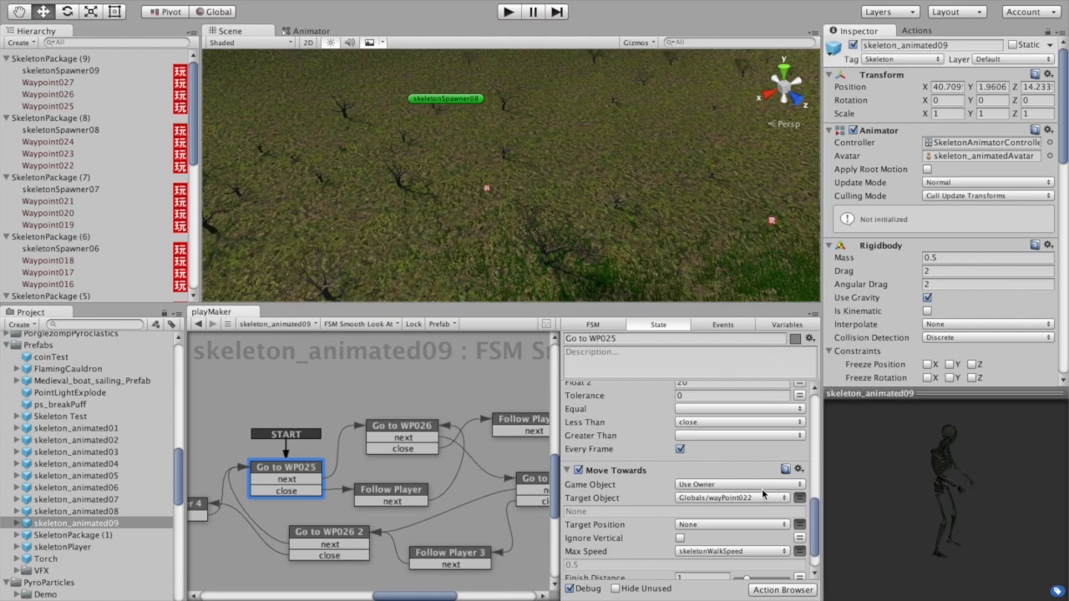
click(700, 503)
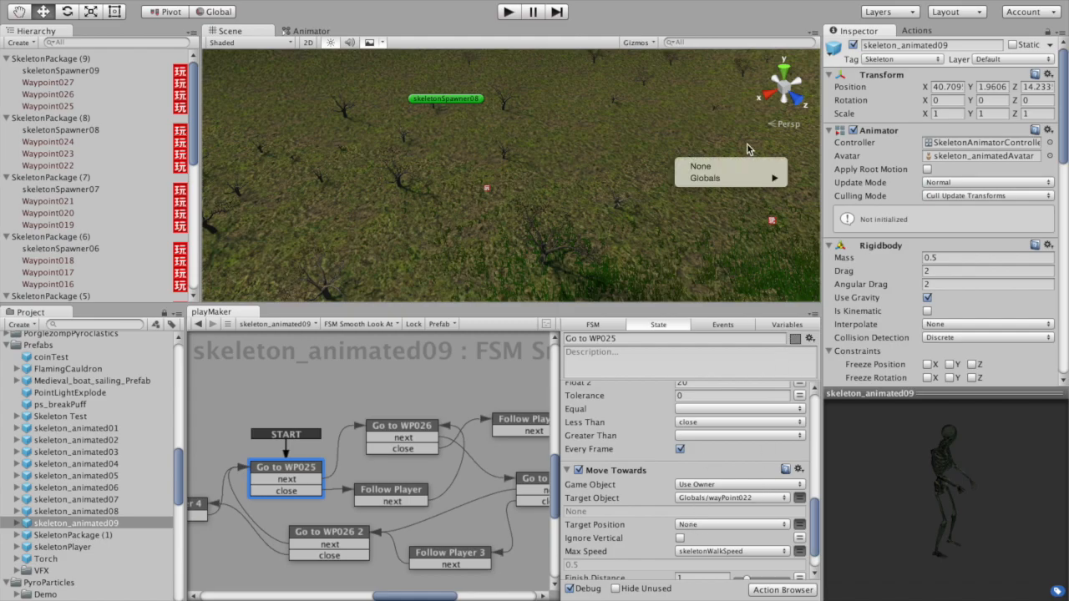
mouse_move(705, 182)
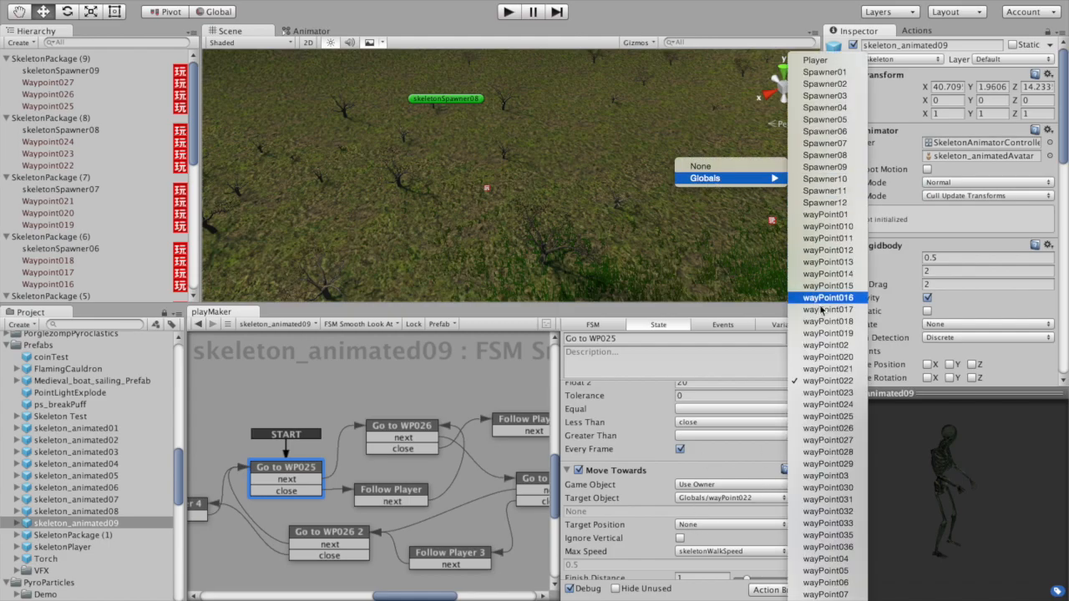
click(825, 416)
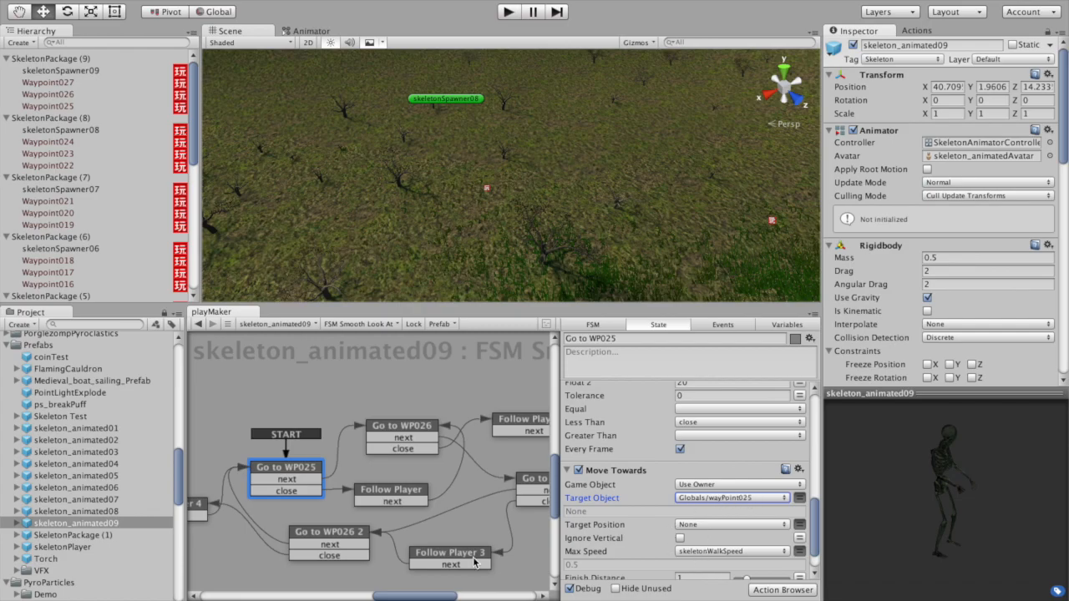
- Set the Smooth Look At action's target object in the Go to WP026 state to the global wayPoint026
click(401, 432)
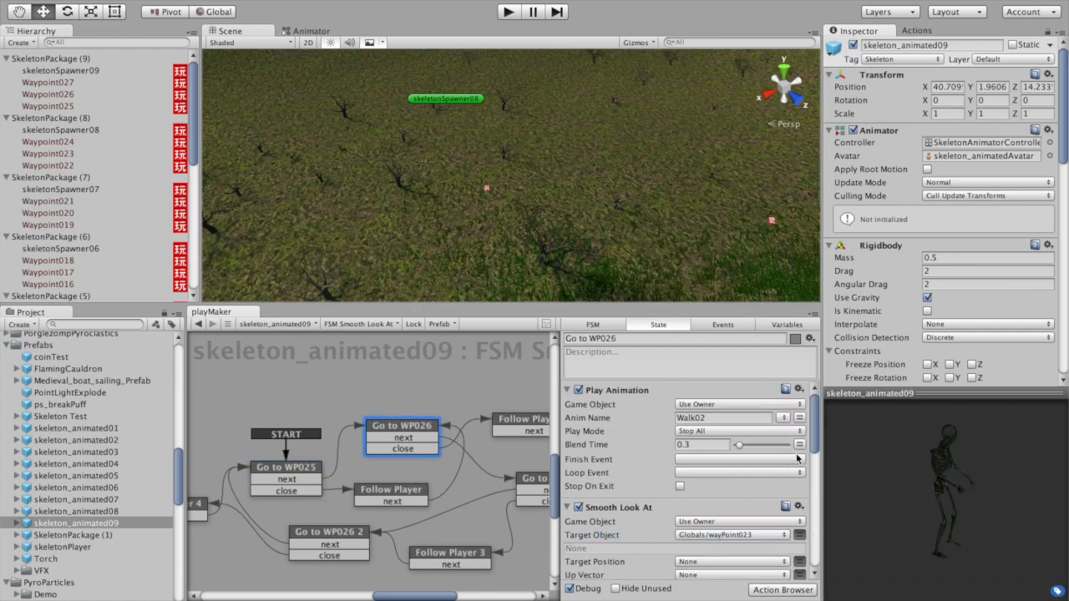
scroll(749, 468, down, 3)
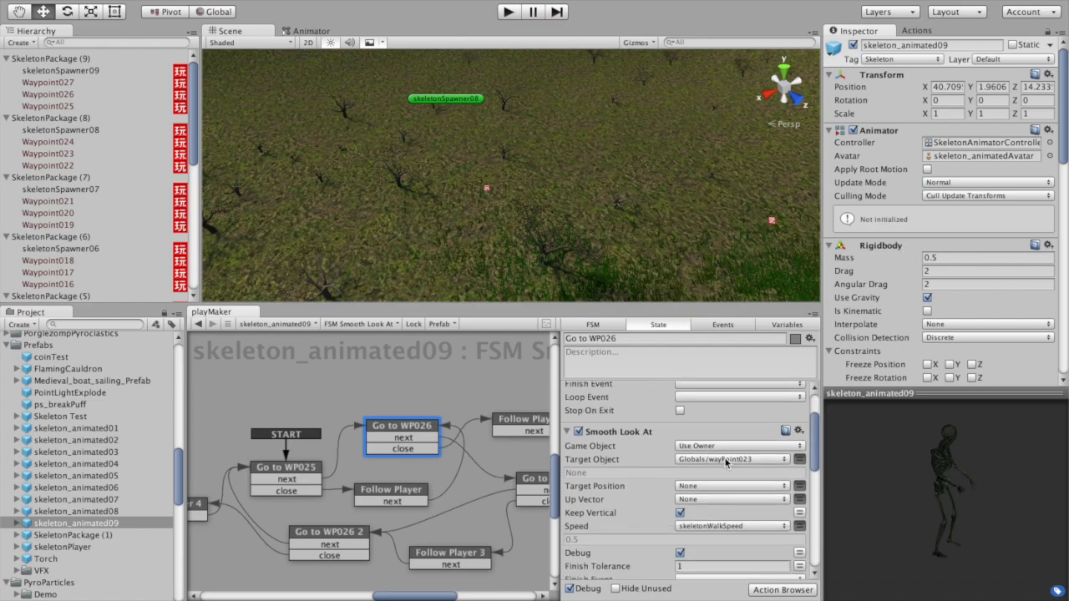
click(726, 460)
mouse_move(697, 131)
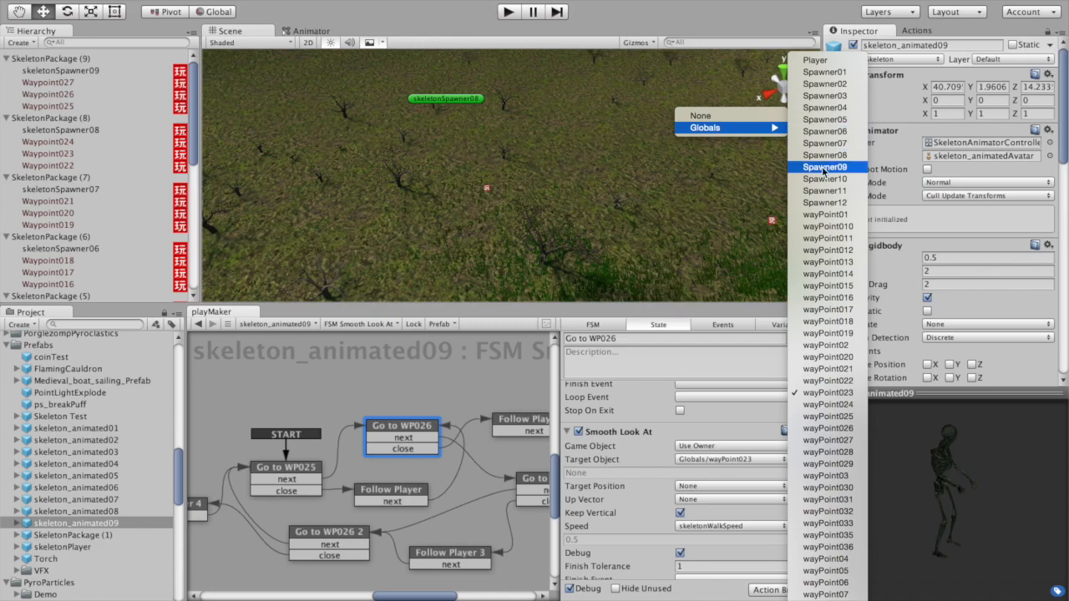
click(827, 427)
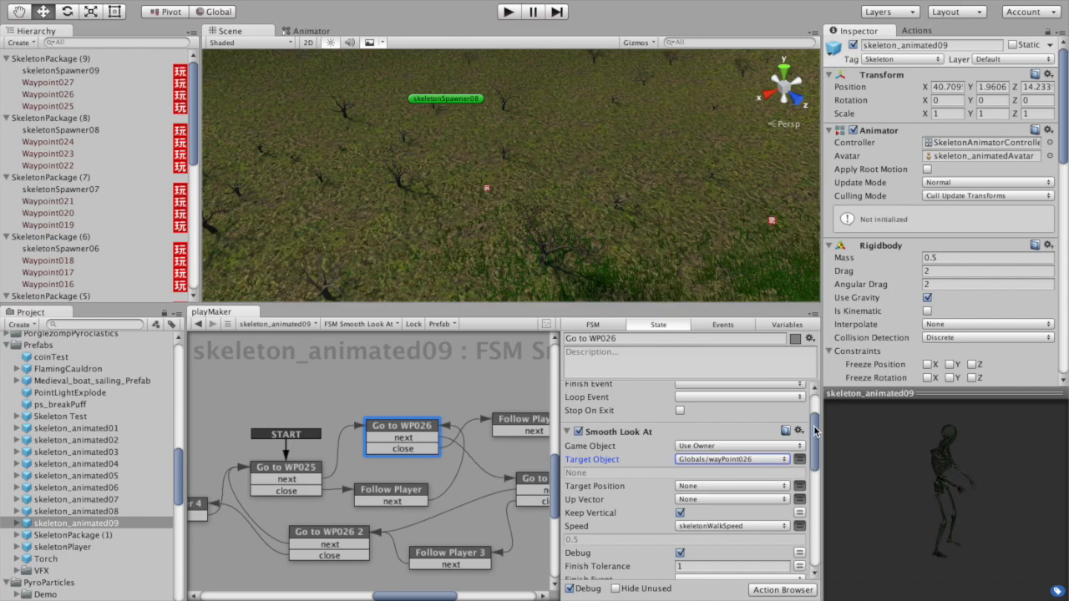
- Set the Move Towards action's target object in the Go to WP026 state to the global wayPoint026
scroll(816, 439, down, 2)
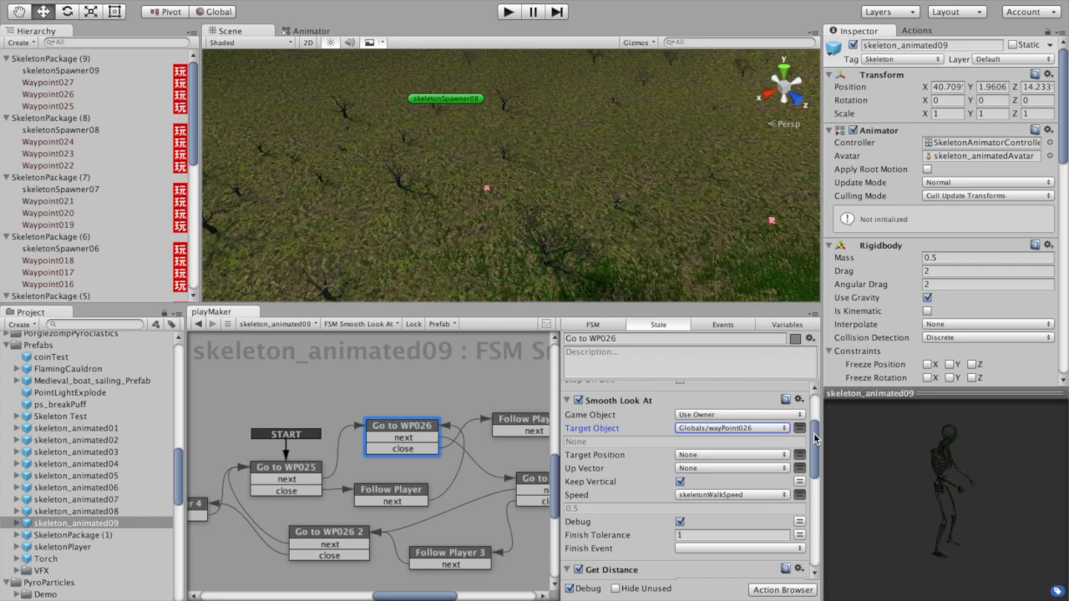
drag(815, 439, 815, 527)
click(704, 457)
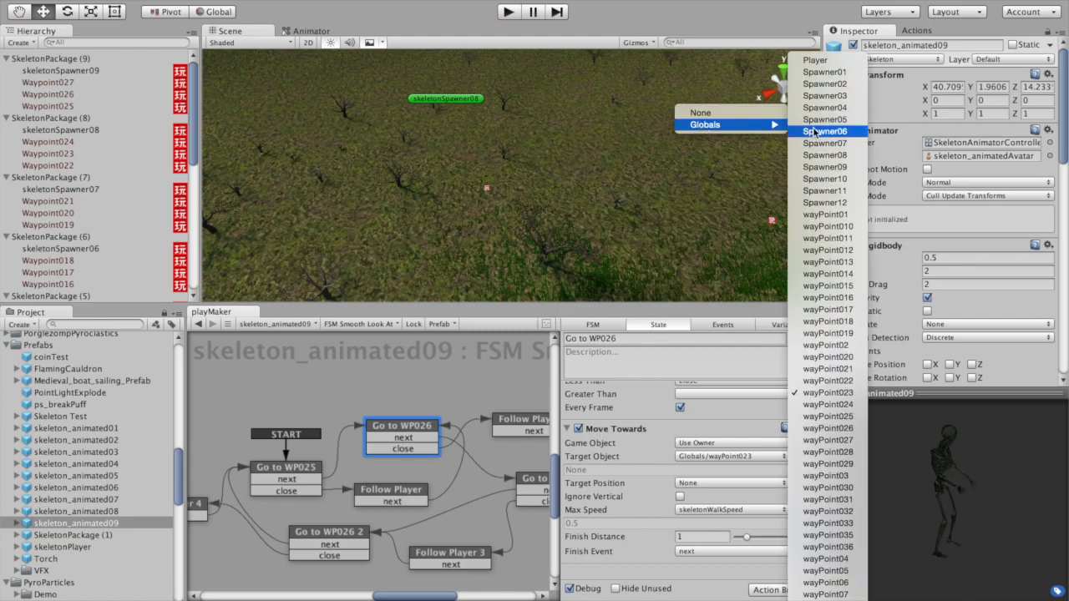
click(823, 430)
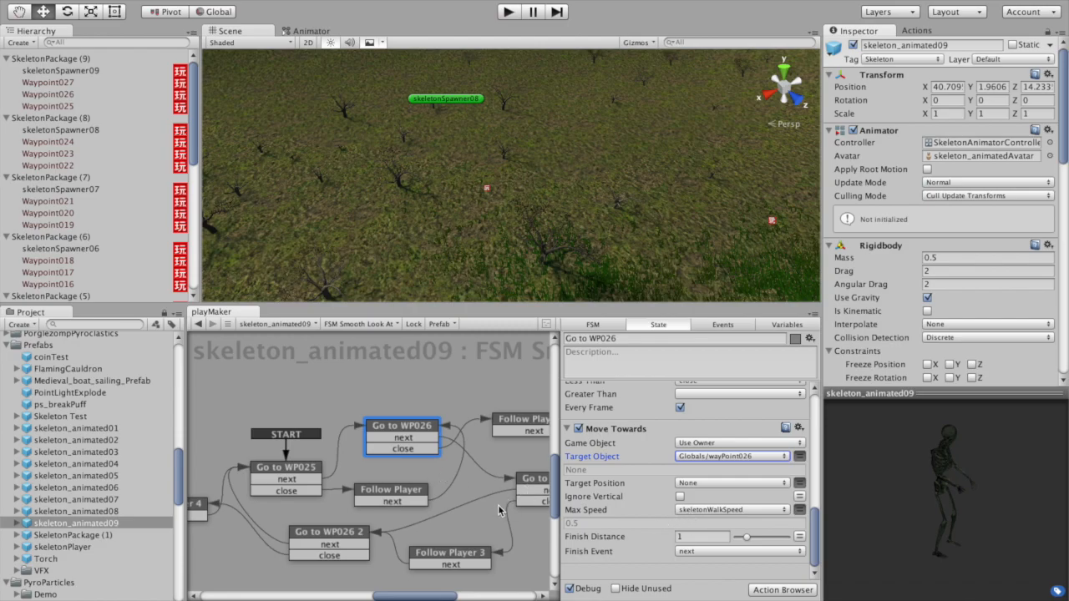
- Set the Smooth Look At action's target object in the Go to WP027 state to the global wayPoint027
middle_drag(511, 478, 430, 458)
click(464, 452)
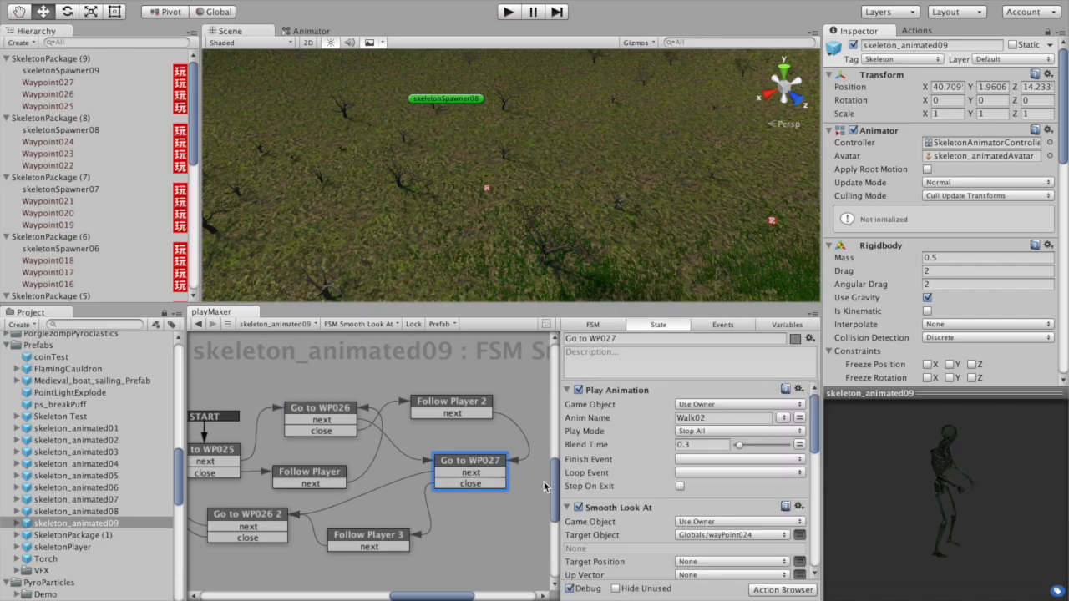
click(709, 536)
mouse_move(720, 192)
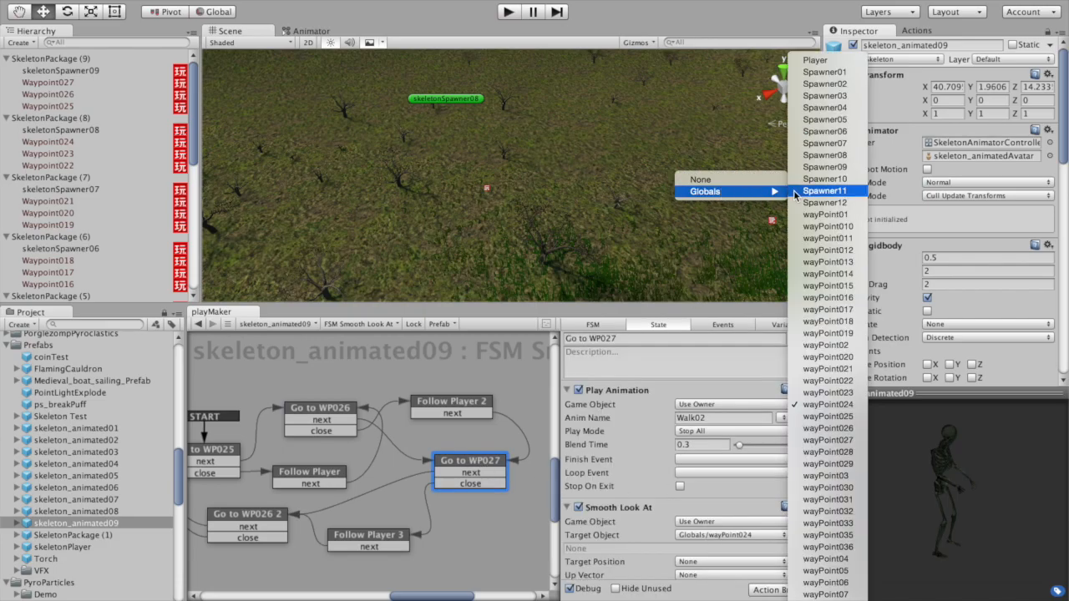
click(823, 440)
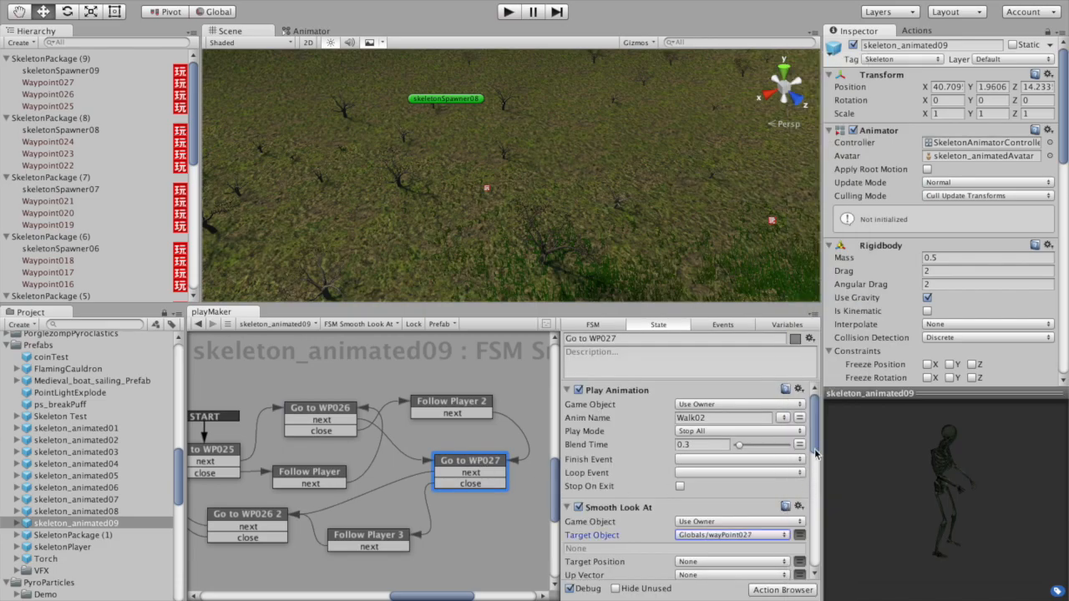
- Set the Move Towards action's target object in the Go to WP027 state to the global wayPoint027
drag(814, 427, 808, 444)
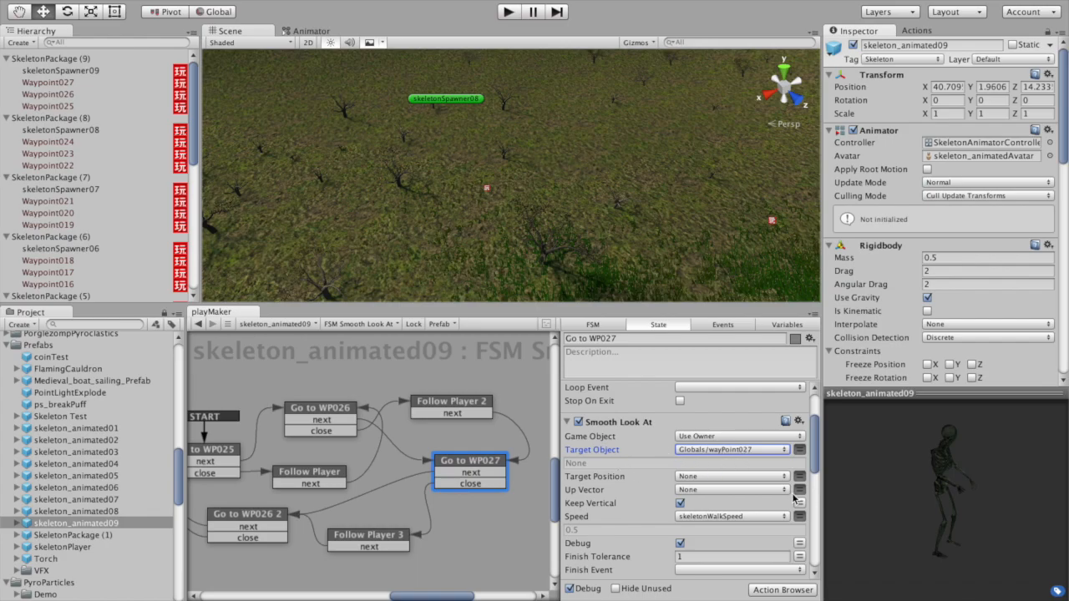
drag(817, 451, 816, 541)
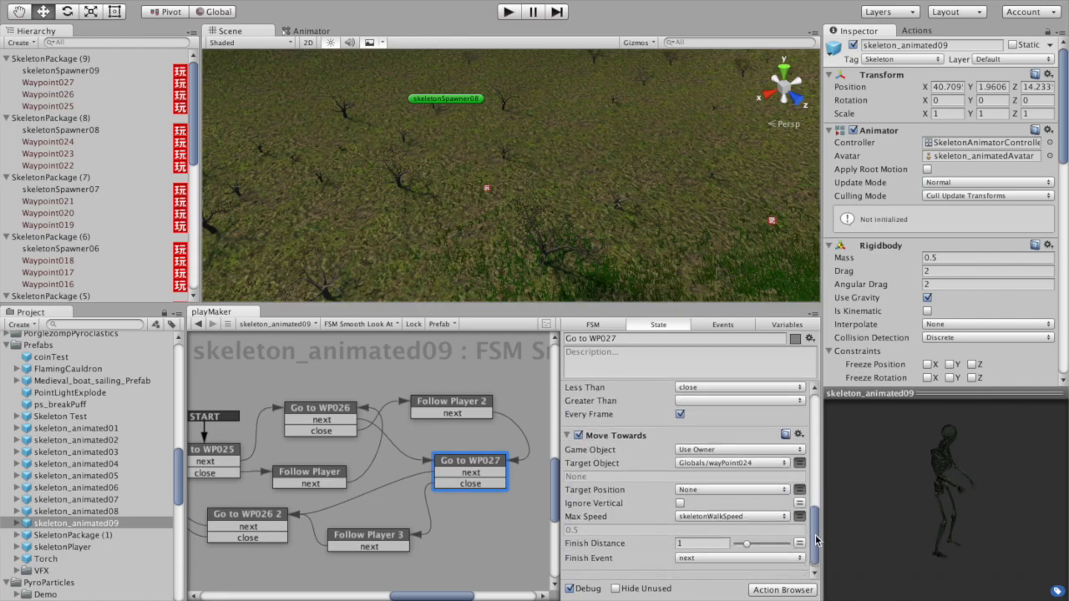
click(714, 466)
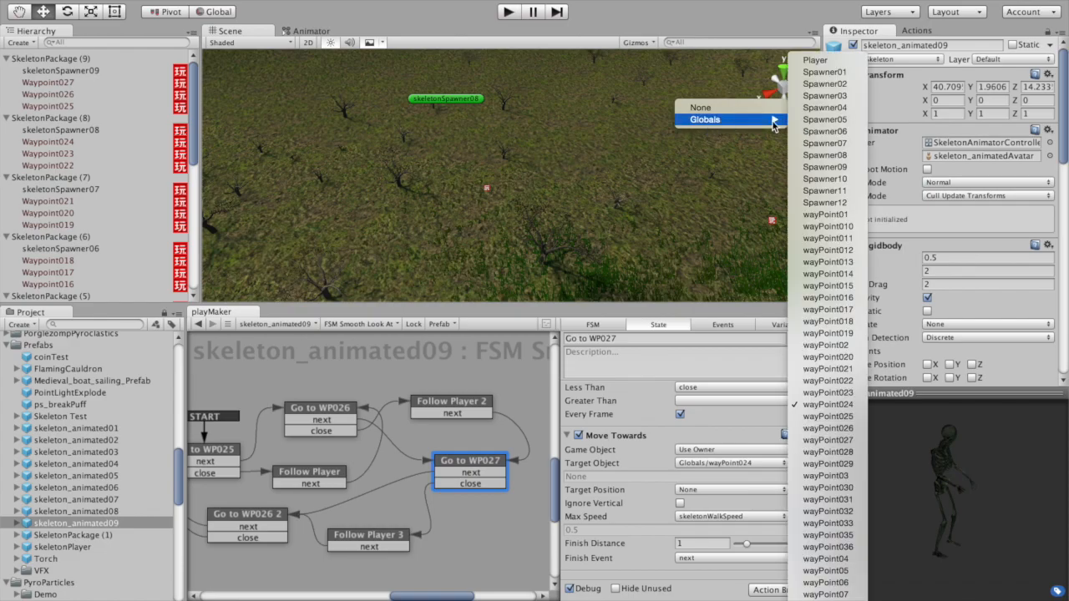
click(827, 440)
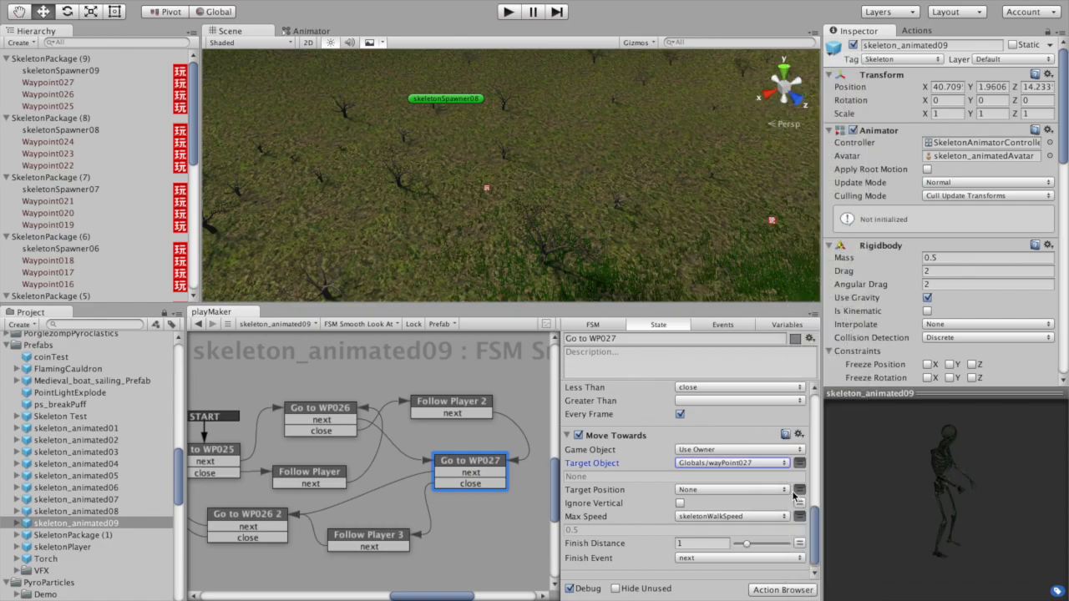
drag(818, 519, 815, 498)
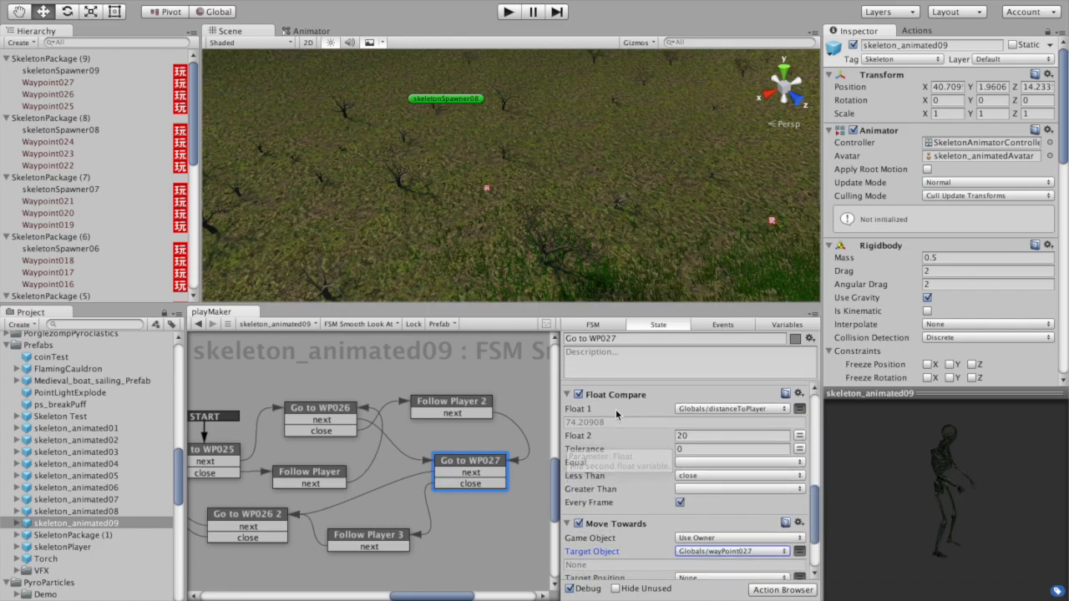
click(680, 501)
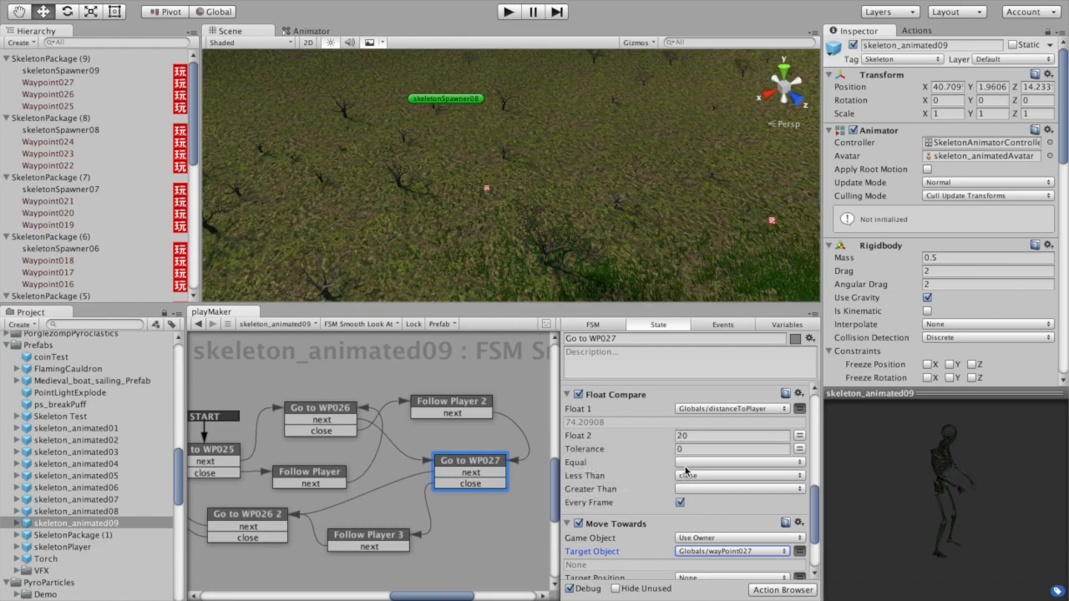
drag(815, 498, 814, 554)
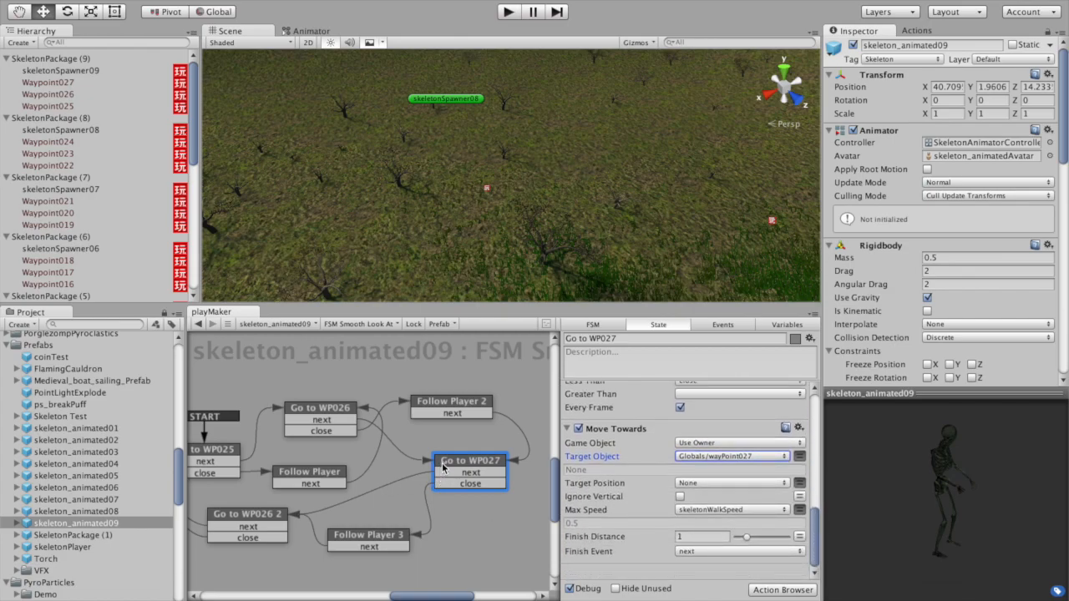
- Set the Smooth Look At action's target object in the Go to WP026 2 state to the global wayPoint026
click(364, 539)
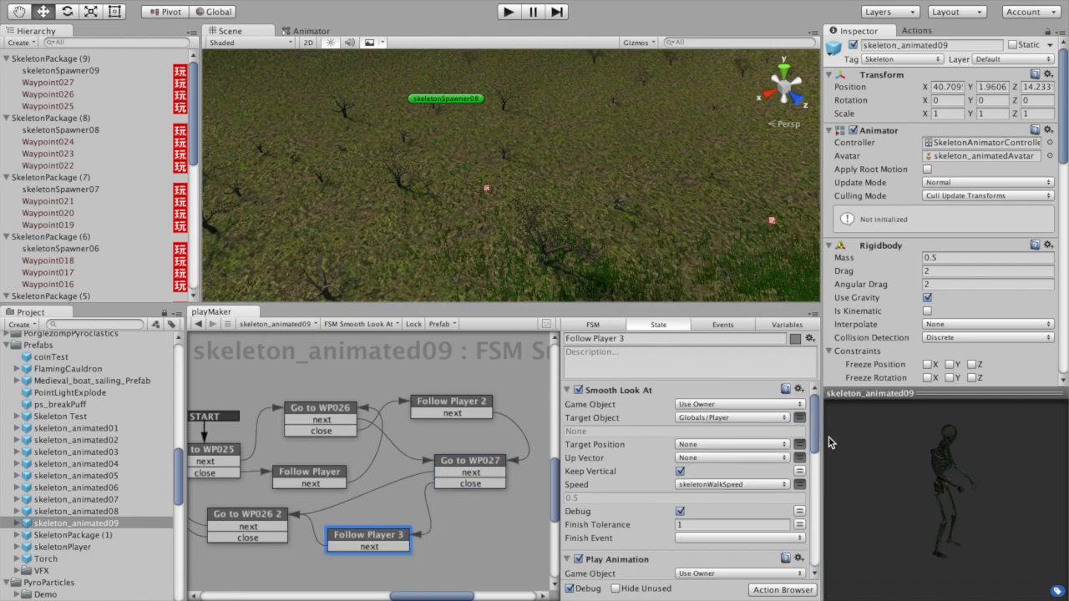
scroll(811, 422, down, 5)
scroll(812, 421, up, 5)
click(228, 514)
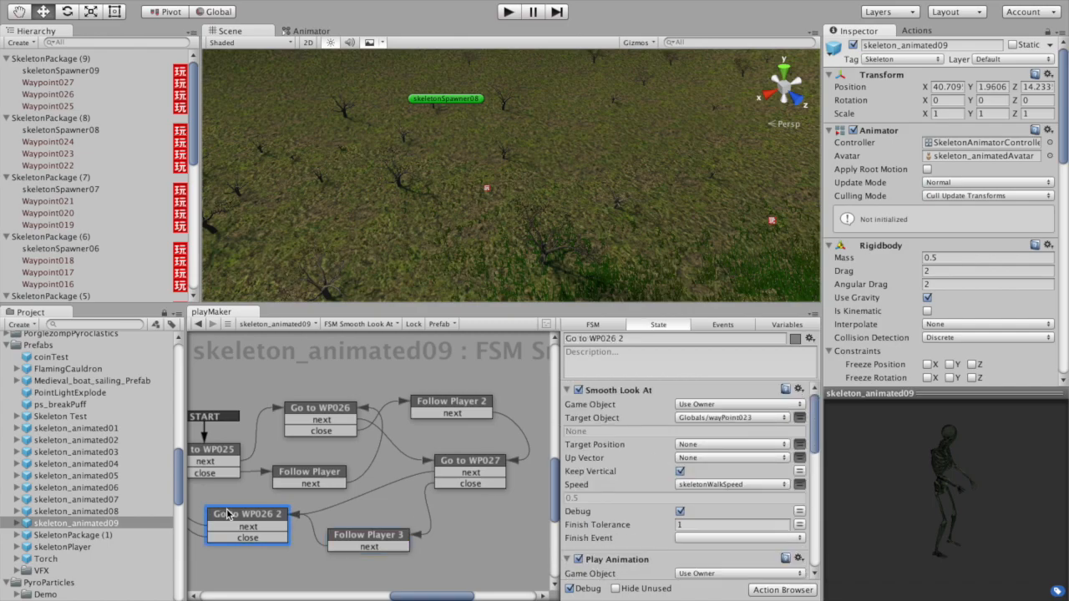
click(717, 420)
mouse_move(767, 87)
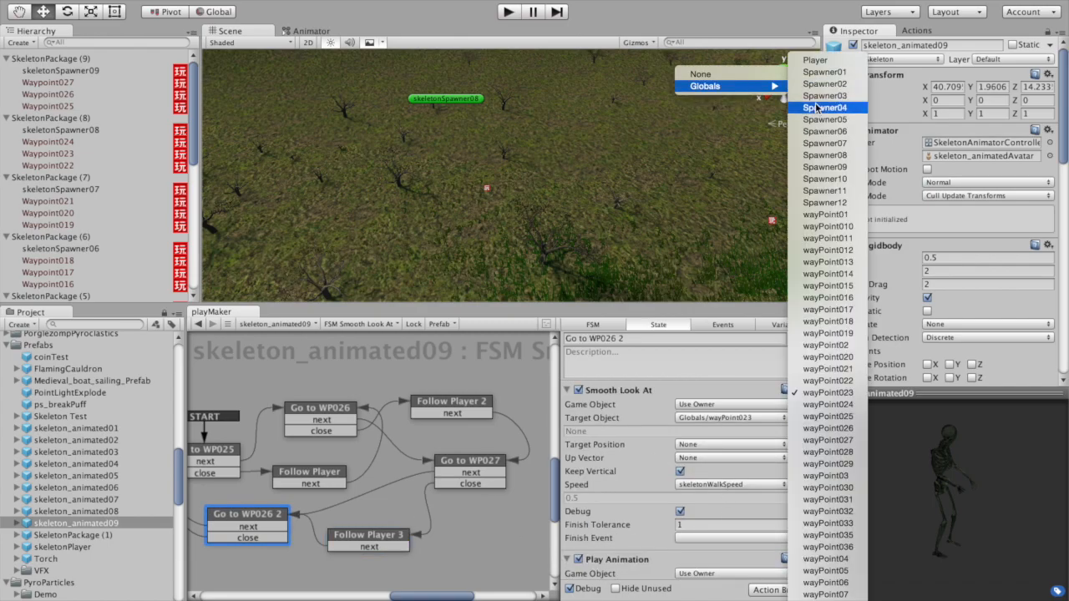
click(829, 429)
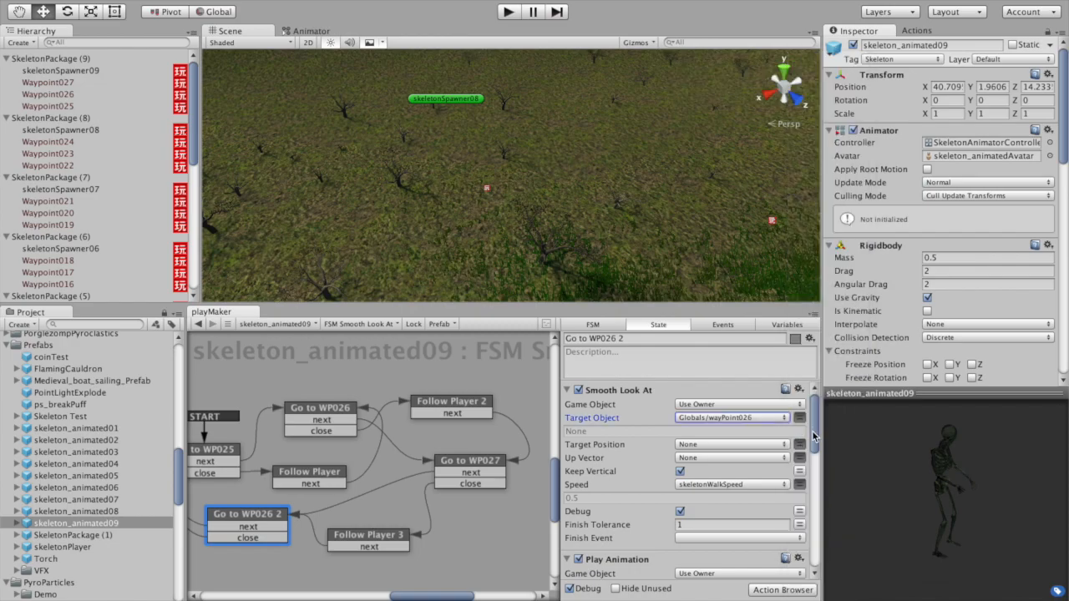
- Set the Move Towards action's target object in the Go to WP026 2 state to the global wayPoint026
scroll(814, 443, down, 2)
drag(814, 445, 817, 525)
click(768, 507)
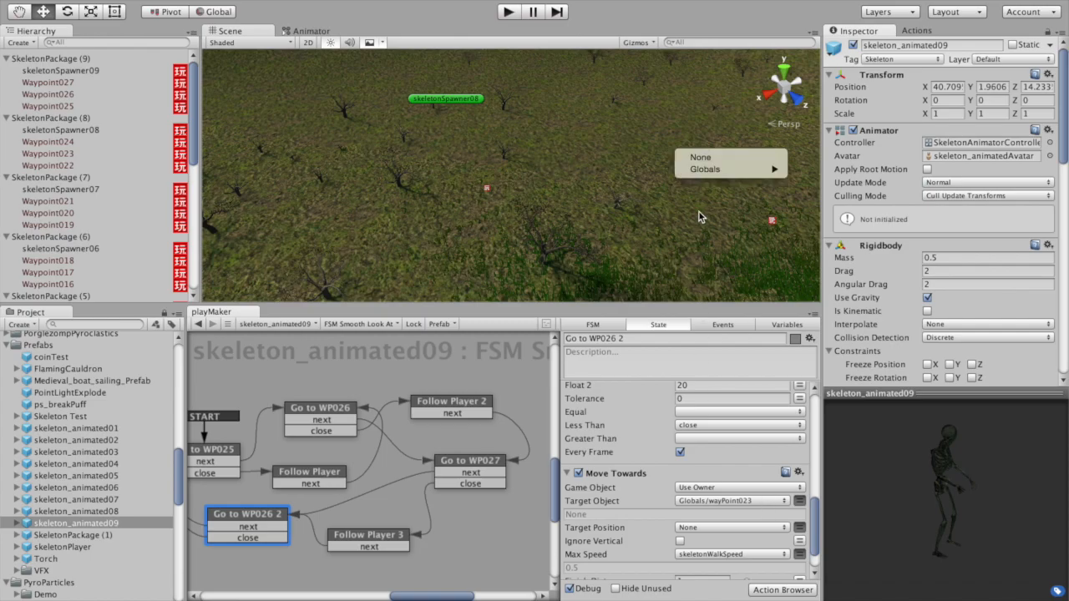
mouse_move(760, 171)
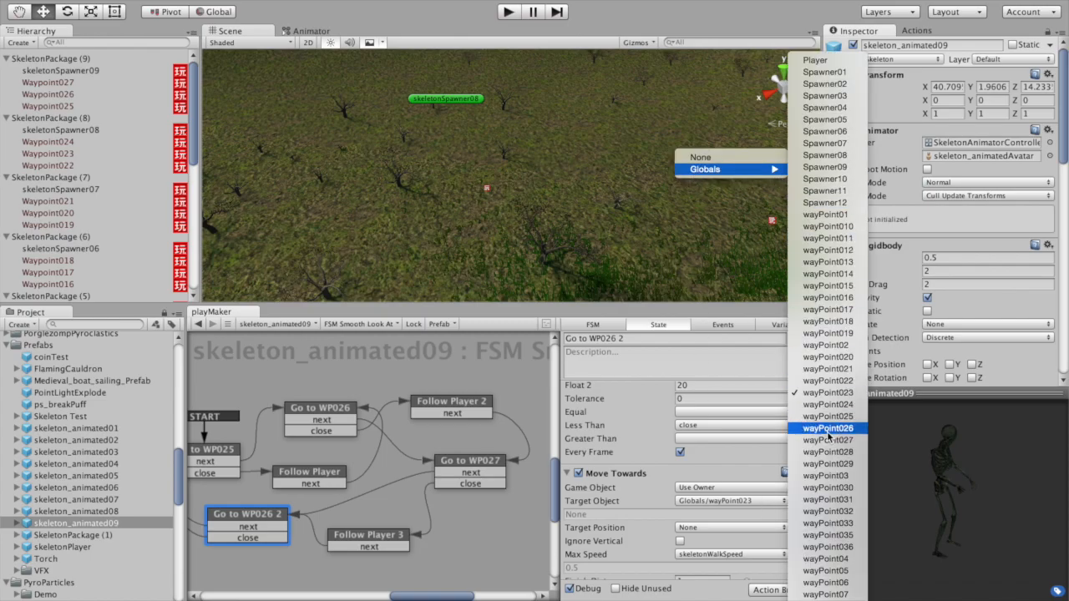
click(827, 428)
- Check the Smooth Look At and Move Towards targets in the Go to WP025, WP026, WP027 and WP026 2 states
click(207, 455)
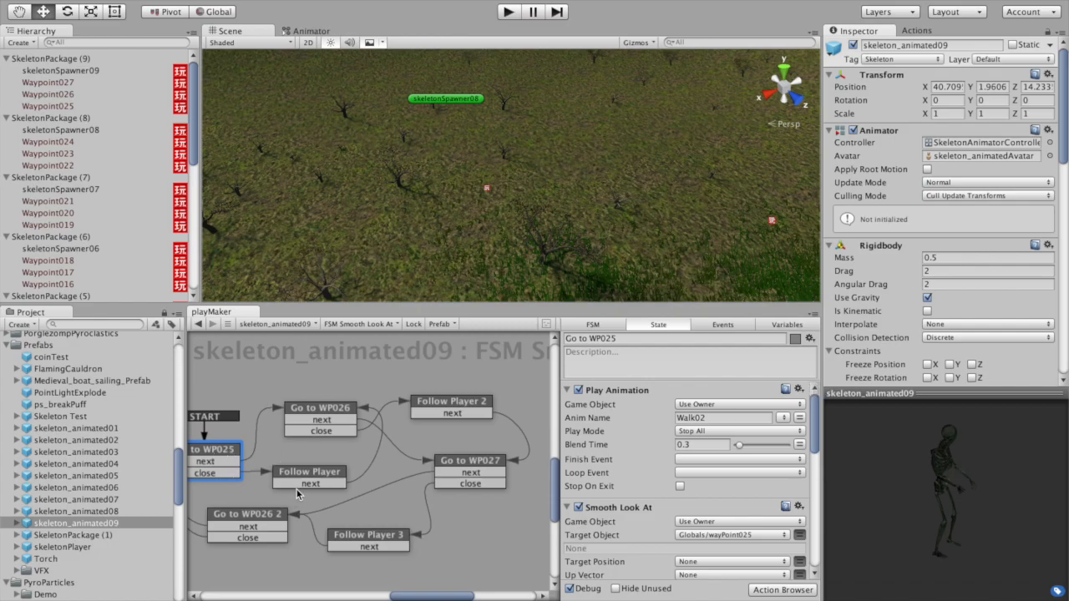
drag(817, 426, 807, 526)
click(314, 428)
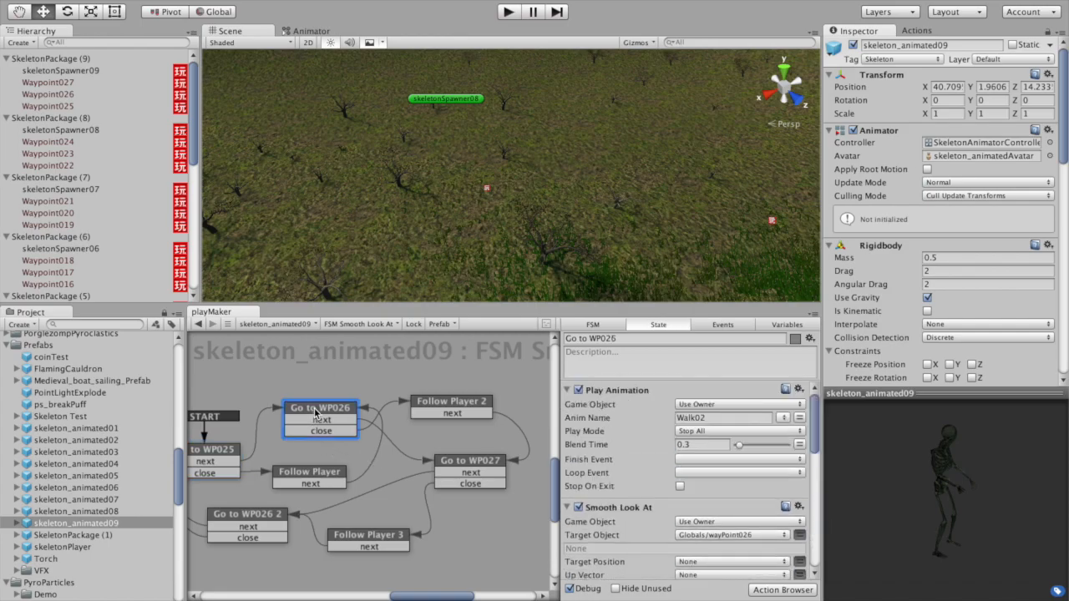
click(818, 419)
drag(819, 420, 831, 523)
click(482, 464)
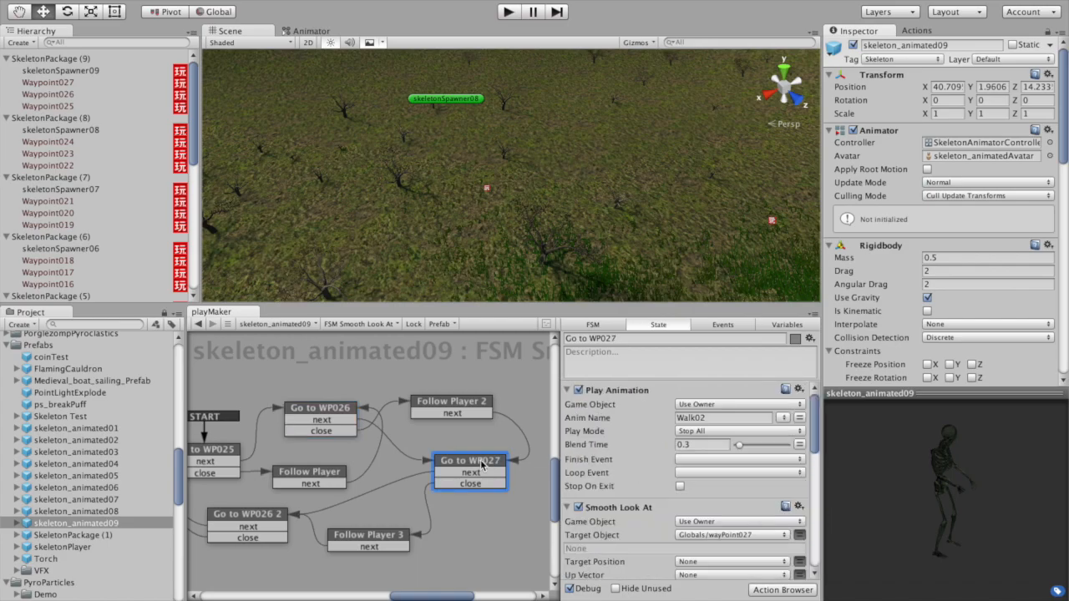
drag(812, 410, 816, 508)
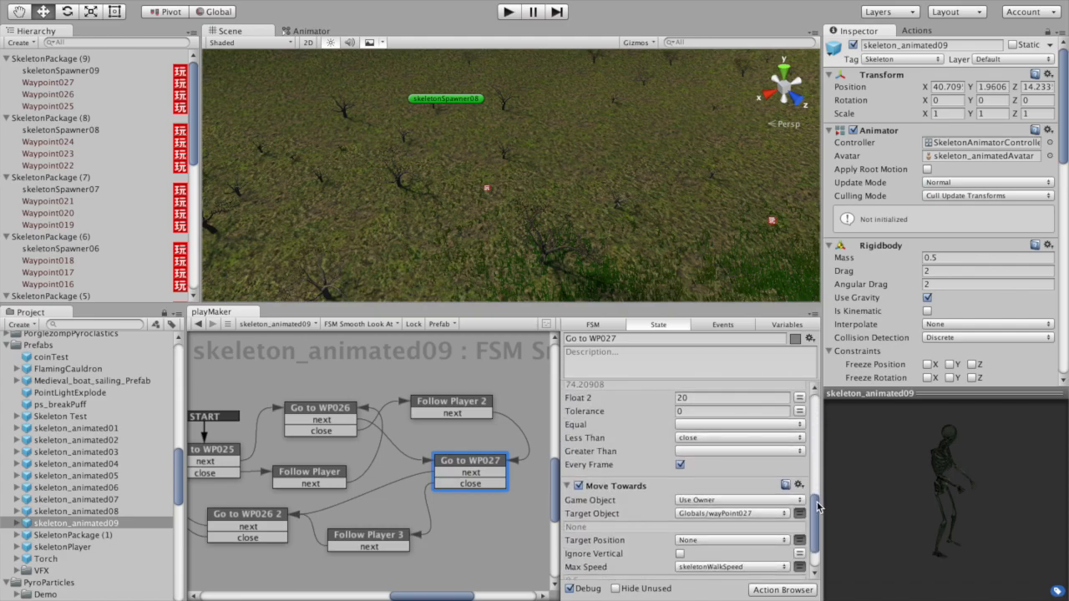
click(279, 523)
drag(815, 424, 819, 535)
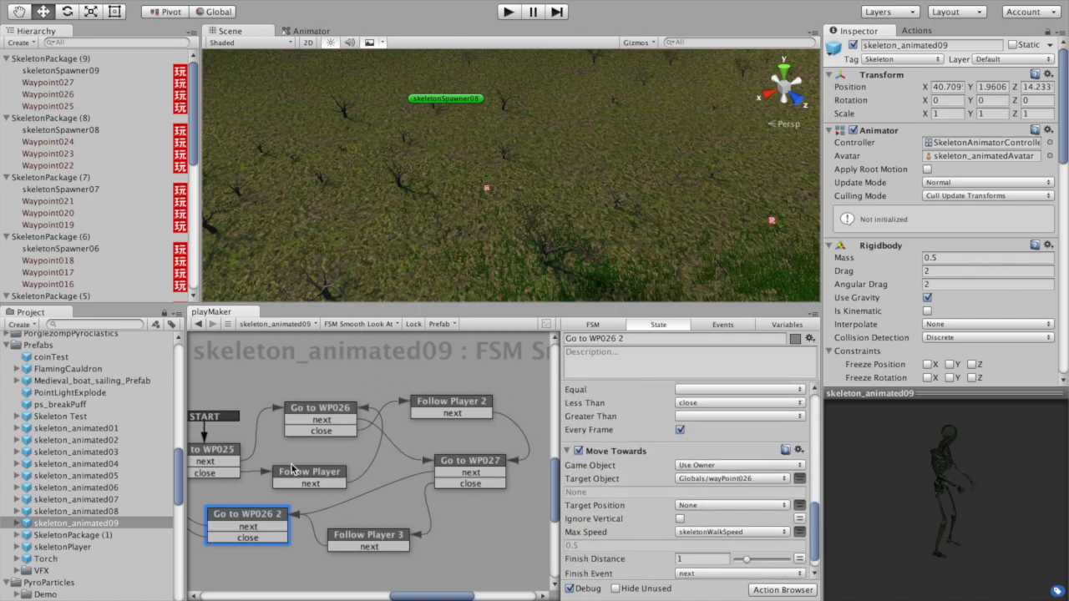
- Check the spawner and created-object references in both Spawn Skeleton states of skeleton_animated09's Skeleton Collisions FSM
click(361, 323)
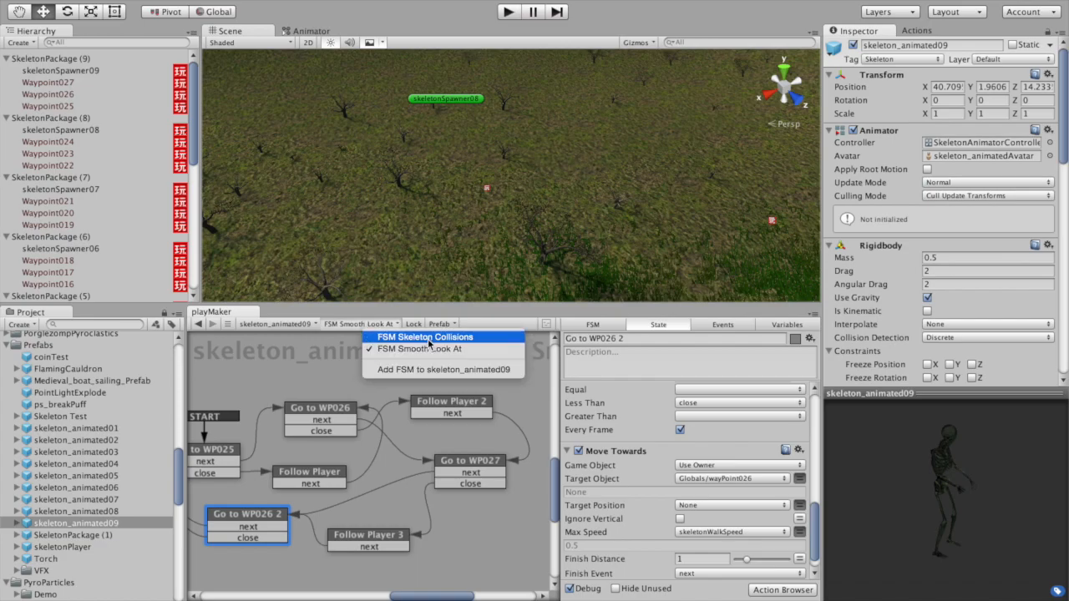
click(429, 338)
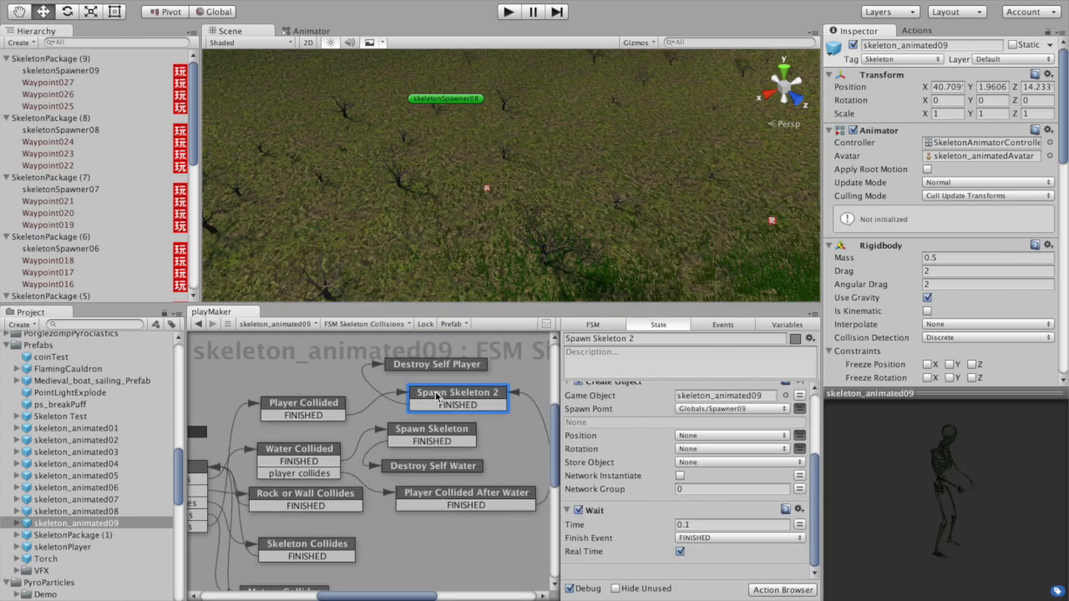
drag(816, 463, 818, 398)
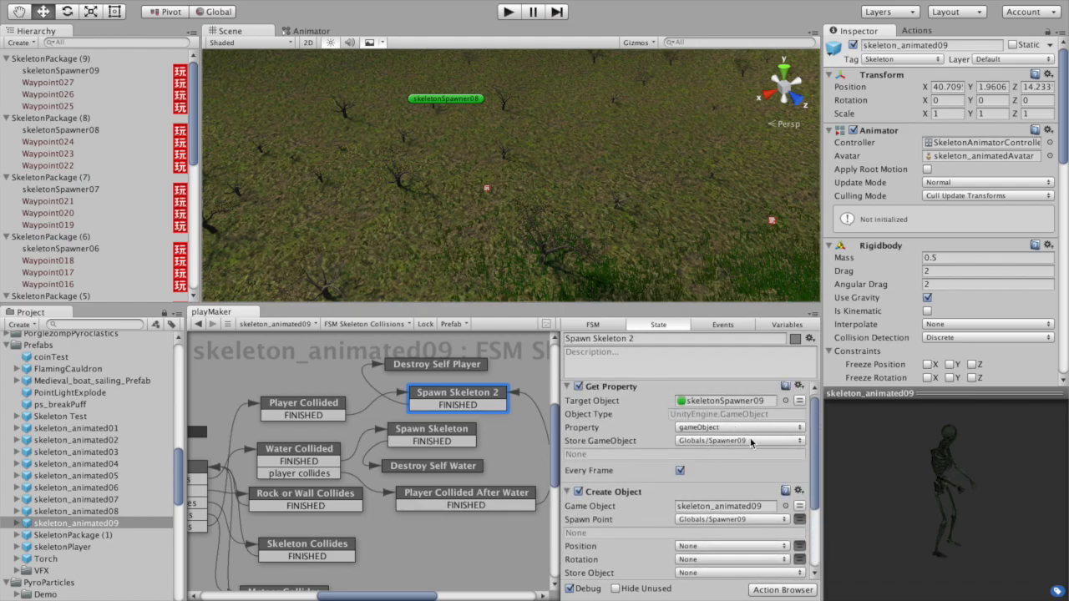
click(405, 434)
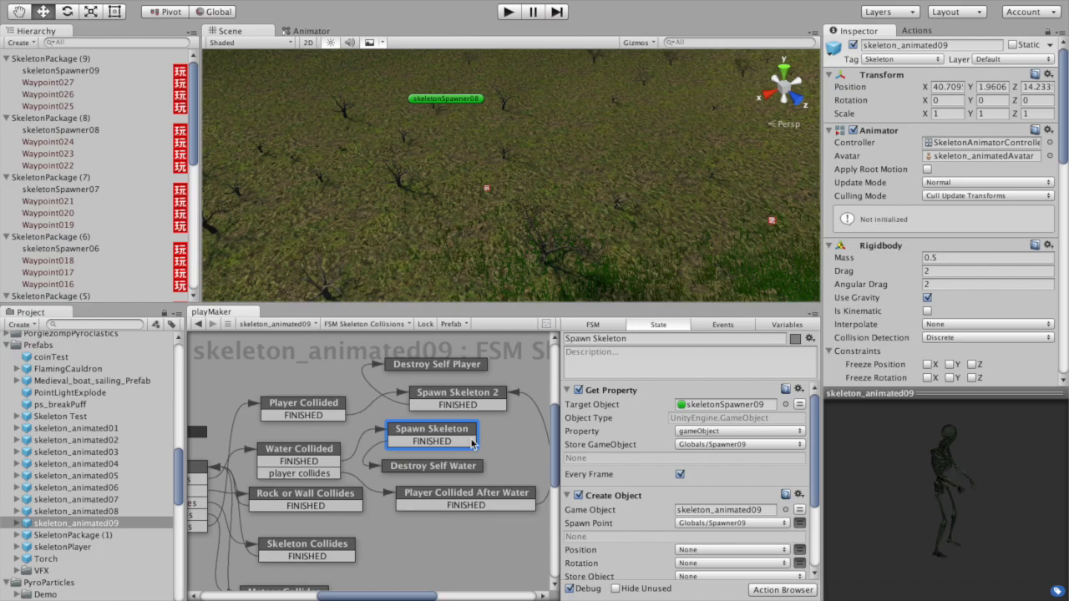
- Focus on SkeletonPackage (9) and move it along the X axis to about X -125.3
double_click(45, 59)
alt+drag(532, 111, 517, 234)
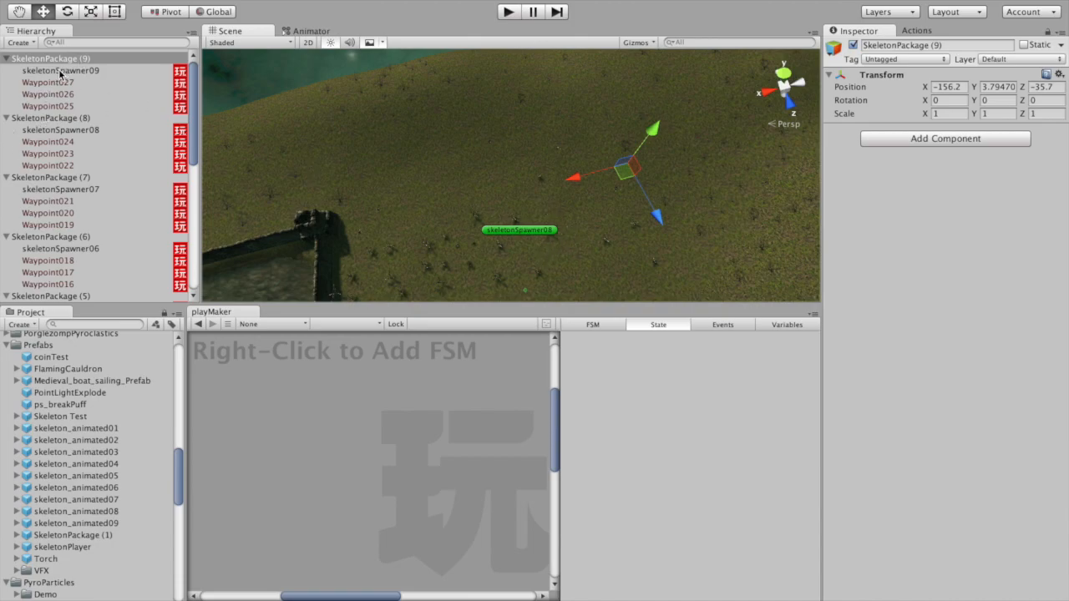
alt+drag(539, 248, 542, 200)
key(w)
drag(572, 132, 524, 150)
- Move SkeletonPackage (9) to about X -96.4, Z -29.8, placing its waypoints on the grass between the tower and the river
scroll(602, 234, up, 6)
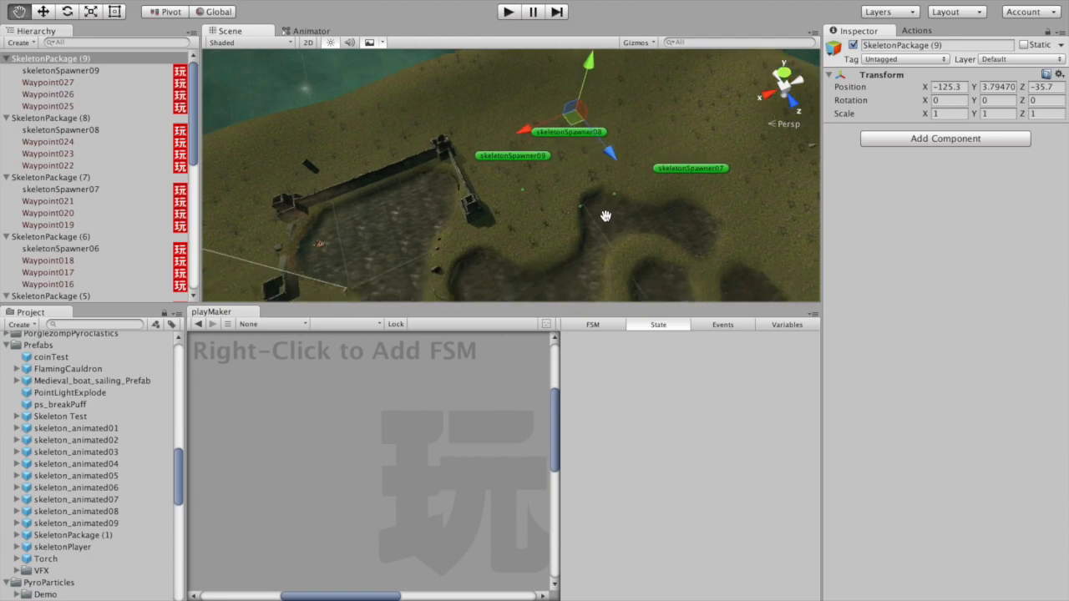
middle_drag(619, 247, 582, 210)
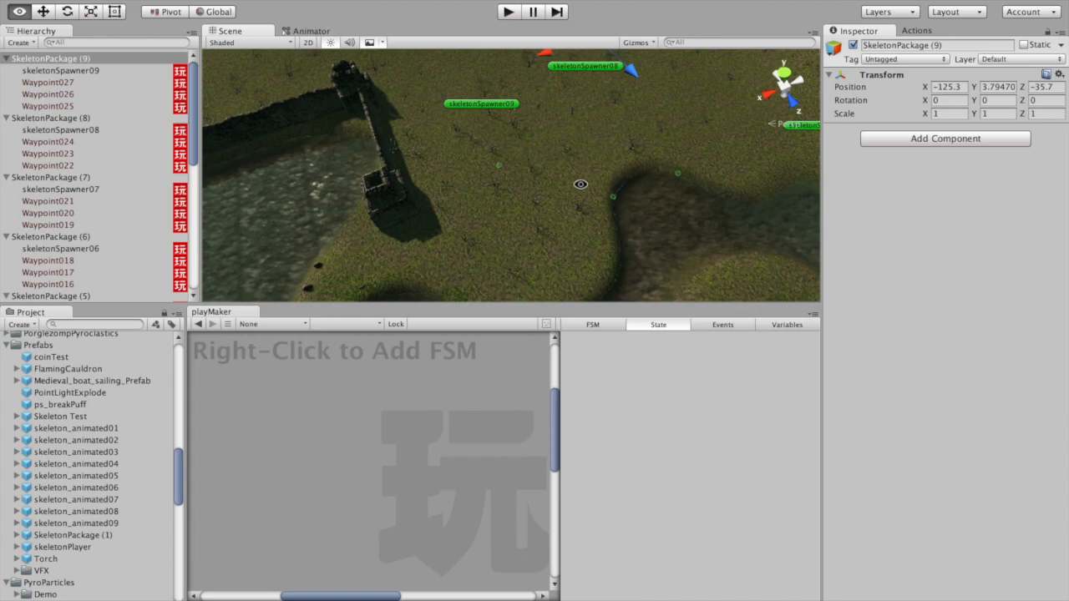
alt+drag(516, 174, 568, 219)
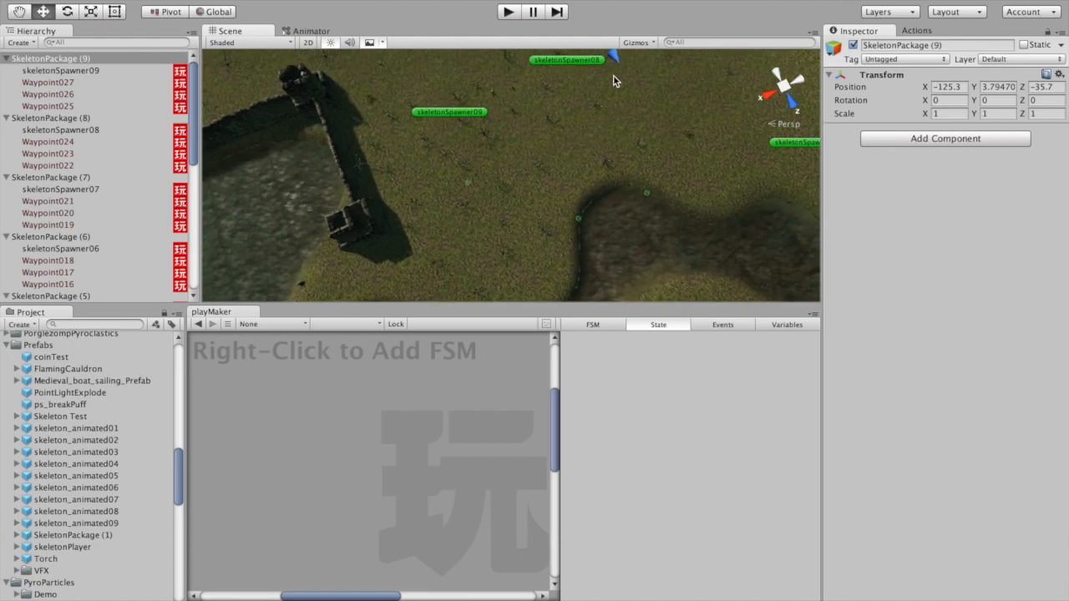
drag(615, 58, 632, 119)
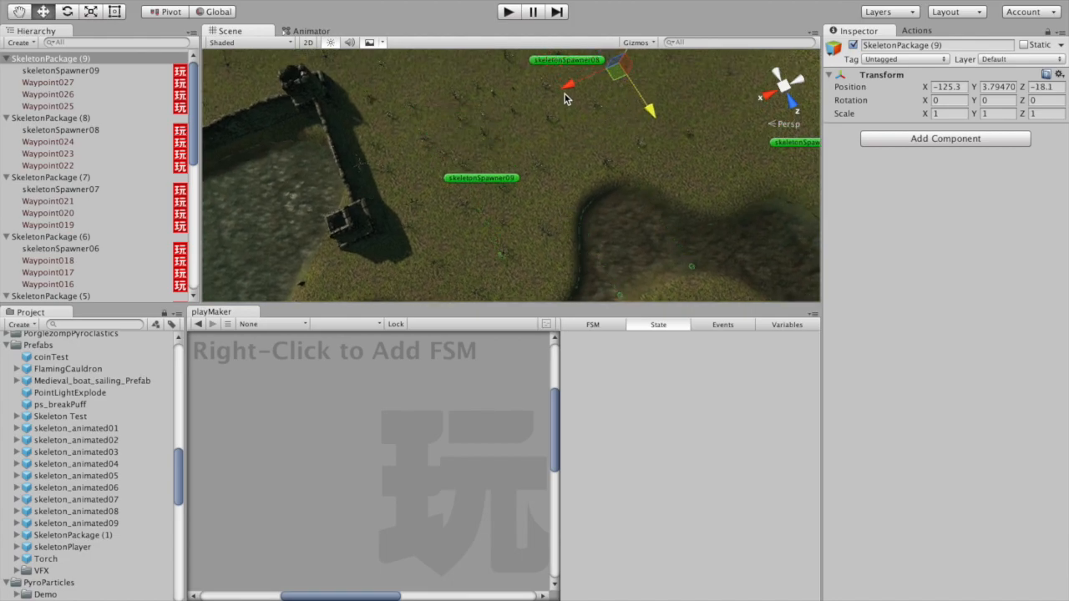
drag(529, 90, 455, 125)
drag(536, 305, 534, 418)
alt+drag(528, 337, 538, 216)
drag(489, 90, 449, 115)
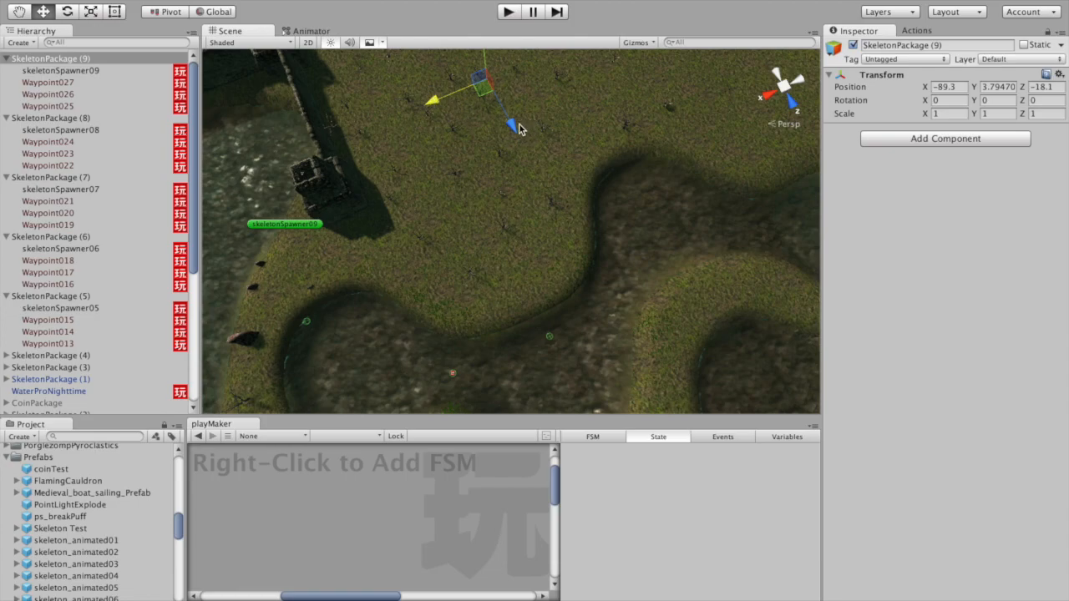
drag(511, 125, 508, 57)
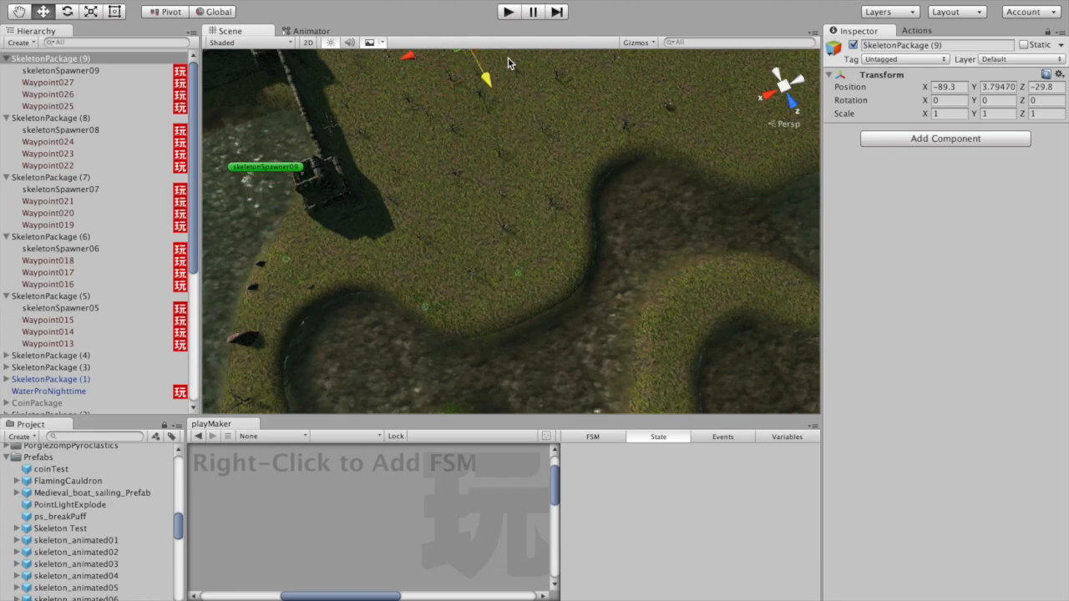
drag(408, 55, 453, 61)
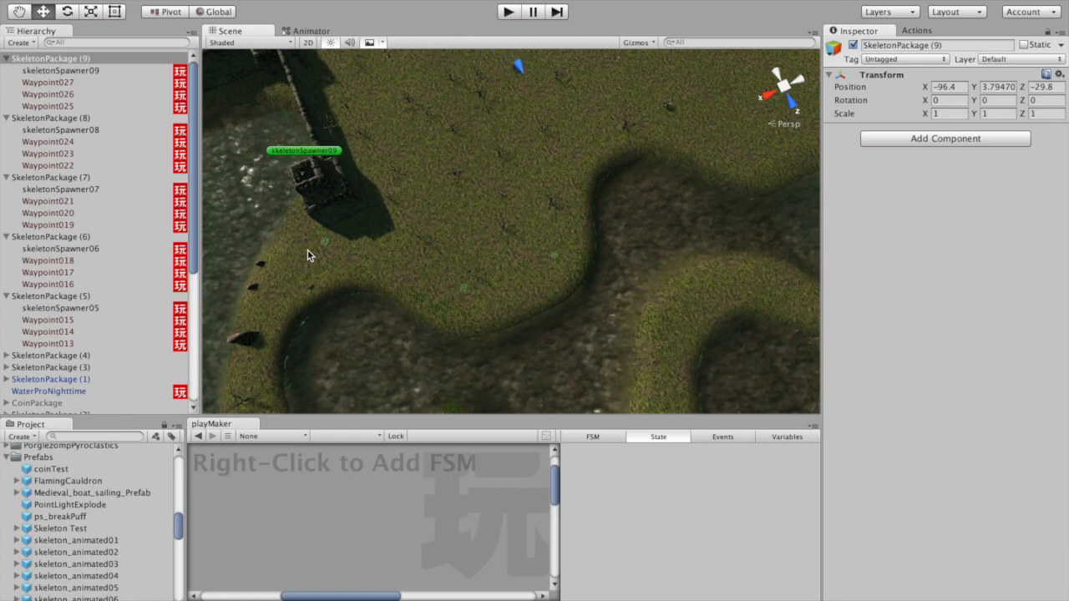
- Focus on Waypoint025 and raise it above the ground to about Y -0.215
double_click(50, 106)
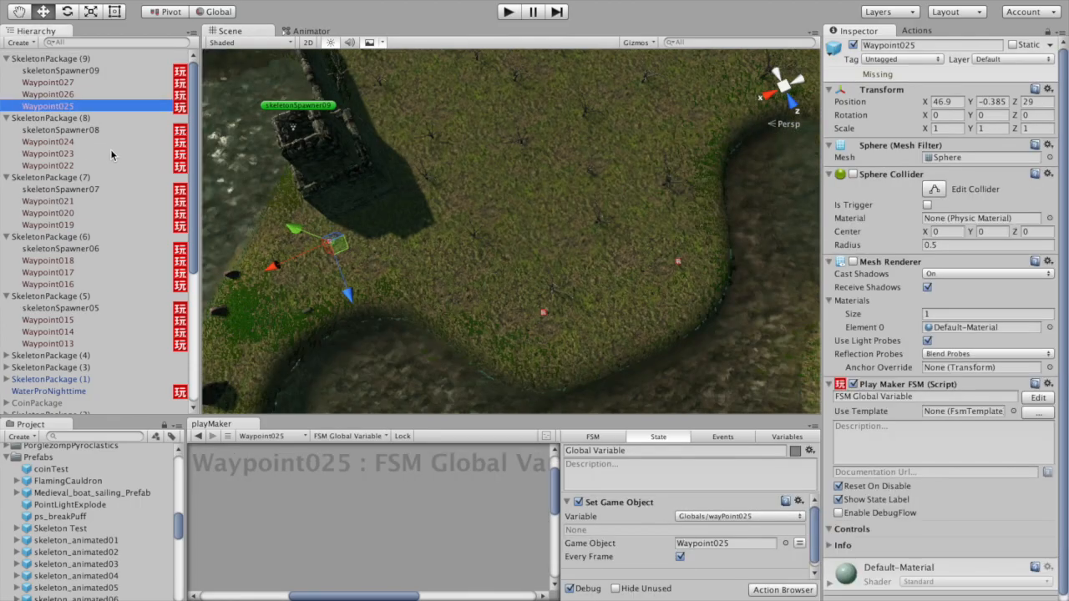
alt+drag(417, 377, 424, 309)
alt+drag(444, 98, 501, 313)
drag(440, 170, 436, 149)
alt+drag(409, 288, 492, 305)
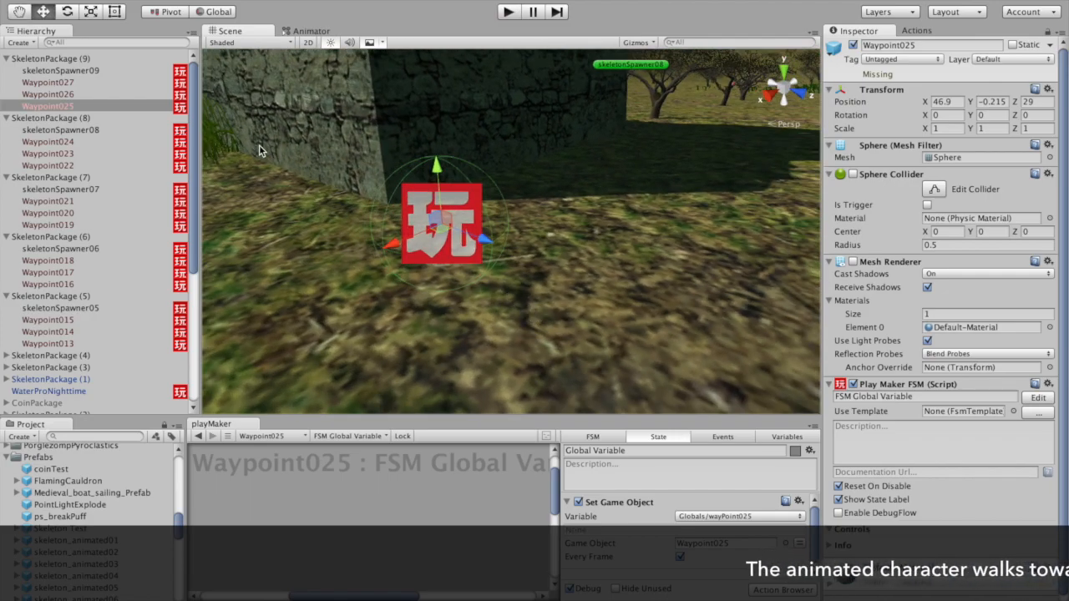
- Inspect the ground placement of Waypoint026 and Waypoint027 from close range
double_click(47, 94)
alt+drag(536, 284, 511, 184)
alt+drag(612, 277, 376, 217)
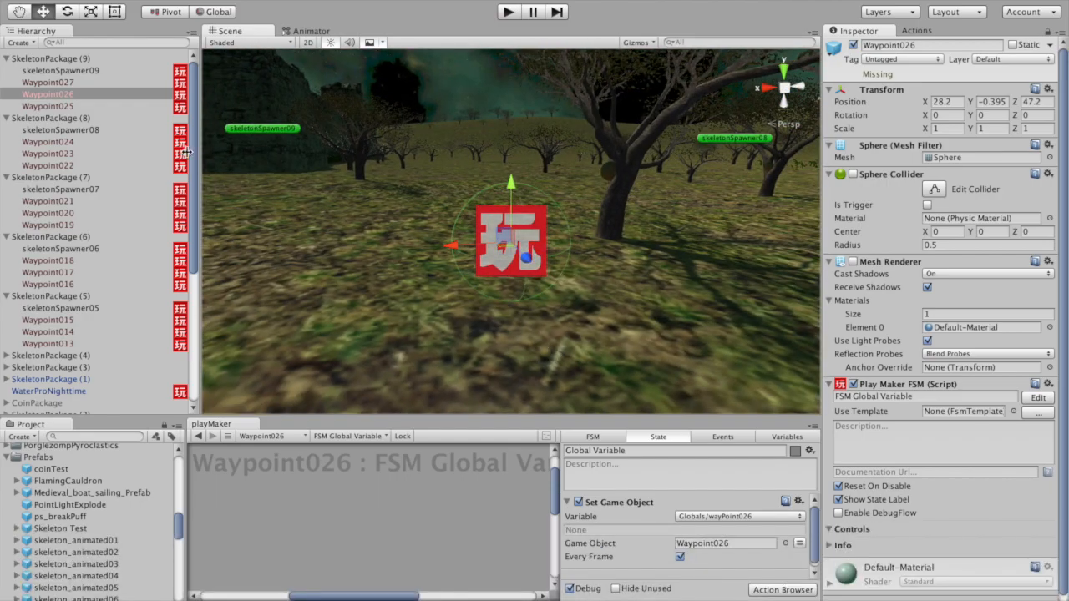
double_click(40, 83)
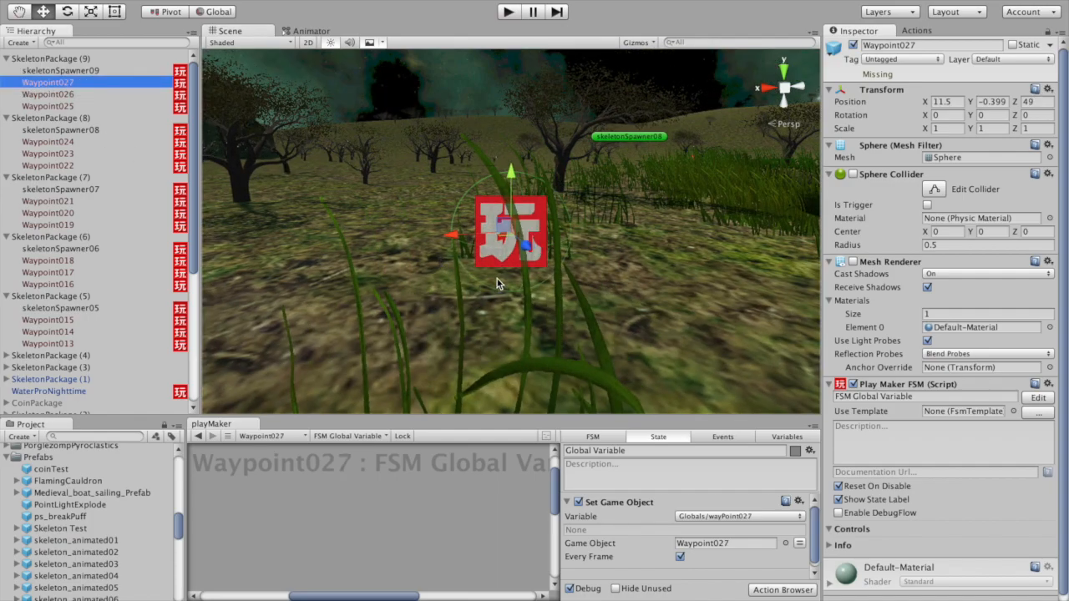
alt+drag(497, 279, 213, 273)
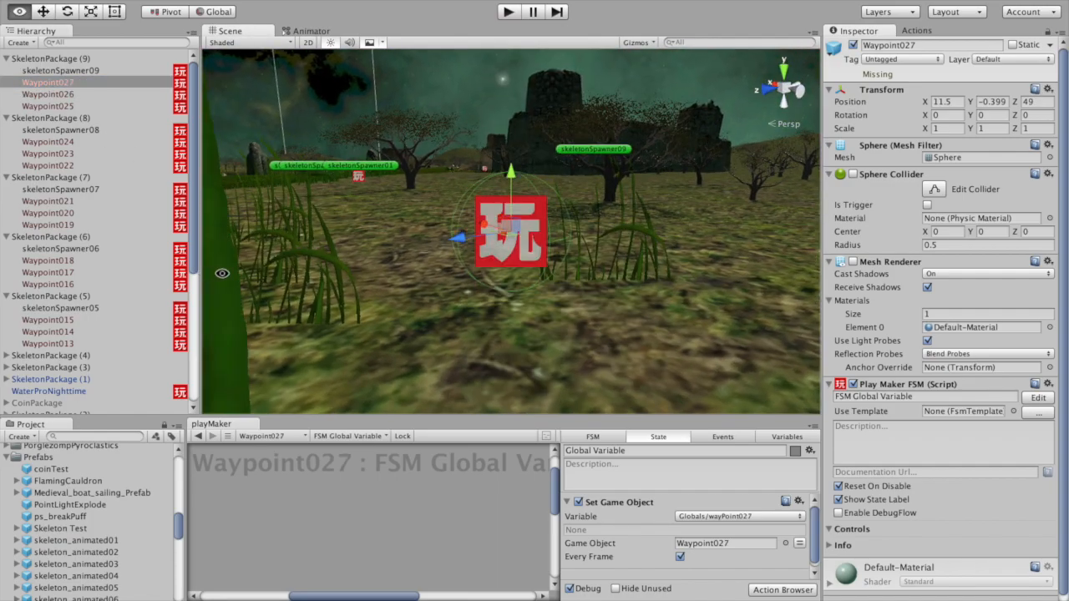
- Lower Waypoint027 to about Y -0.446 so it sits closer to the ground
alt+drag(539, 286, 510, 179)
alt+drag(450, 265, 406, 234)
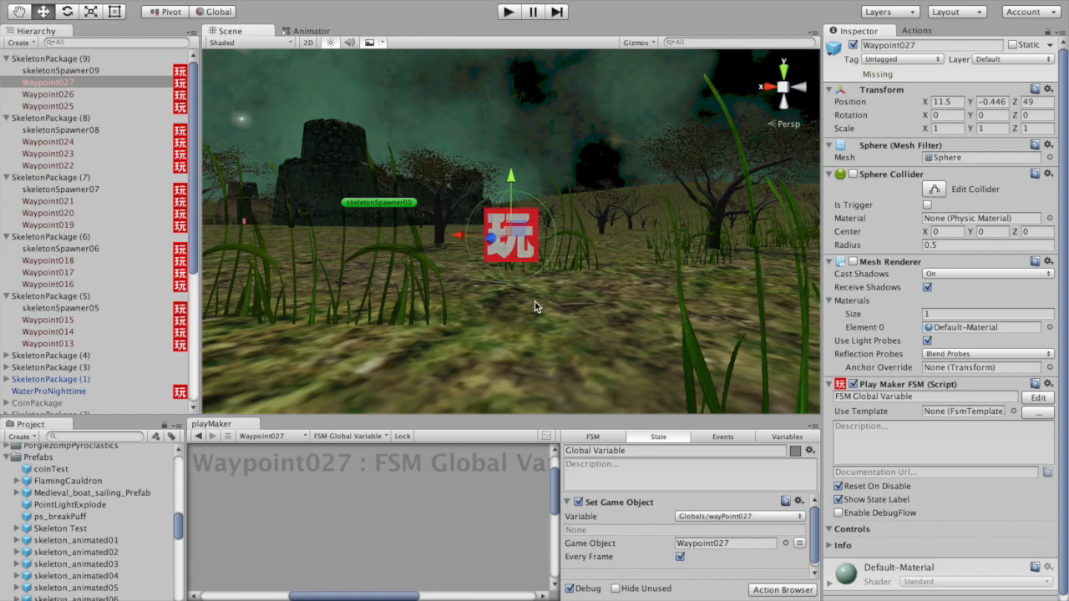
double_click(46, 83)
alt+drag(485, 311, 388, 304)
- Focus on Waypoint026 and raise it above the ground to about Y -0.336
double_click(63, 95)
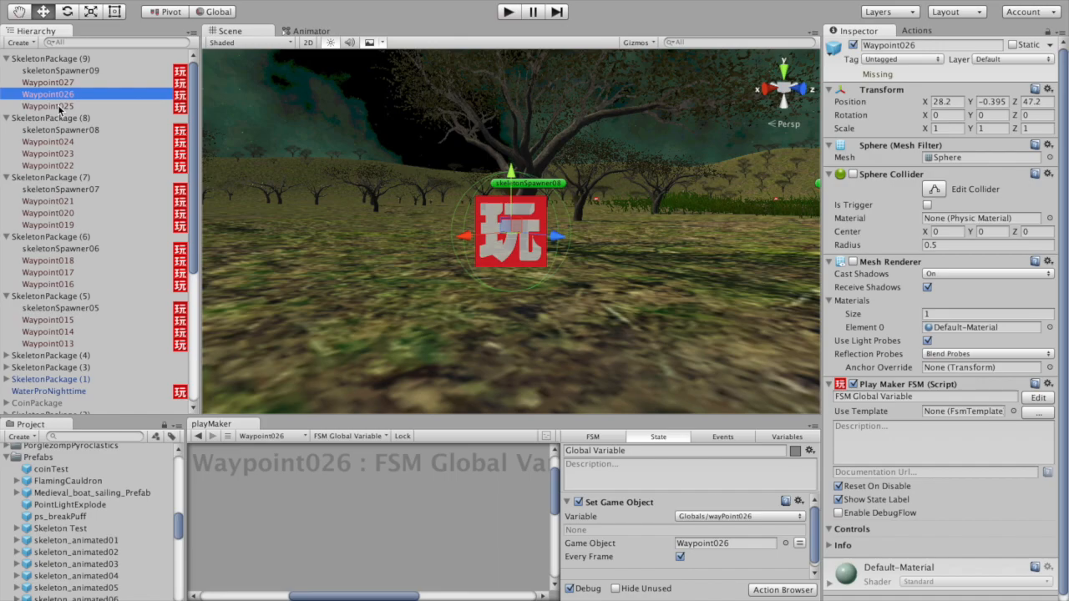
alt+drag(361, 208, 511, 276)
drag(512, 177, 436, 267)
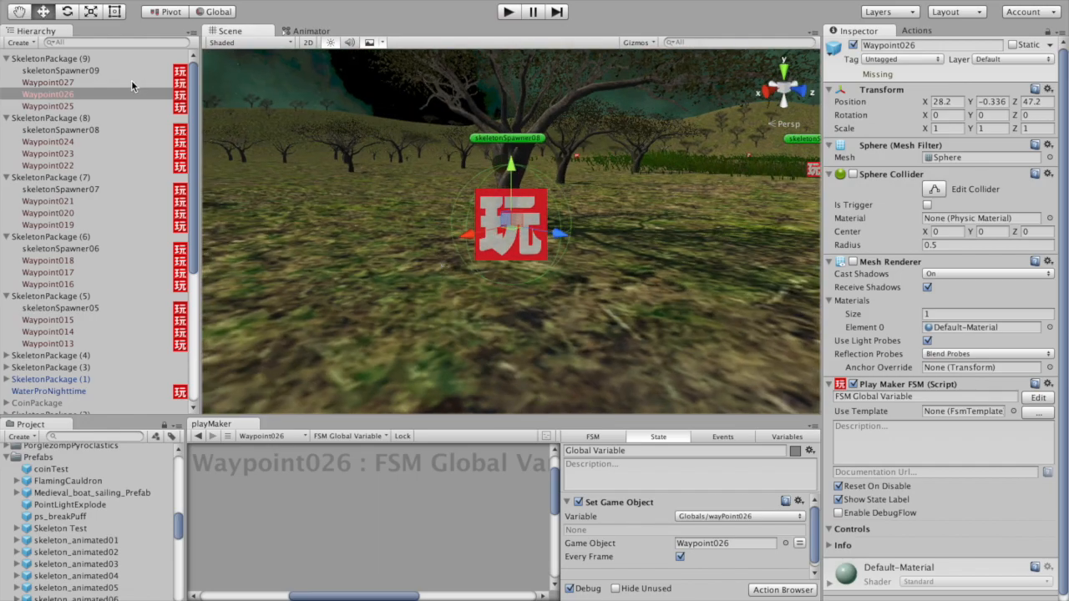
- Move skeletonSpawner09 off the castle wall to about X 50.7, Z 26.9, onto the grass beside the tower
double_click(69, 72)
alt+drag(549, 254, 275, 126)
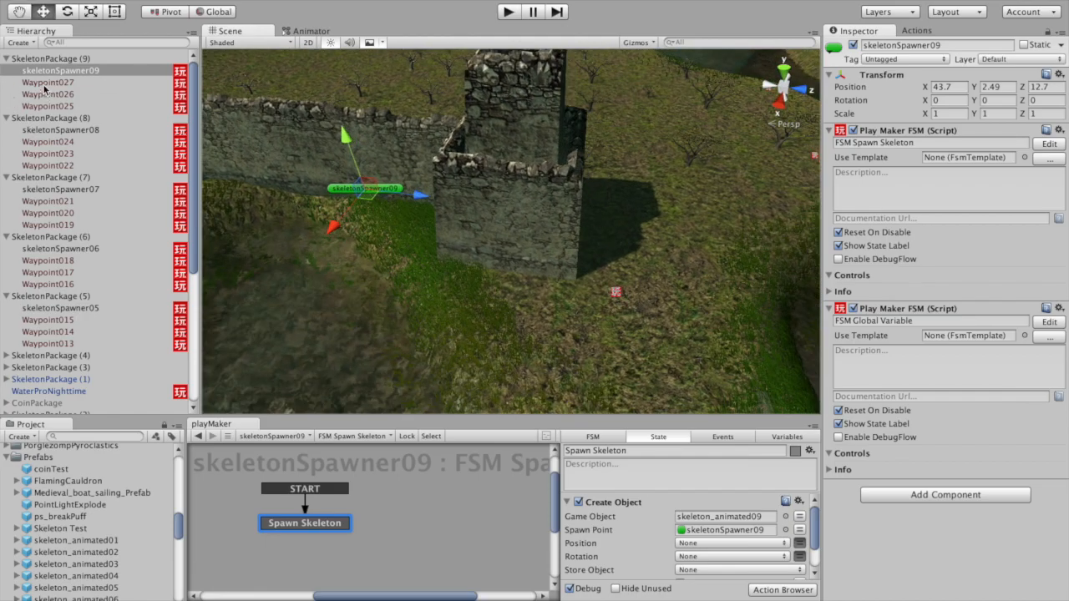
double_click(52, 59)
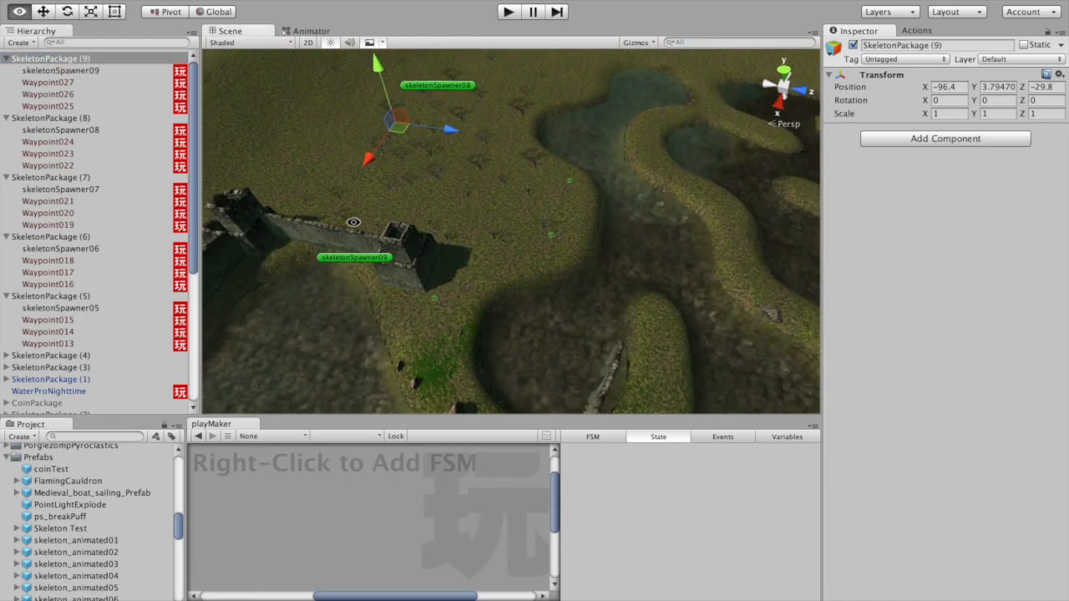
alt+drag(280, 270, 306, 279)
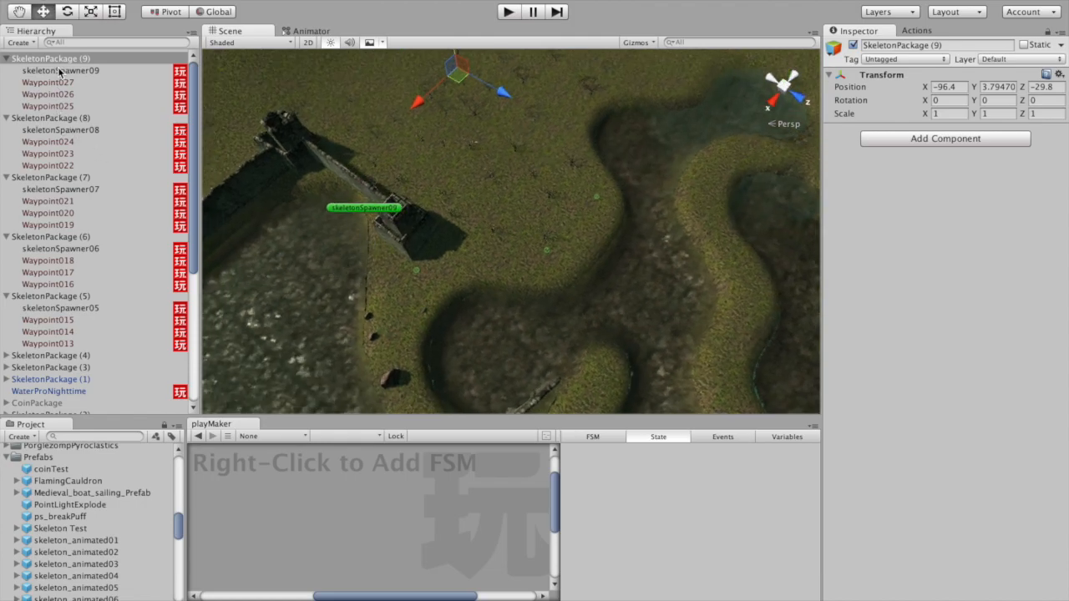
click(60, 71)
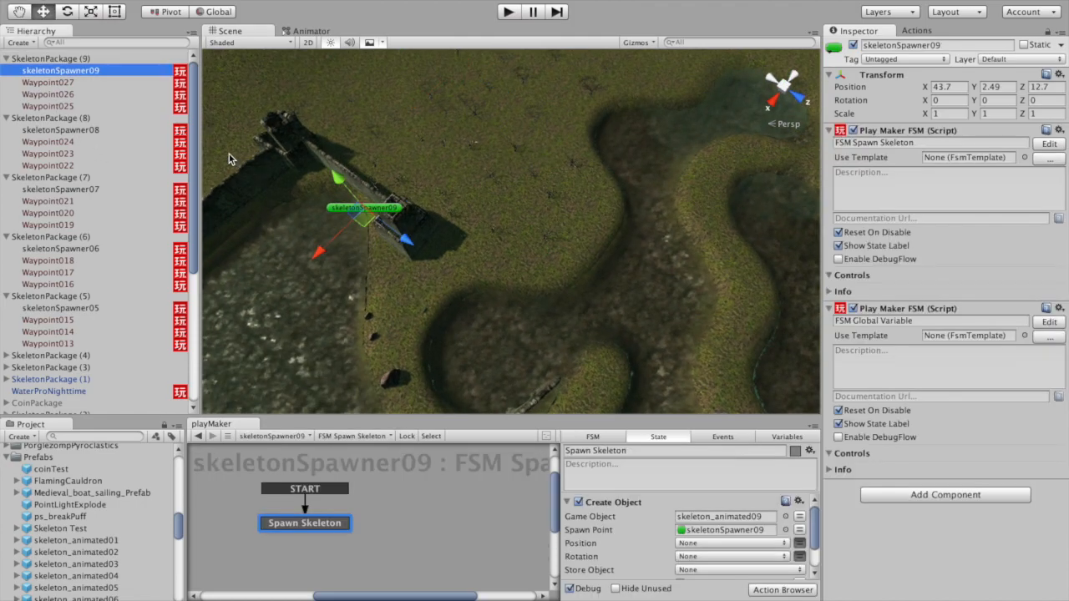
click(59, 107)
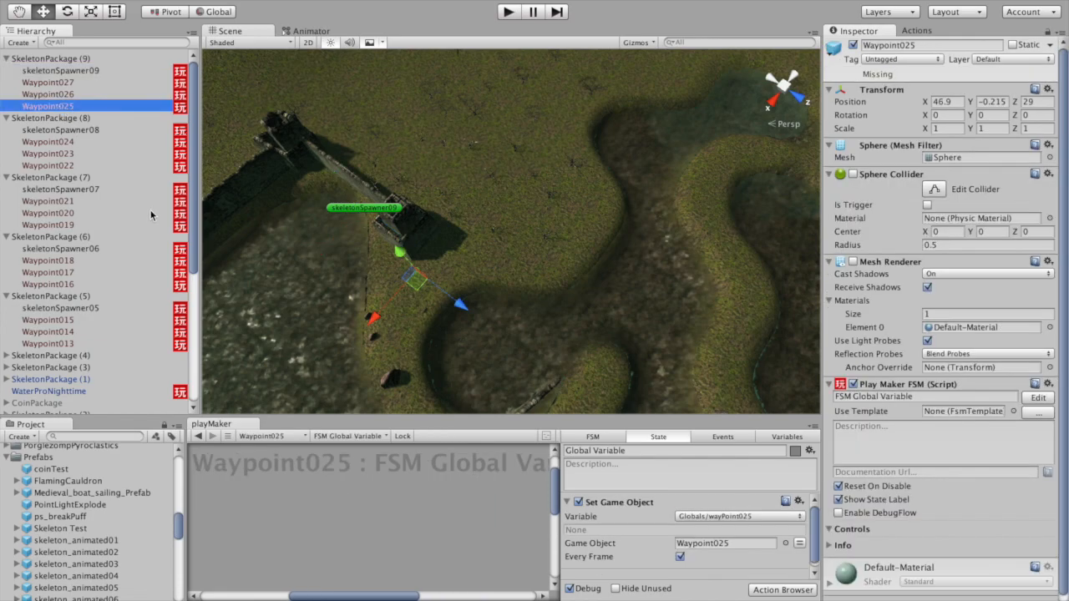
click(55, 71)
drag(409, 244, 456, 285)
drag(378, 291, 433, 135)
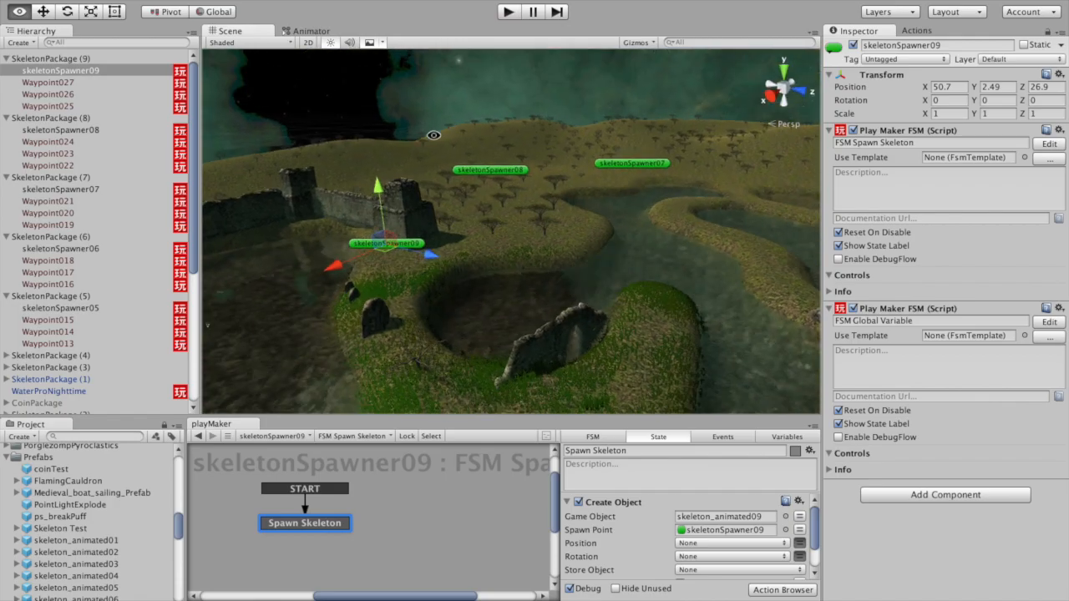
- Focus on skeletonSpawner09 and lower it close to the ground at about Y 0.47
double_click(77, 71)
alt+drag(566, 312, 568, 227)
scroll(568, 255, up, 10)
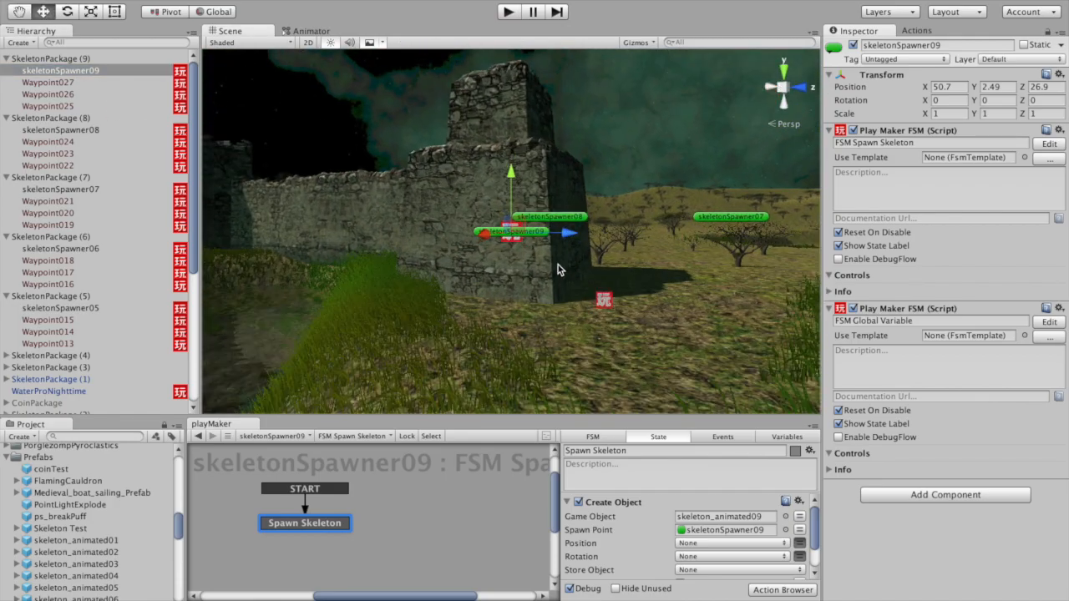
alt+drag(559, 271, 525, 363)
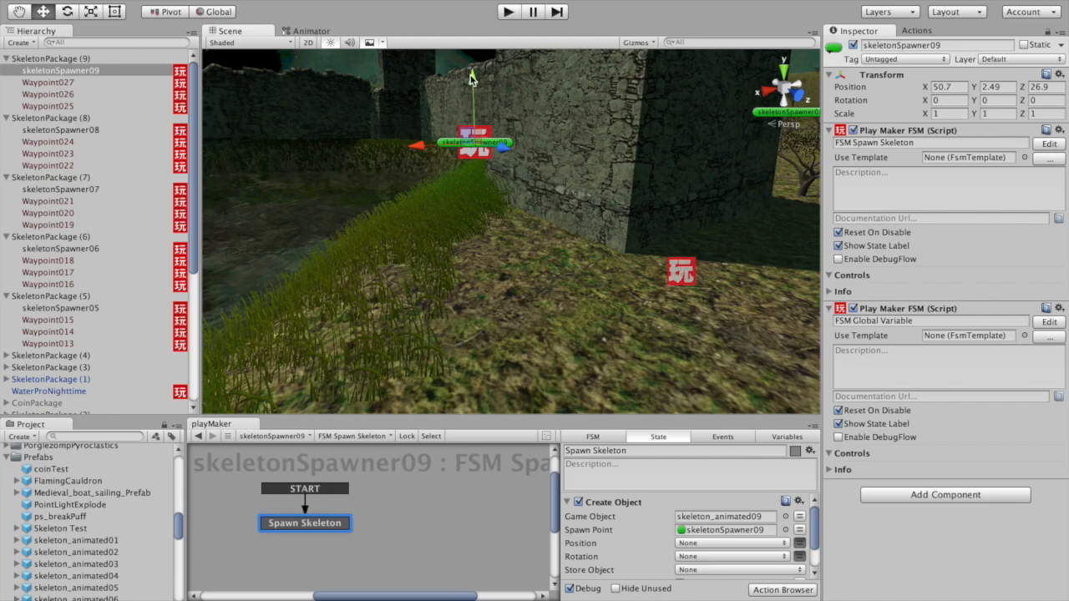
drag(471, 107, 475, 156)
alt+drag(578, 279, 489, 226)
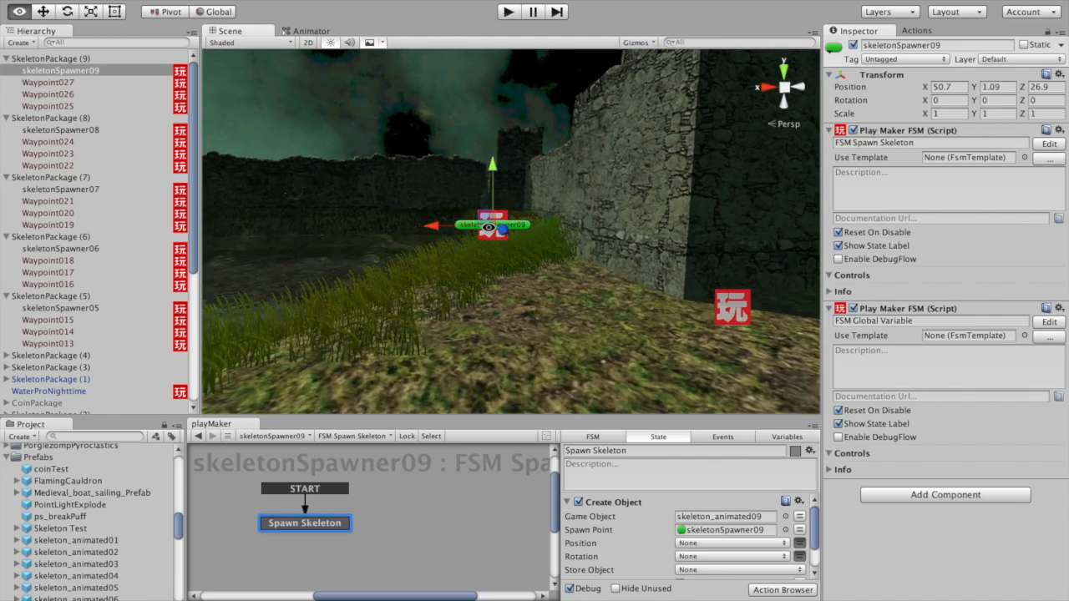
drag(493, 164, 492, 181)
- Move Waypoint025 farther along the Z axis, away from skeletonSpawner09, and raise it slightly above the ground
alt+drag(570, 327, 485, 206)
alt+drag(558, 293, 579, 408)
middle_drag(602, 302, 506, 163)
alt+drag(522, 233, 584, 314)
middle_drag(584, 315, 572, 238)
alt+drag(572, 238, 575, 291)
scroll(575, 291, down, 8)
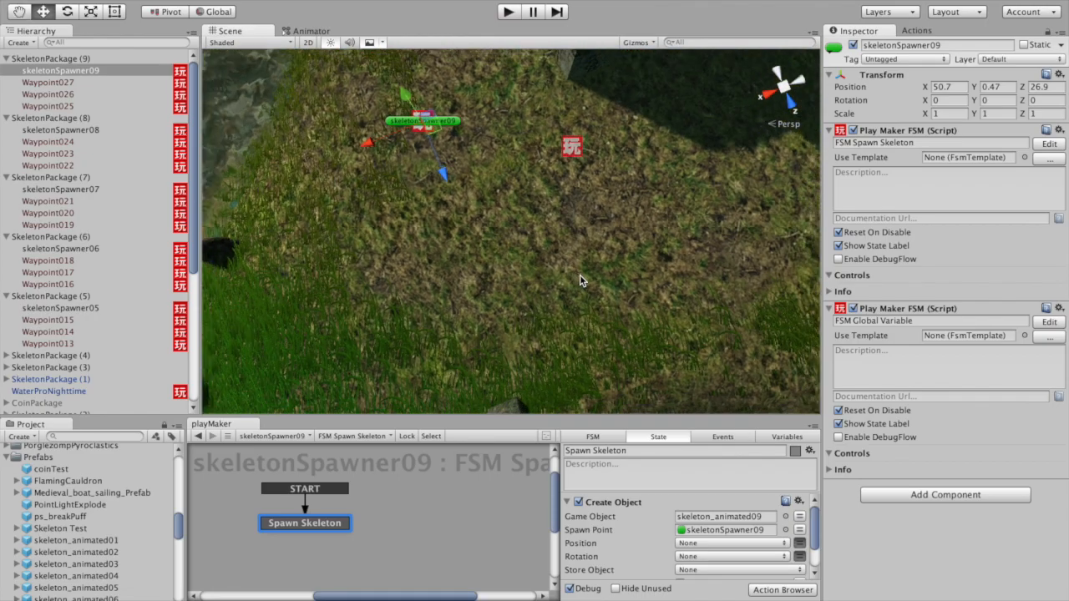
middle_drag(605, 284, 506, 260)
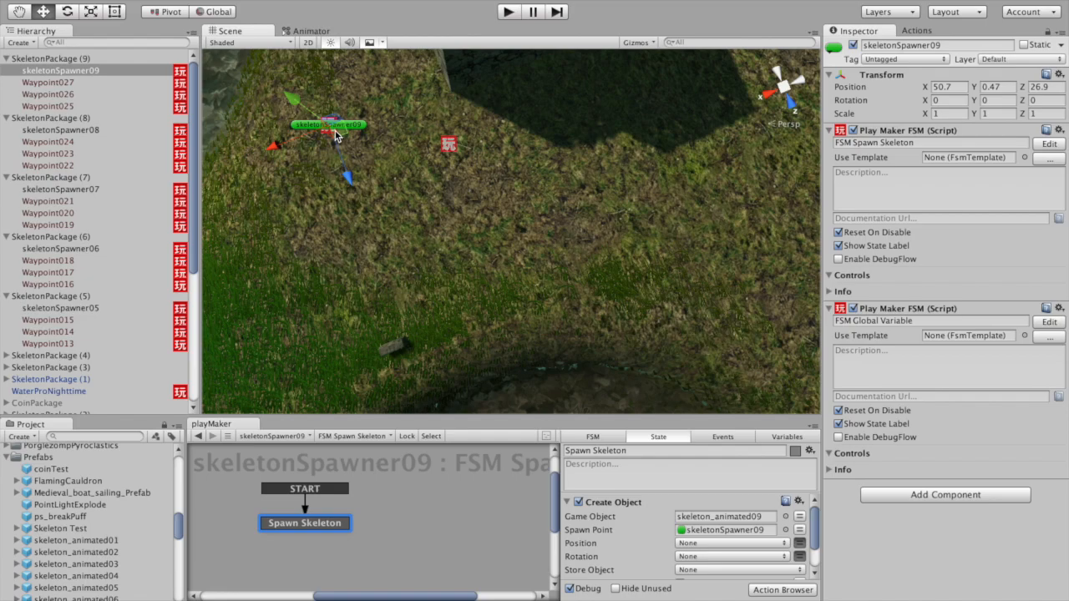
click(47, 106)
drag(455, 201, 499, 284)
drag(428, 259, 565, 57)
double_click(48, 106)
alt+drag(425, 238, 461, 147)
drag(511, 173, 509, 157)
alt+drag(362, 187, 438, 338)
- Inspect the placement of Waypoint026 and Waypoint027 and the path back to skeletonSpawner09 beside the tower
double_click(54, 93)
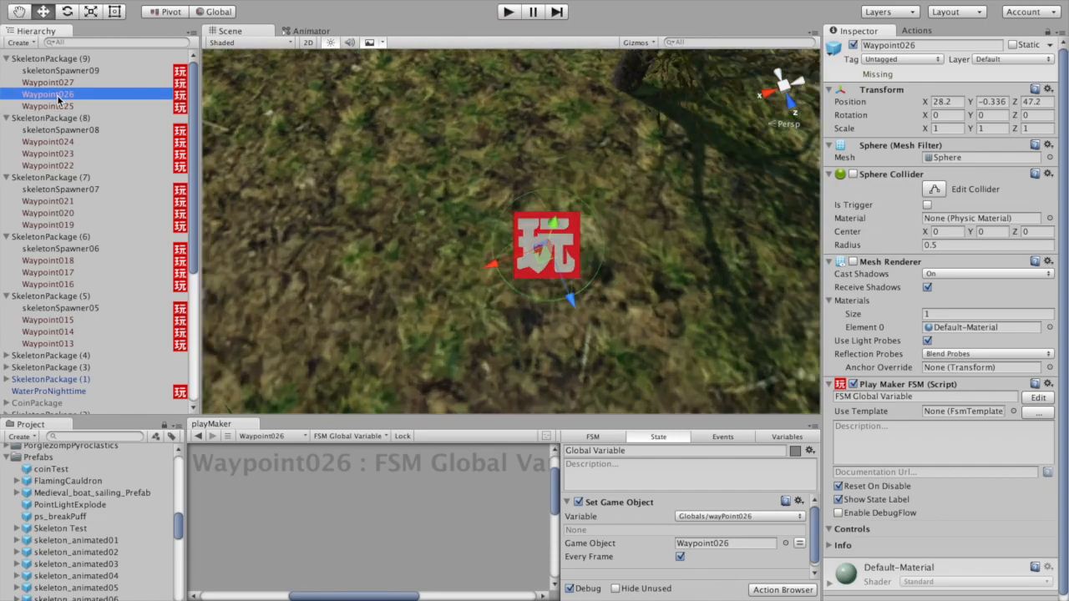
alt+scroll(392, 226, down, 8)
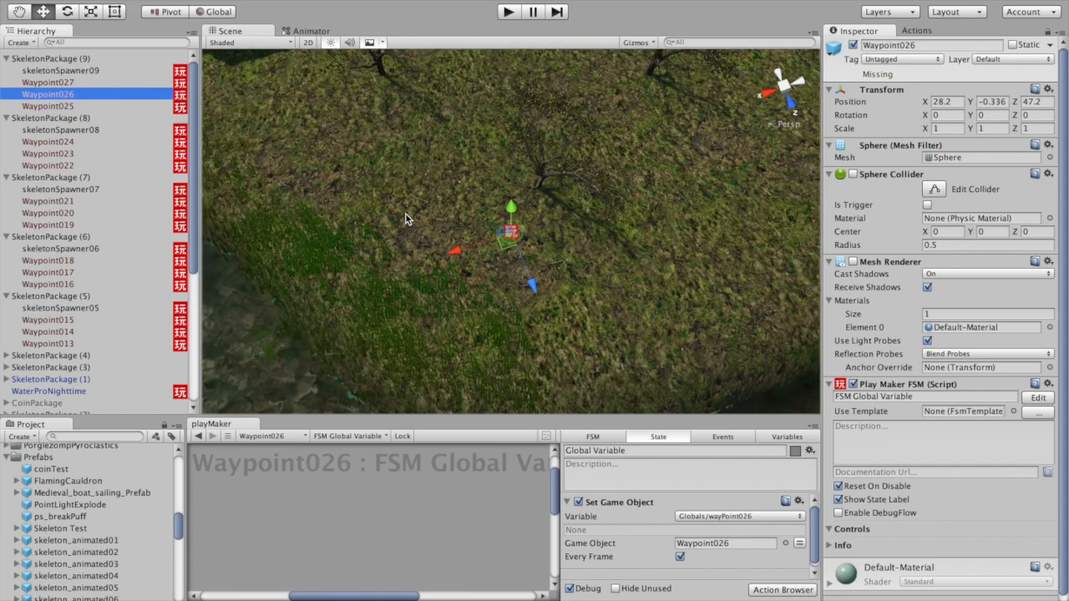
drag(392, 233, 564, 212)
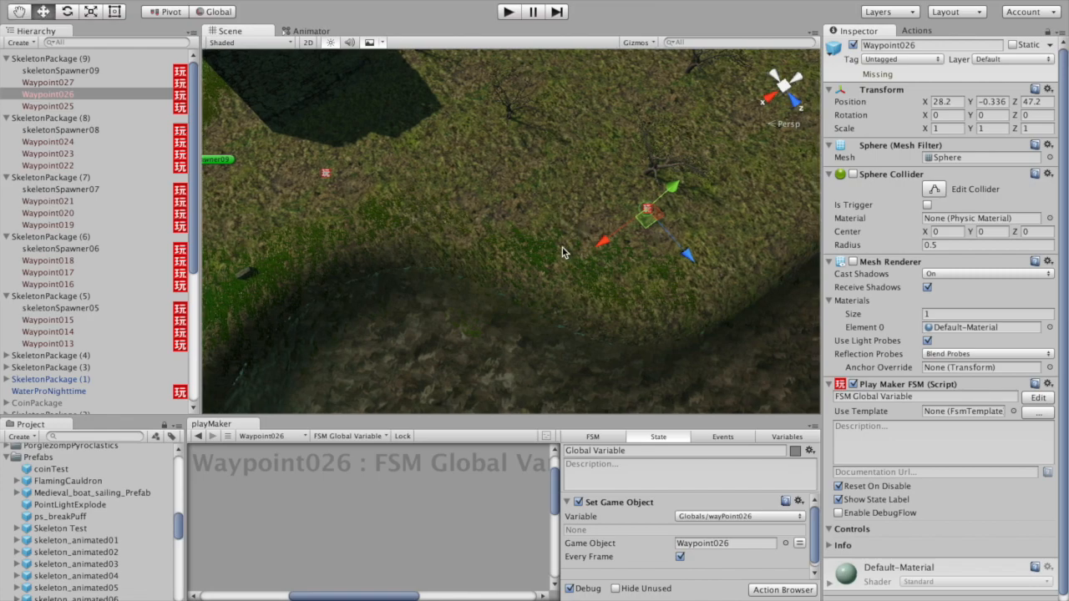
double_click(72, 82)
alt+drag(386, 174, 411, 125)
alt+drag(382, 267, 346, 263)
alt+drag(358, 217, 381, 196)
right_drag(331, 177, 493, 255)
drag(492, 255, 489, 282)
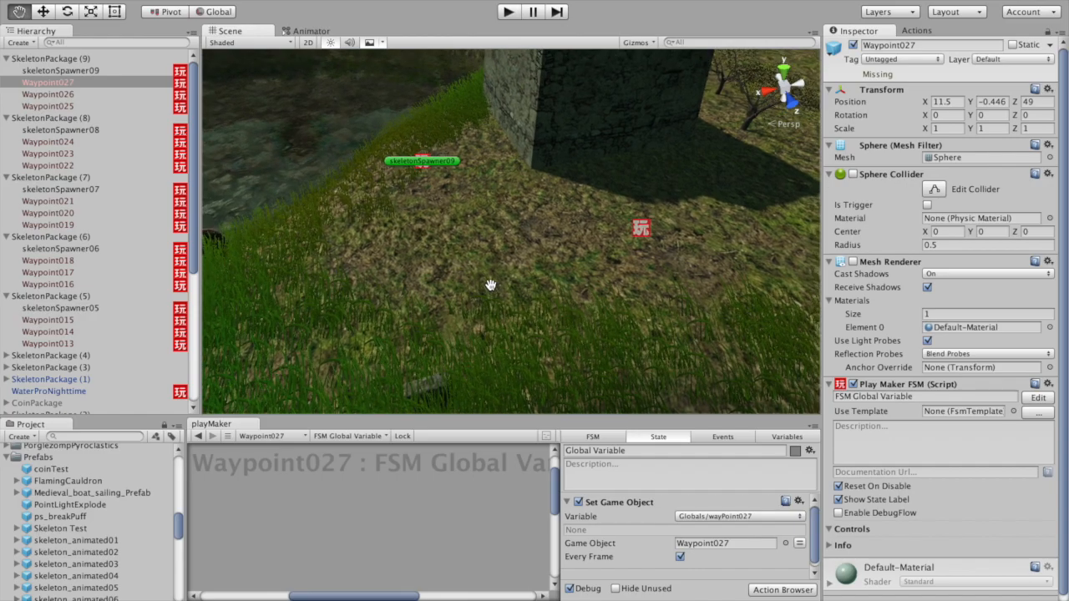
key(w)
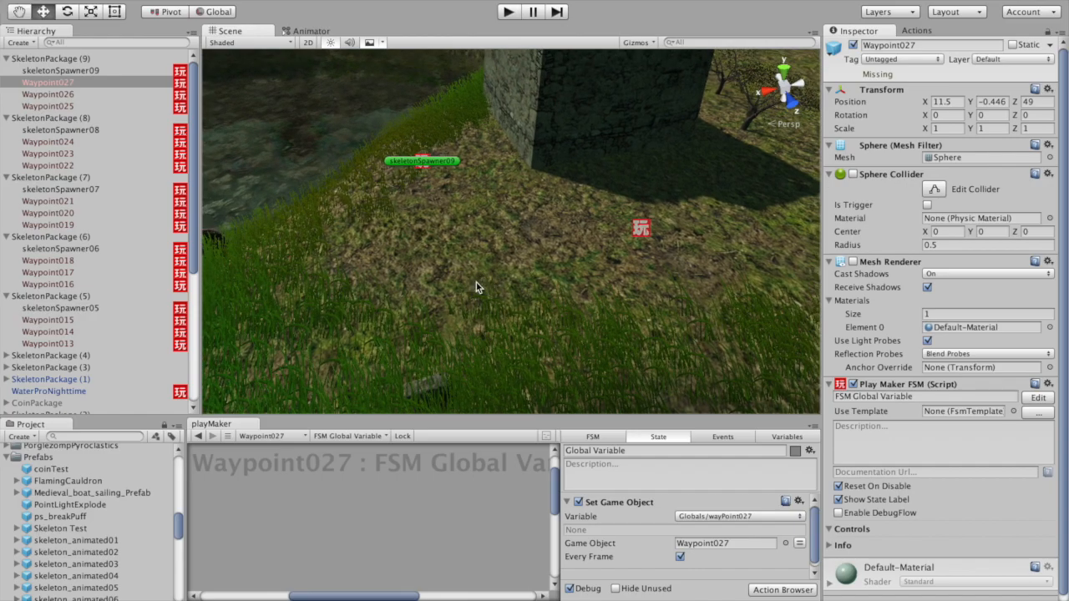
- Run the game and watch the skeleton spawned at skeletonSpawner09 from close range in the Scene view
key(ctrl+p)
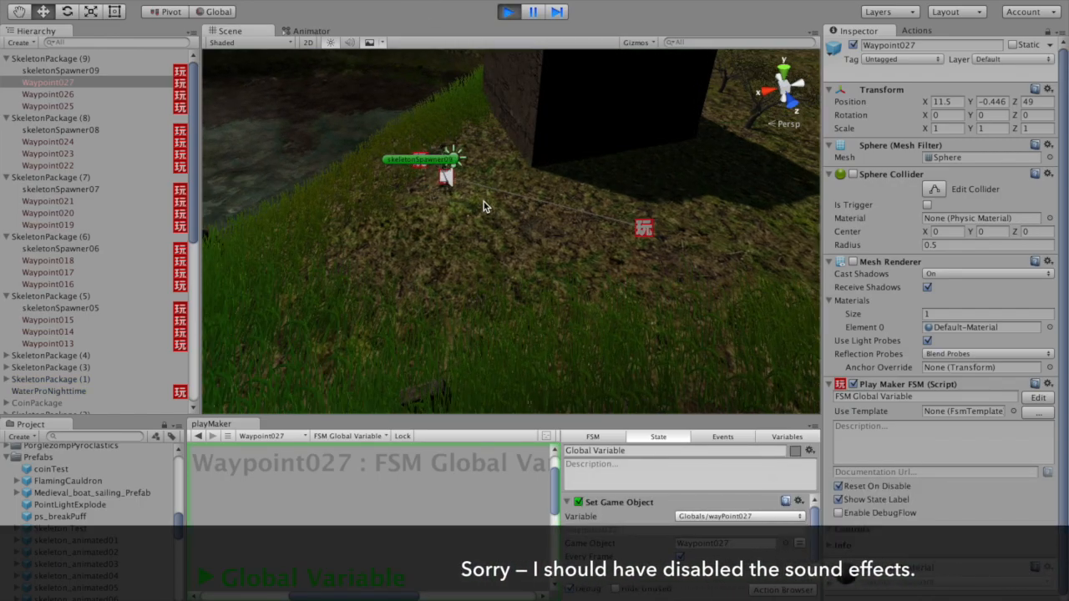
scroll(480, 205, up, 6)
middle_drag(498, 215, 412, 269)
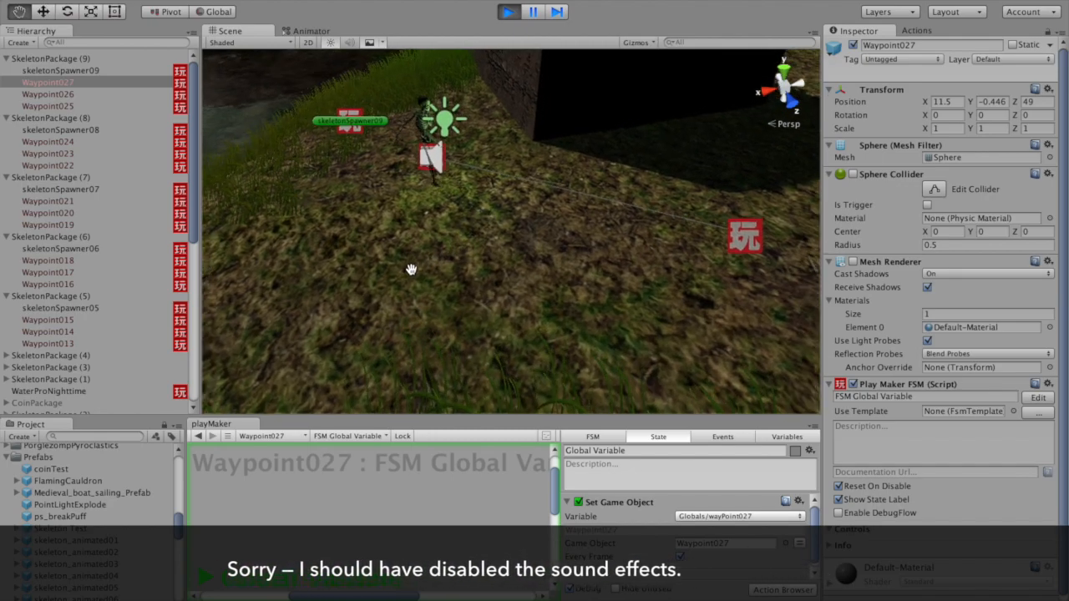
alt+drag(596, 301, 674, 387)
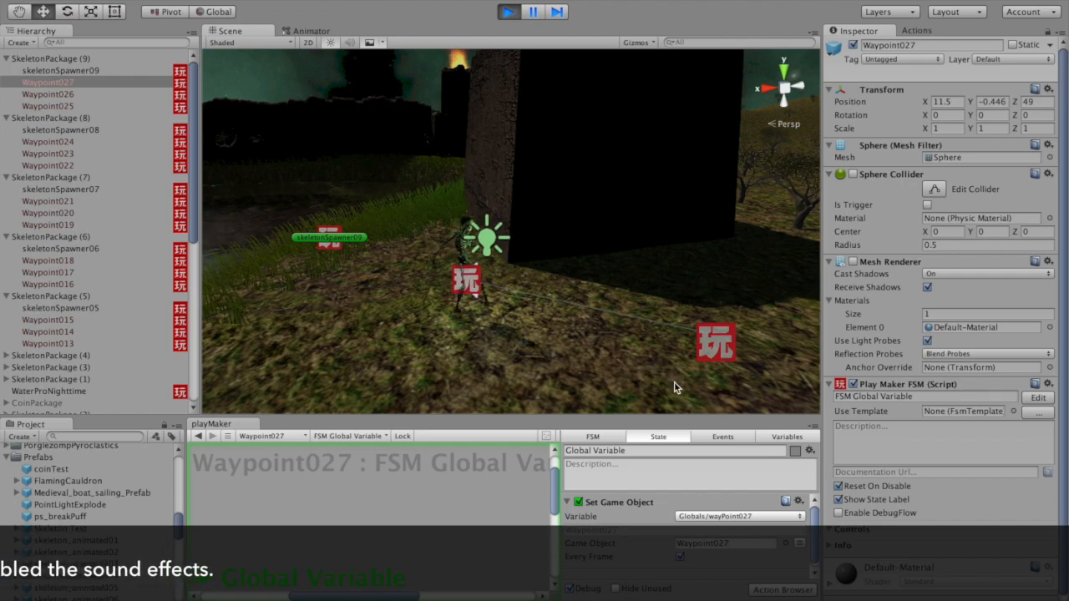
middle_drag(643, 319, 415, 227)
- Enlarge the PlayMaker editor and display the Smooth Look At FSM of skeleton_animated09(Clone)
drag(368, 418, 367, 344)
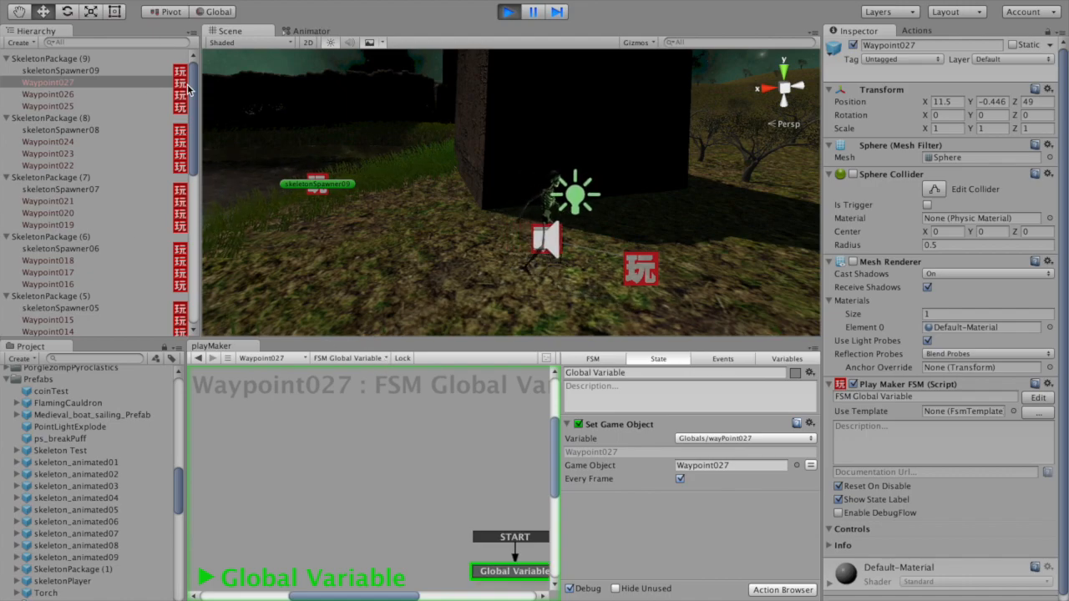
drag(189, 90, 181, 359)
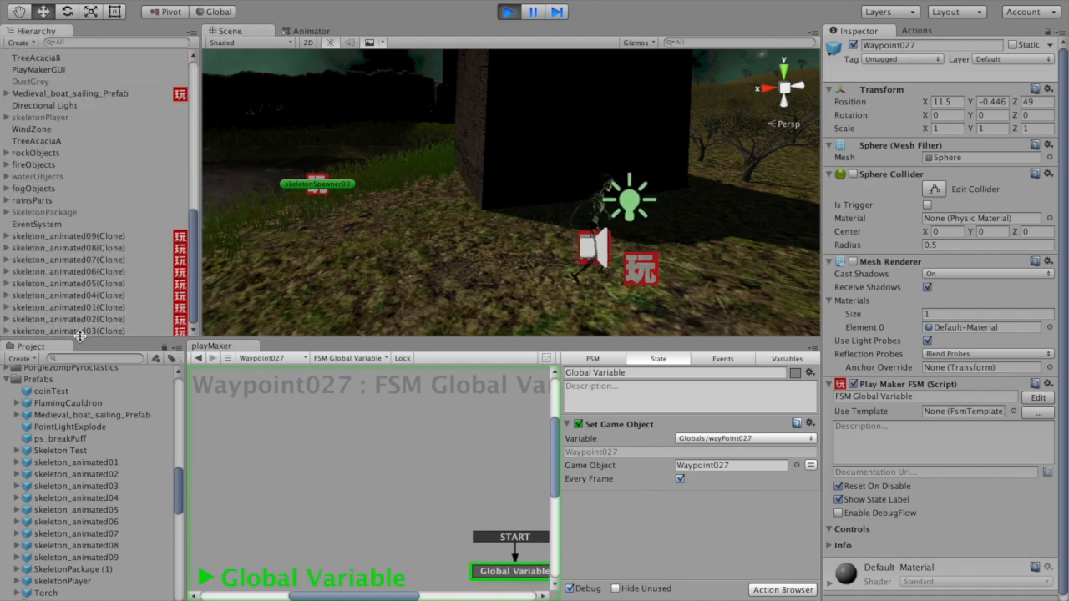
click(97, 237)
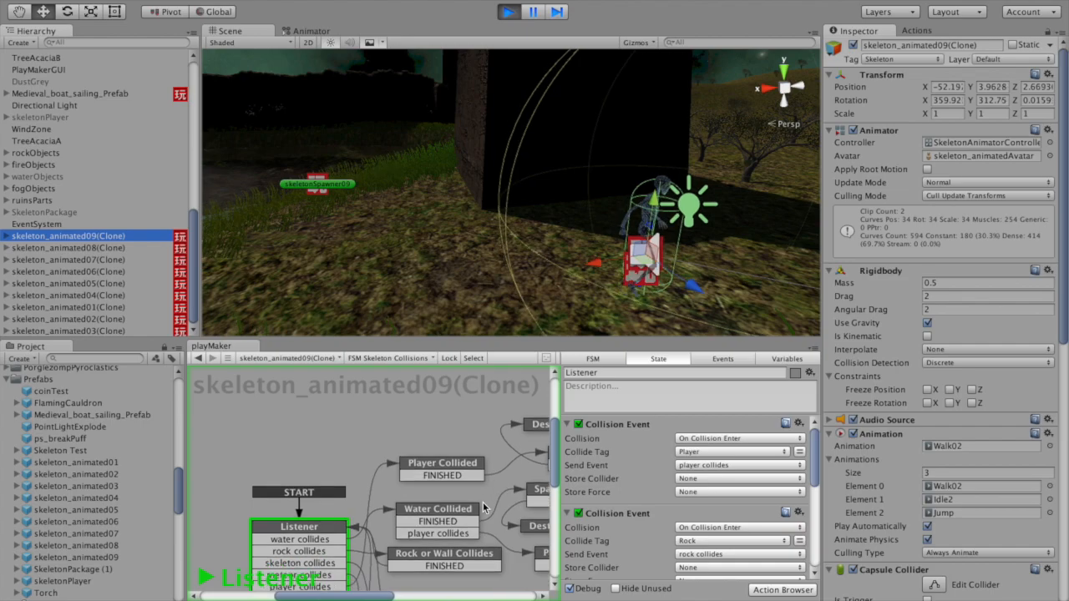
click(390, 357)
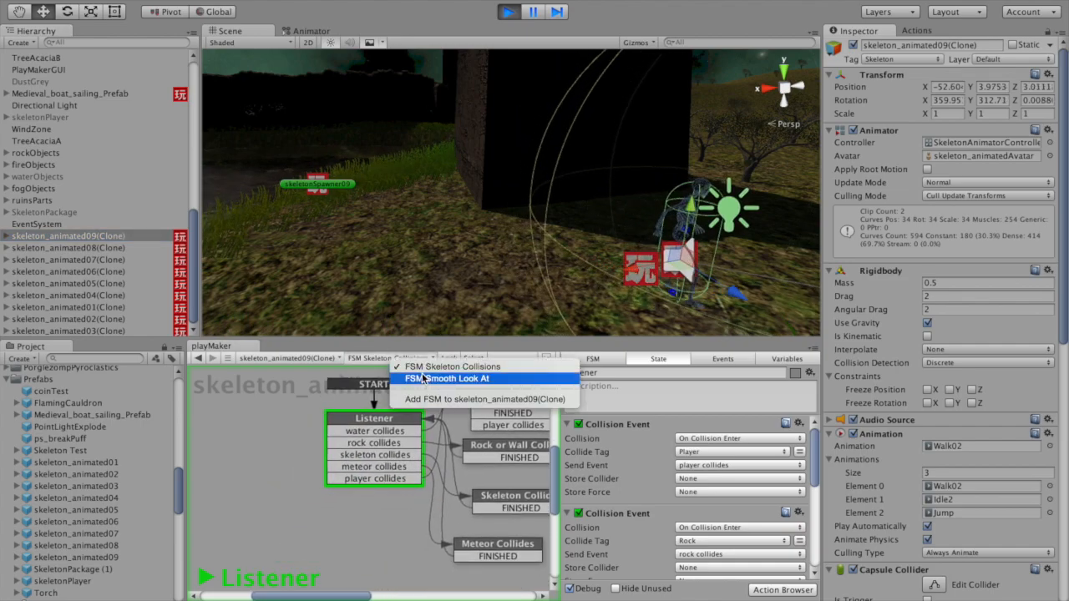
click(413, 373)
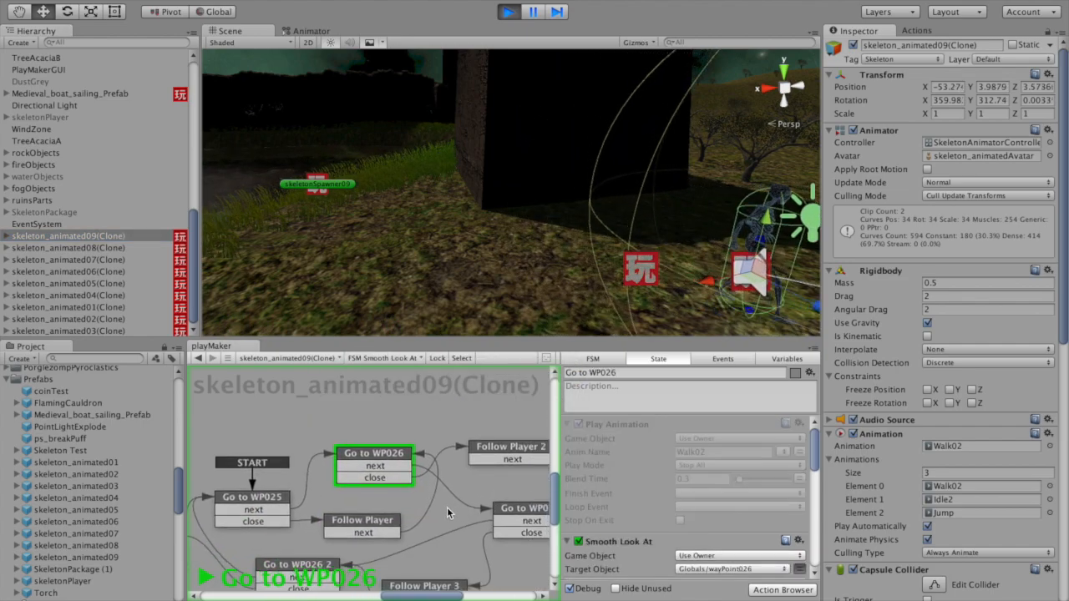
- Follow skeleton_animated09(Clone) on its way to Waypoint026 and check the active state in its Smooth Look At FSM
middle_drag(438, 243, 392, 243)
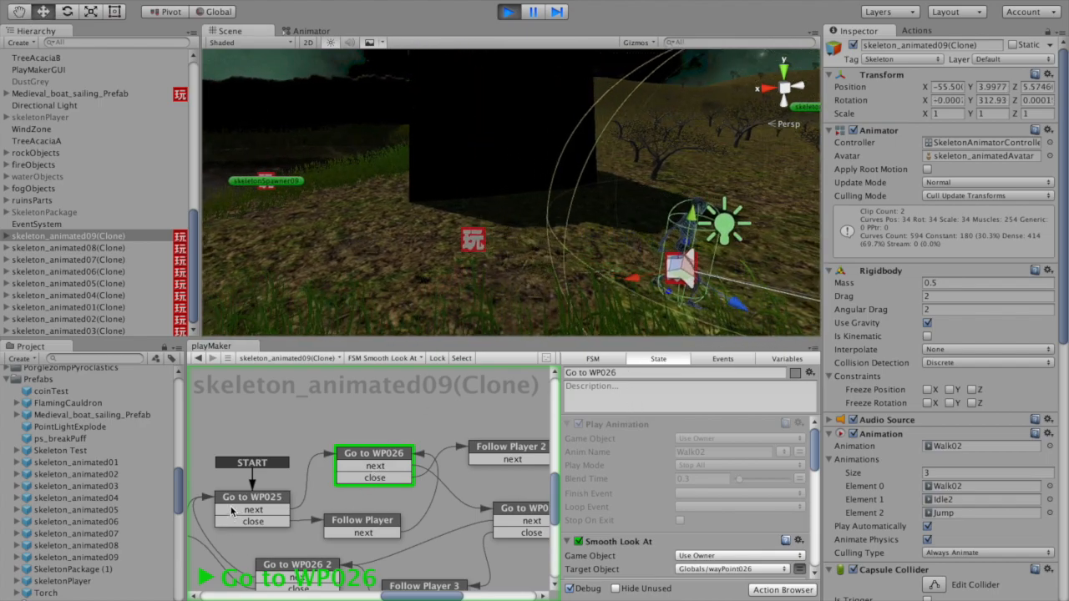
scroll(652, 262, down, 5)
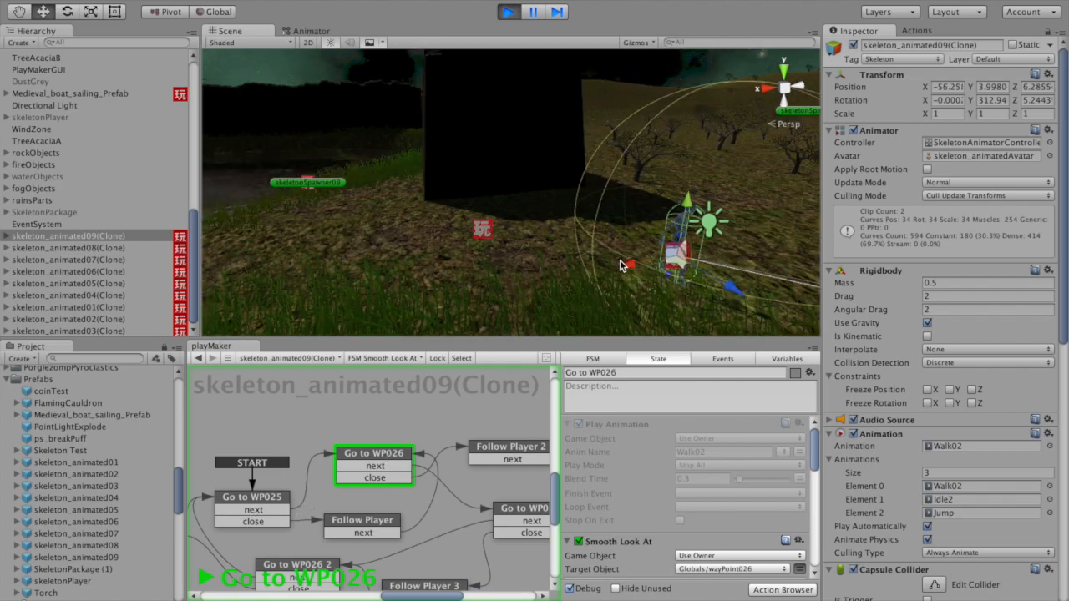
alt+drag(652, 262, 442, 261)
alt+drag(369, 230, 727, 300)
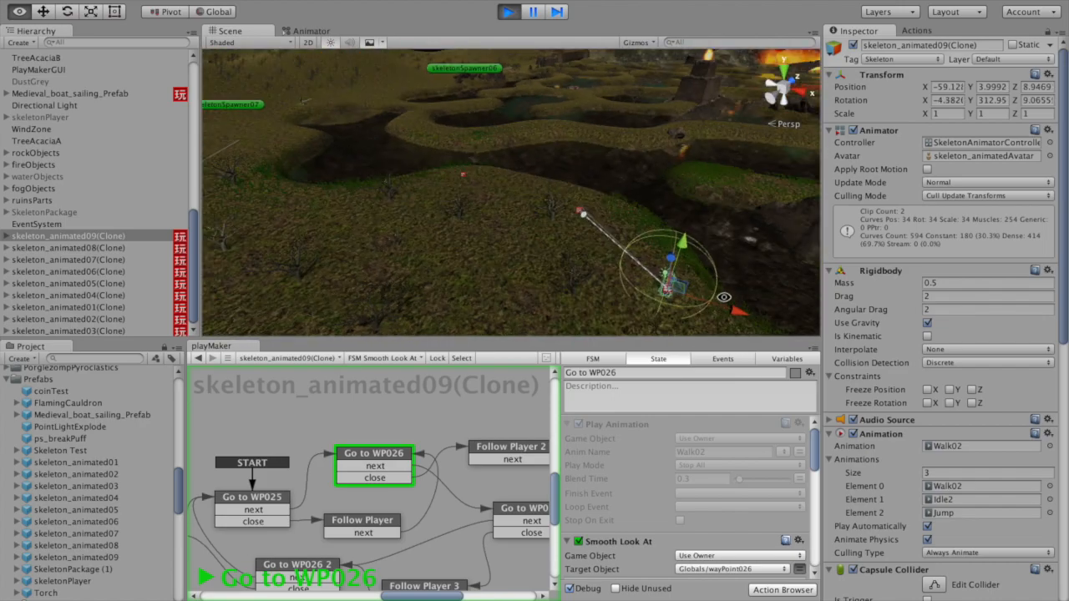
scroll(619, 250, up, 5)
scroll(623, 244, up, 5)
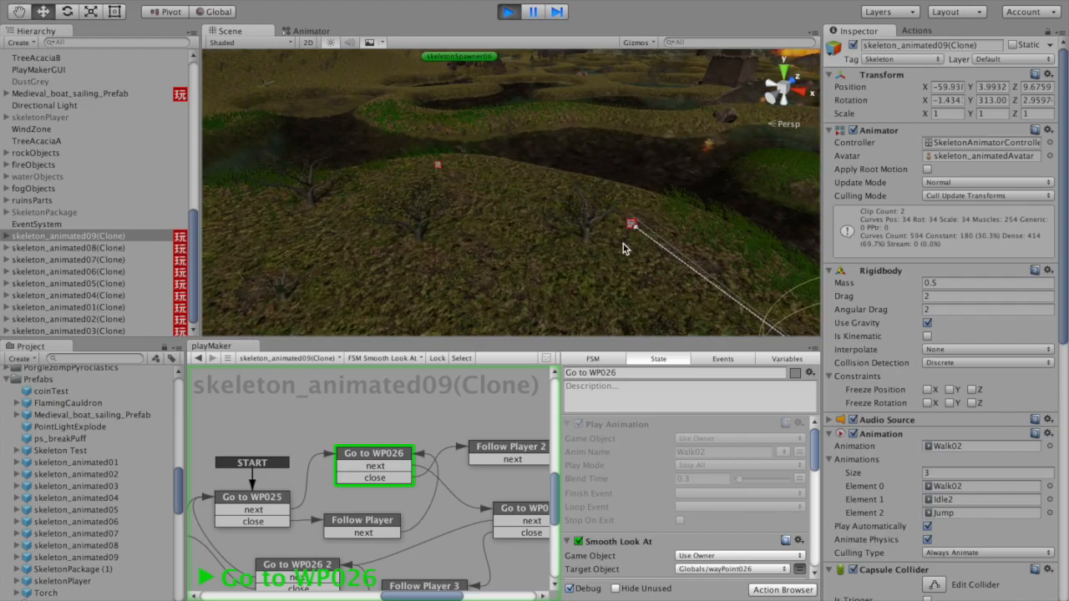
middle_drag(625, 241, 352, 127)
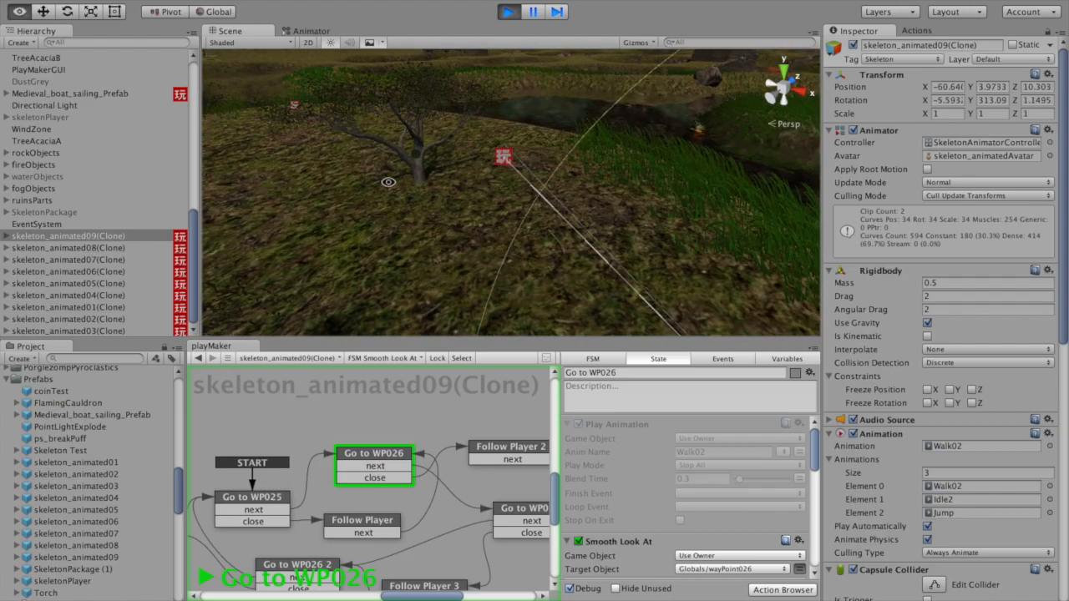
mouse_move(442, 245)
alt+mouse_down()
mouse_move(567, 164)
mouse_move(520, 208)
alt+mouse_up()
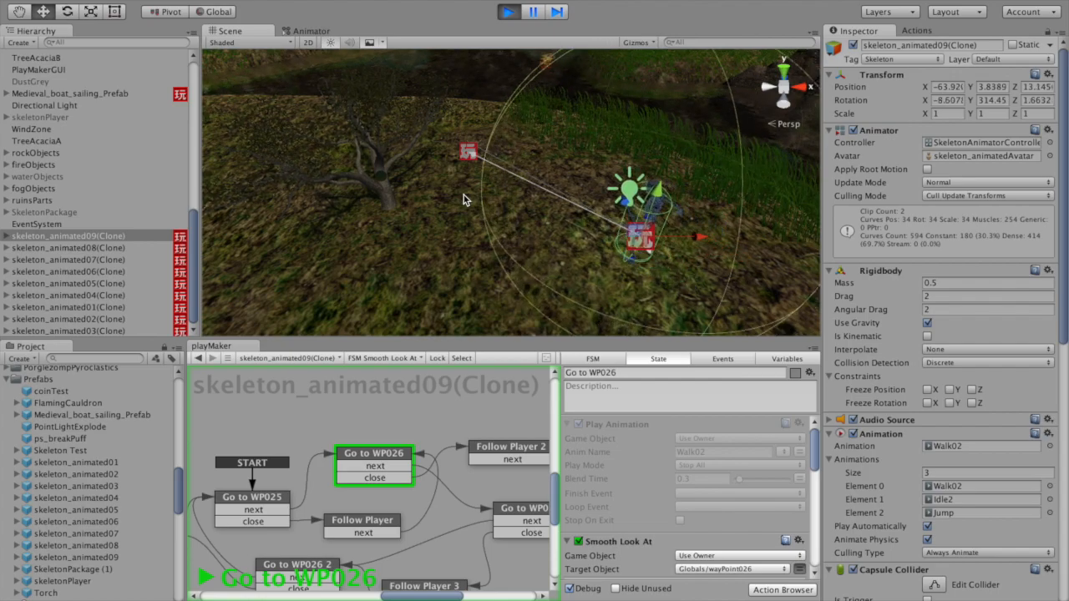
key(f)
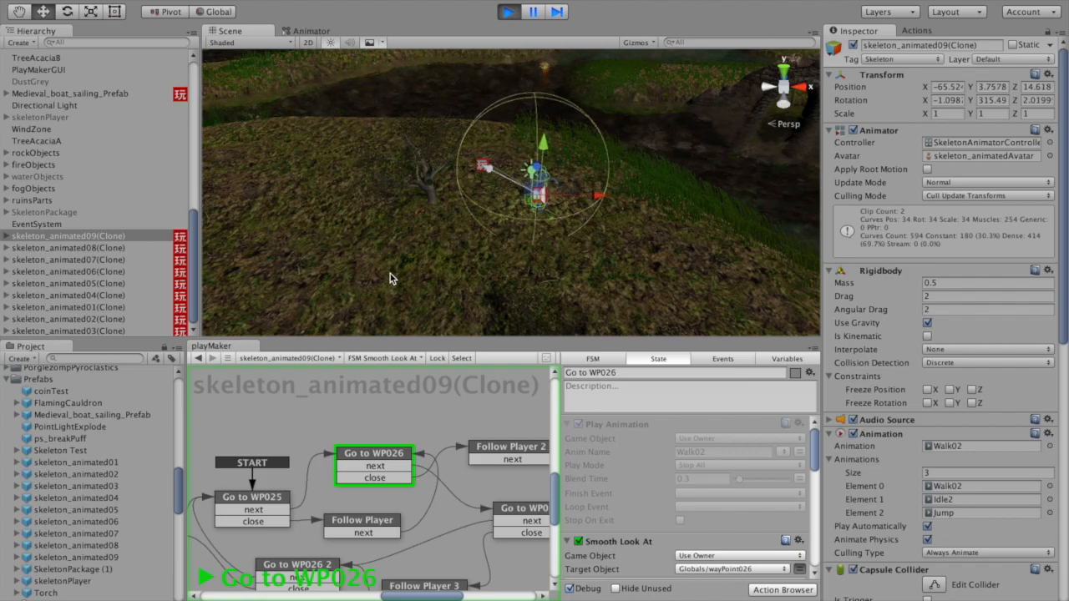
scroll(408, 410, down, 2)
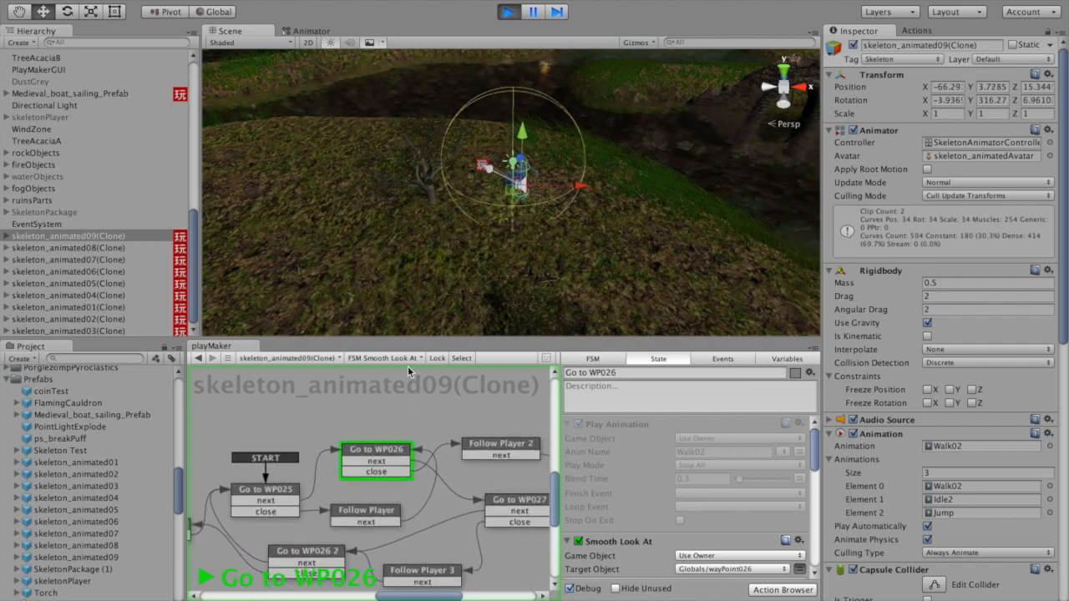
- Follow skeleton_animated09(Clone) to Waypoint027 and back toward Waypoint026, checking the active states in its Smooth Look At FSM
middle_drag(420, 491, 422, 451)
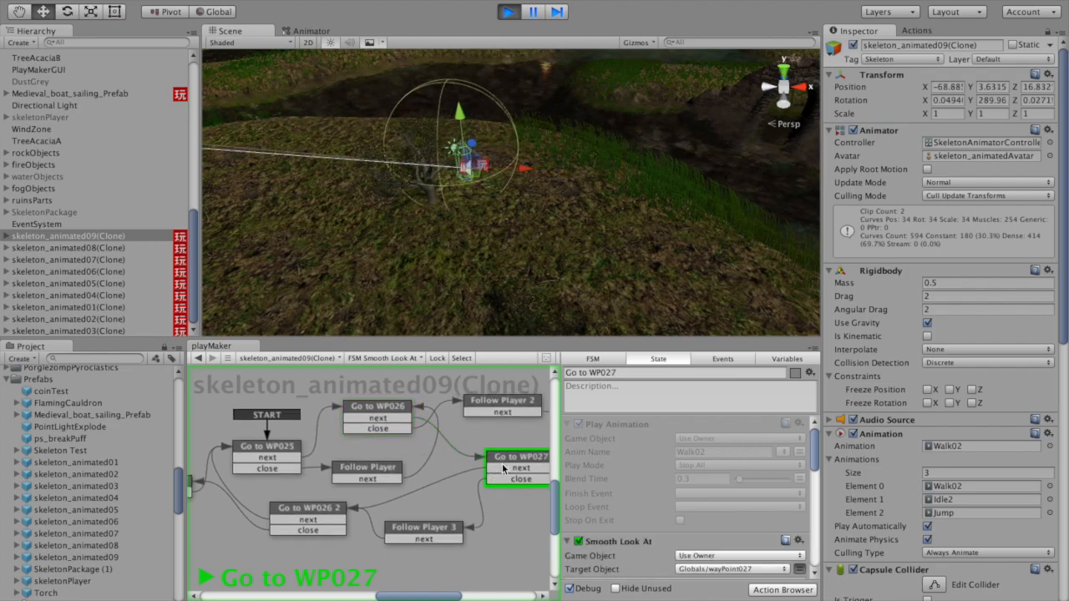
middle_drag(372, 229, 541, 248)
alt+drag(383, 234, 826, 319)
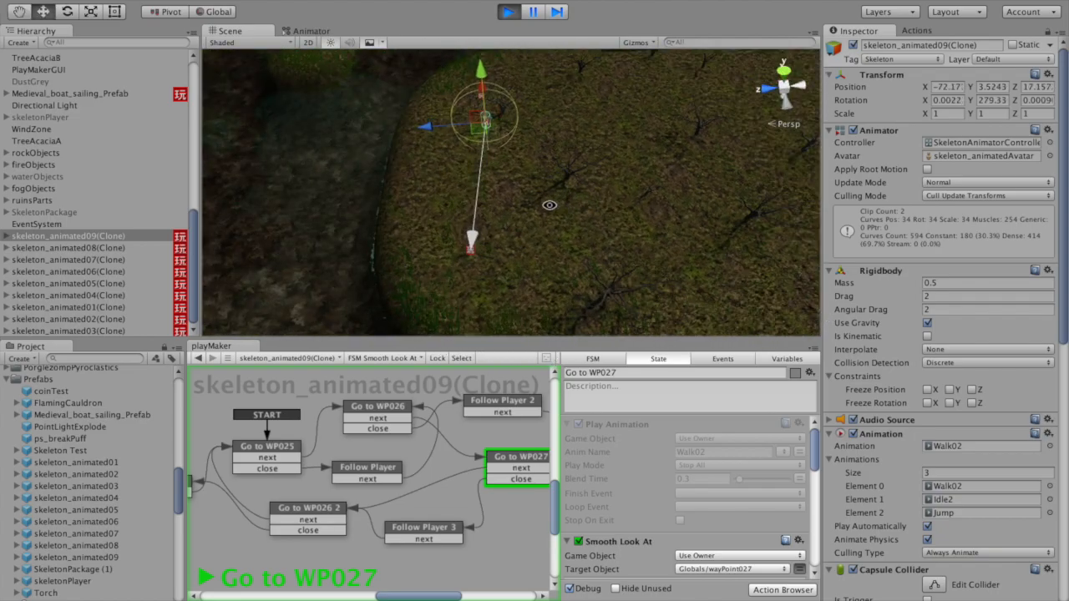
scroll(550, 194, up, 3)
middle_drag(544, 190, 516, 233)
alt+drag(516, 234, 565, 270)
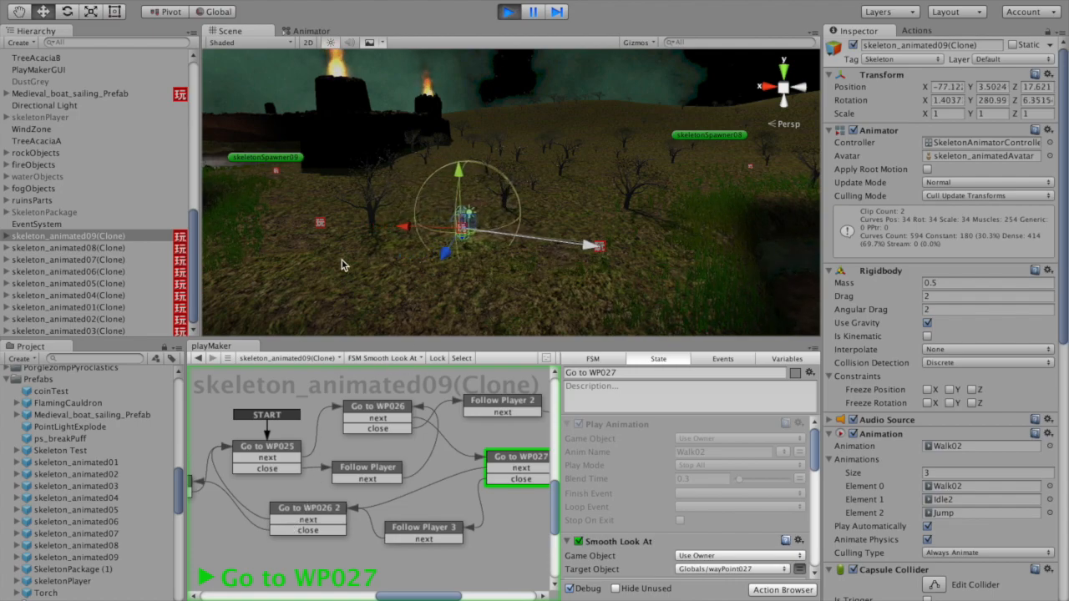
alt+drag(327, 262, 512, 293)
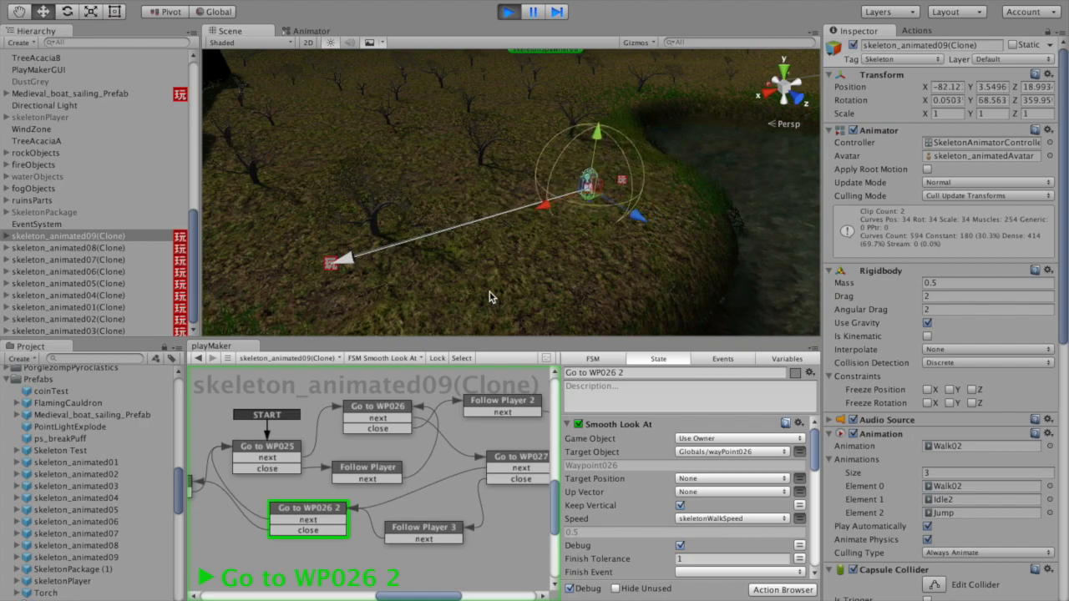
- Display the FSM Skeleton Collisions of skeleton_animated09(Clone) with its Listener and all collision states in view
click(397, 359)
click(398, 359)
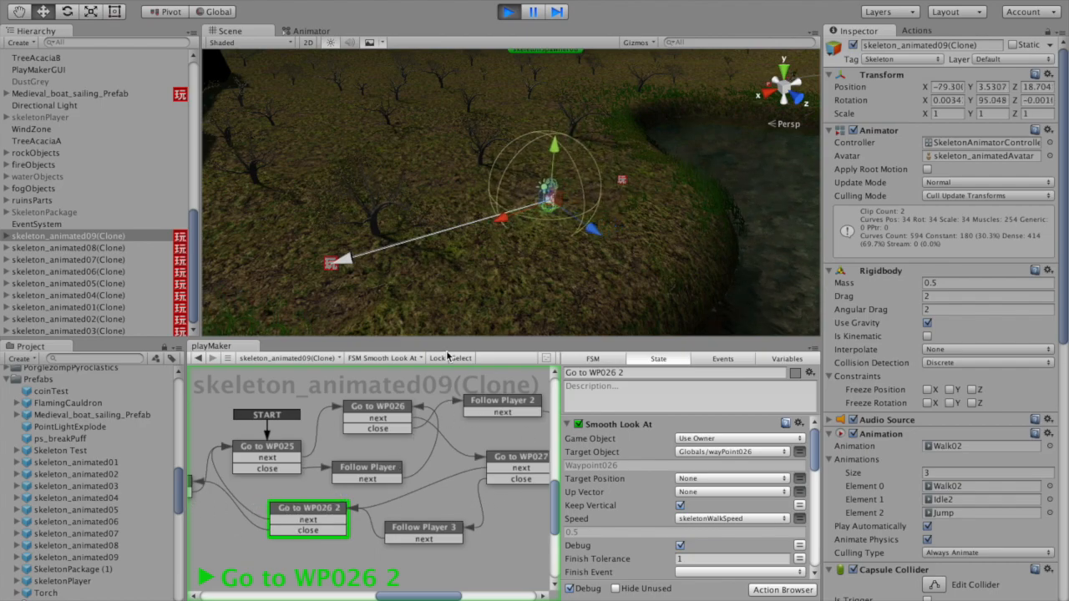
click(390, 362)
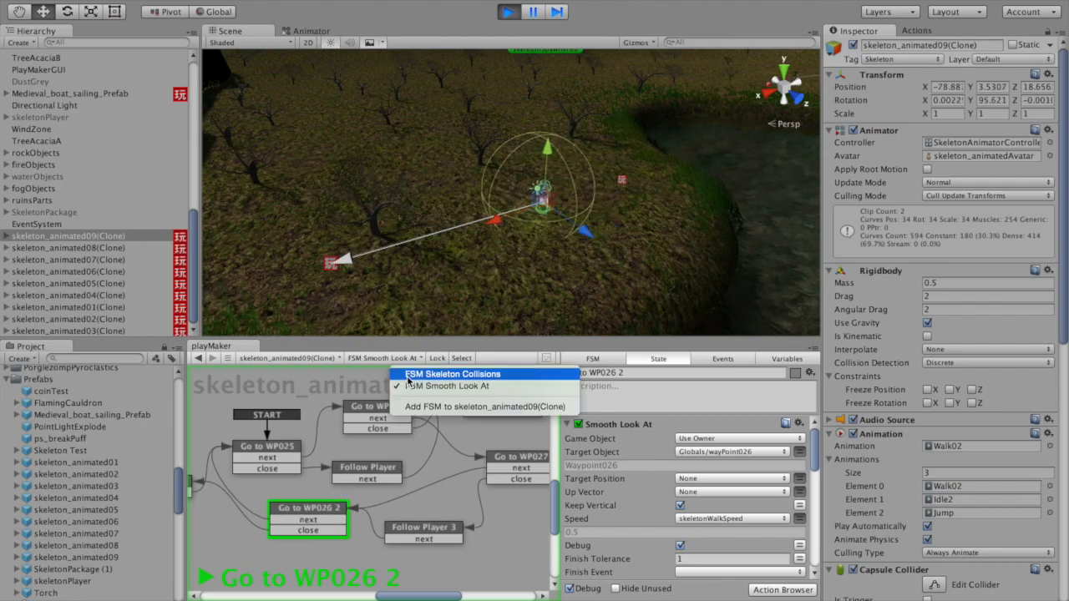
click(409, 375)
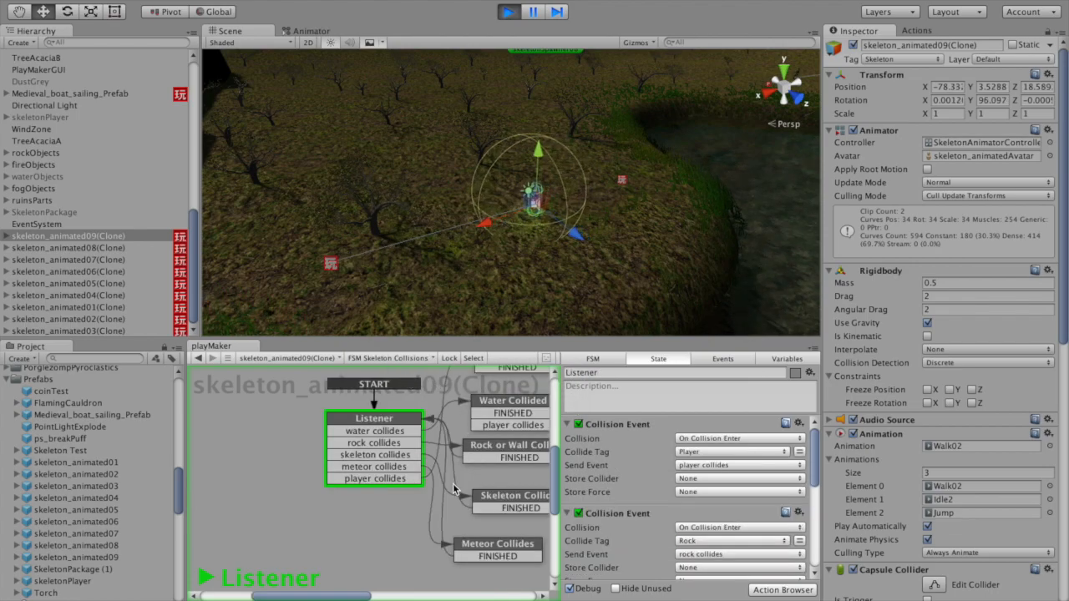
scroll(451, 483, down, 2)
scroll(409, 492, down, 2)
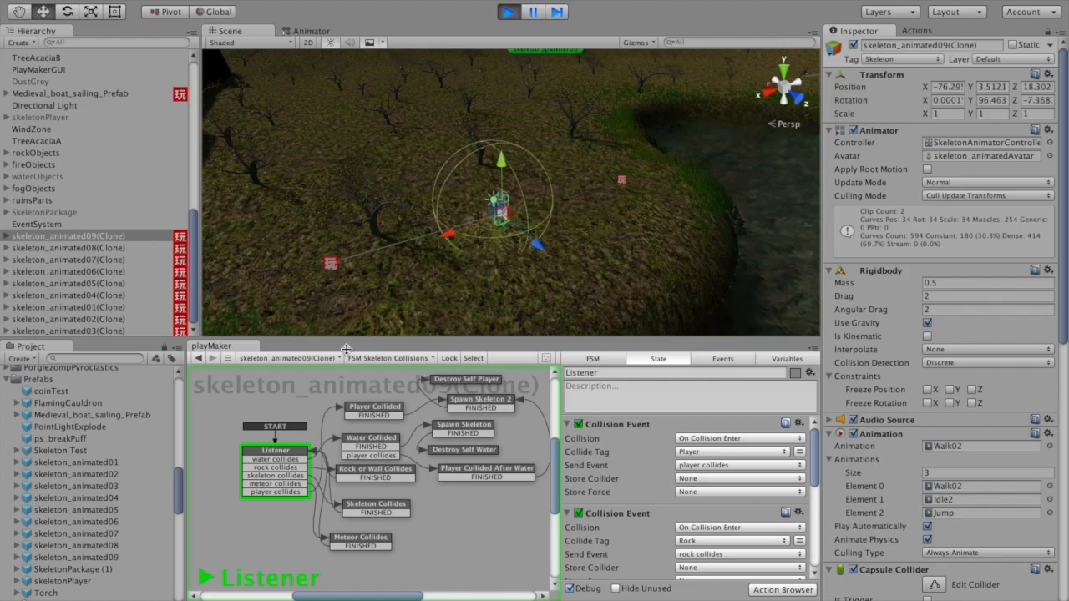
- Move skeleton_animated09(Clone) off the shore into the water to test its water collision and respawn
alt+drag(375, 262, 599, 229)
alt+drag(581, 277, 548, 236)
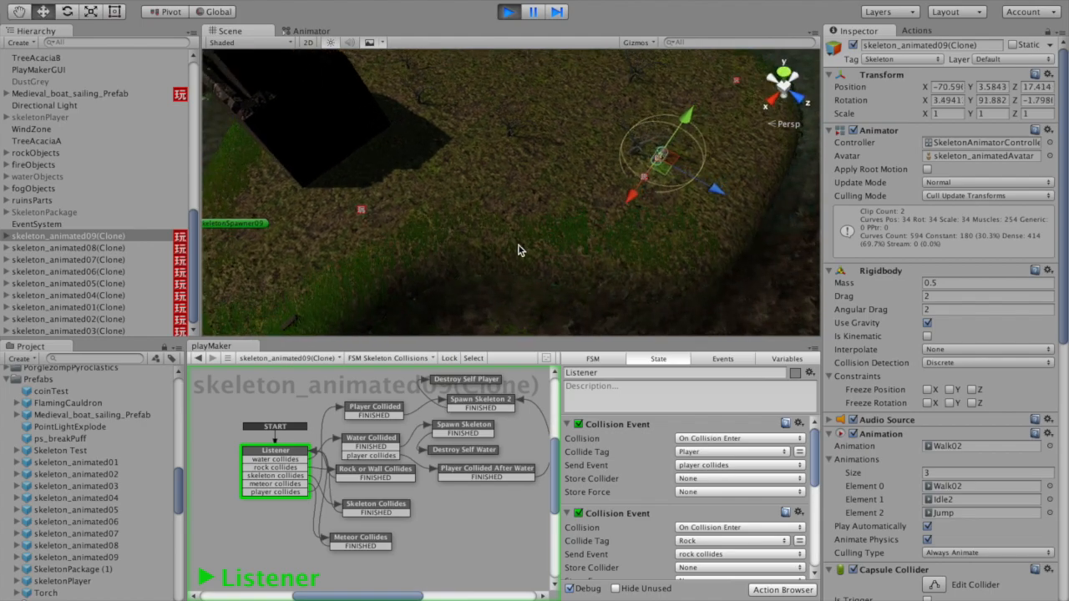
scroll(451, 244, down, 2)
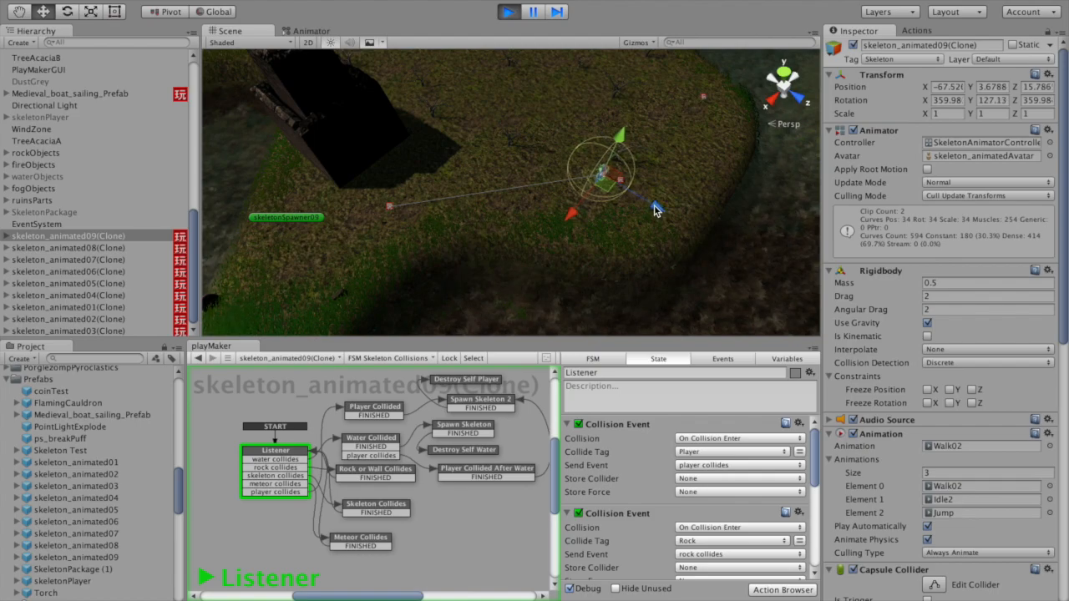
drag(678, 220, 791, 295)
click(349, 447)
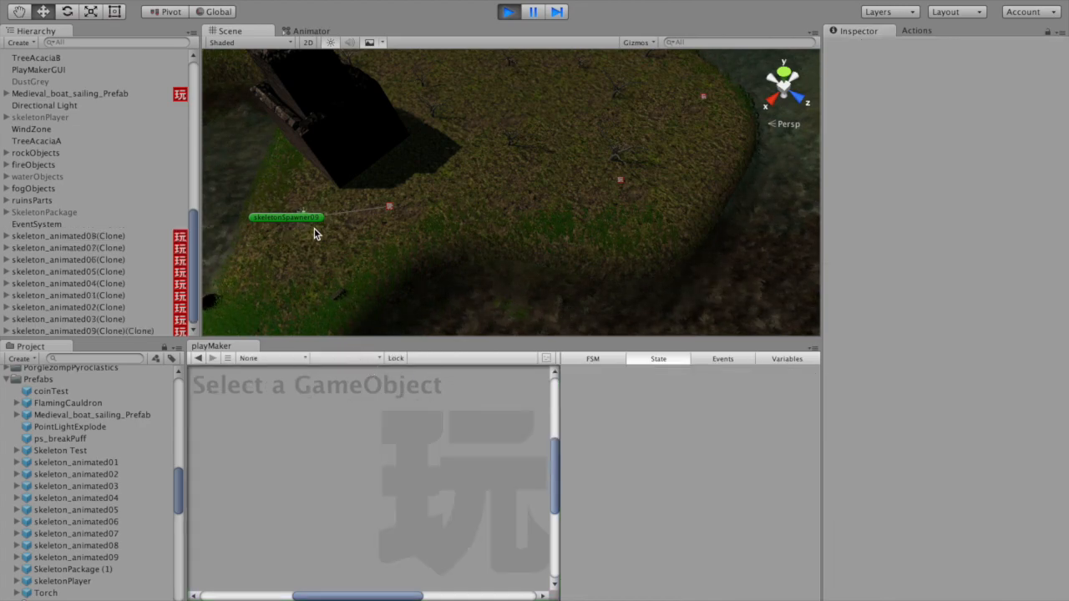
- Watch the respawned skeleton leave skeletonSpawner09 beside the tower and review the contents of SkeletonPackage (9) in the Hierarchy
alt+drag(323, 302, 310, 196)
scroll(311, 209, up, 3)
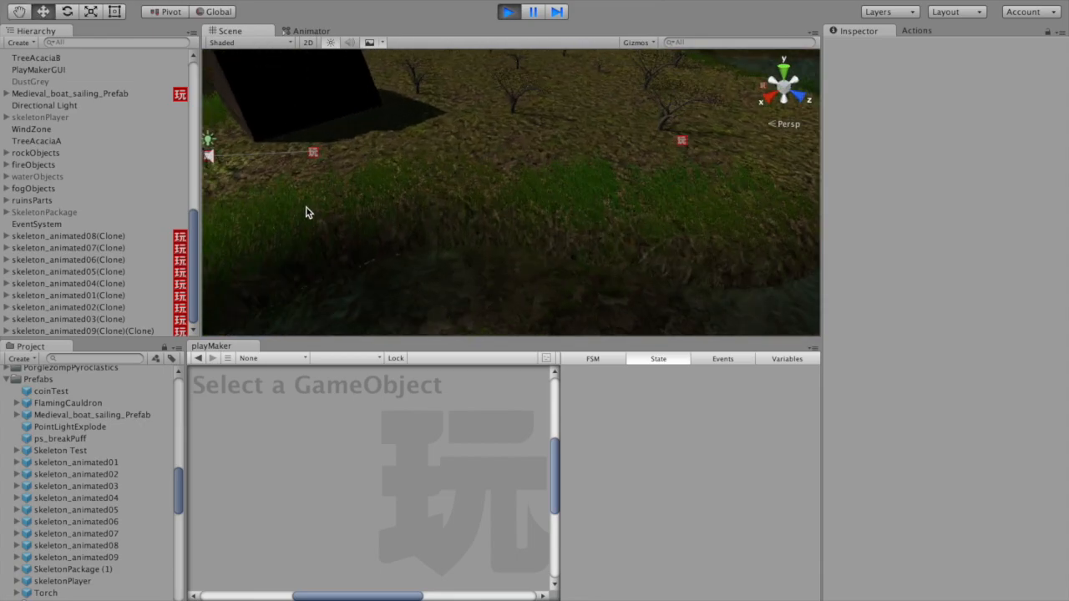
drag(296, 179, 504, 208)
scroll(431, 207, up, 5)
middle_drag(541, 261, 448, 253)
scroll(452, 256, down, 2)
scroll(452, 255, down, 1)
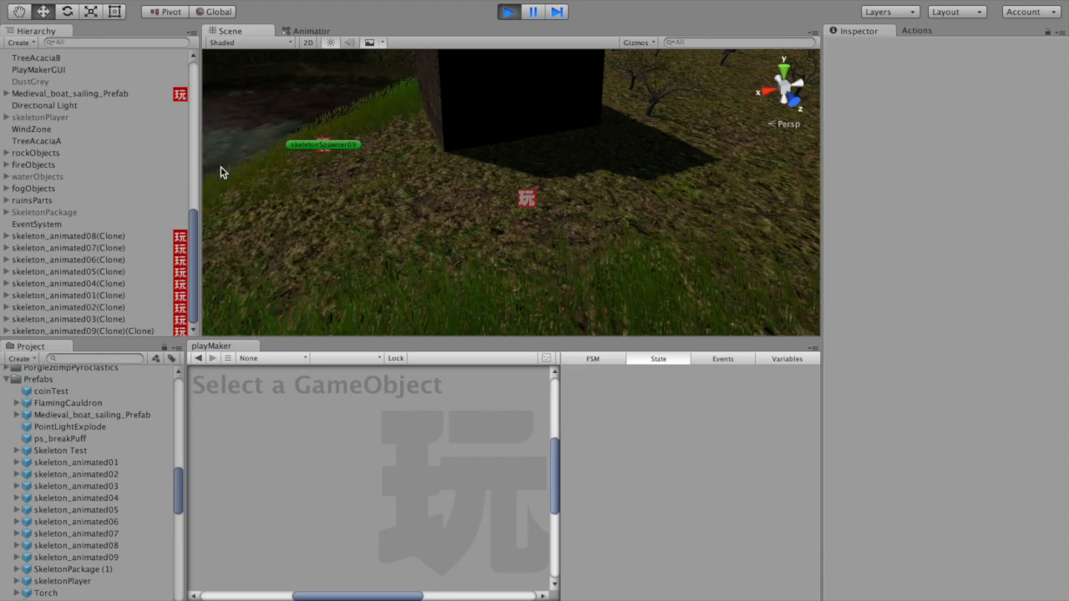
drag(191, 238, 185, 63)
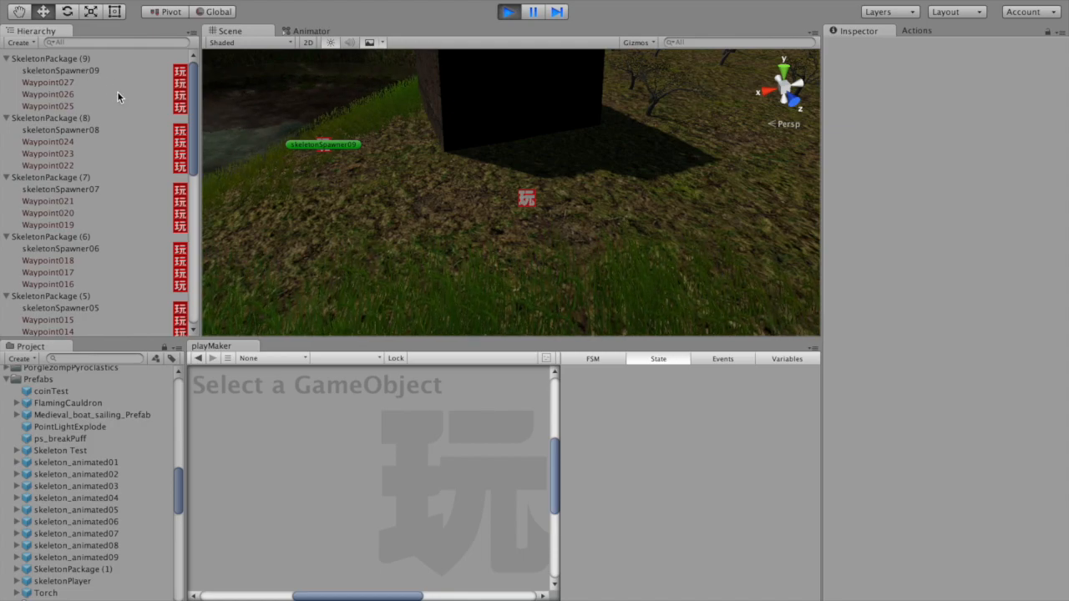
drag(192, 146, 187, 311)
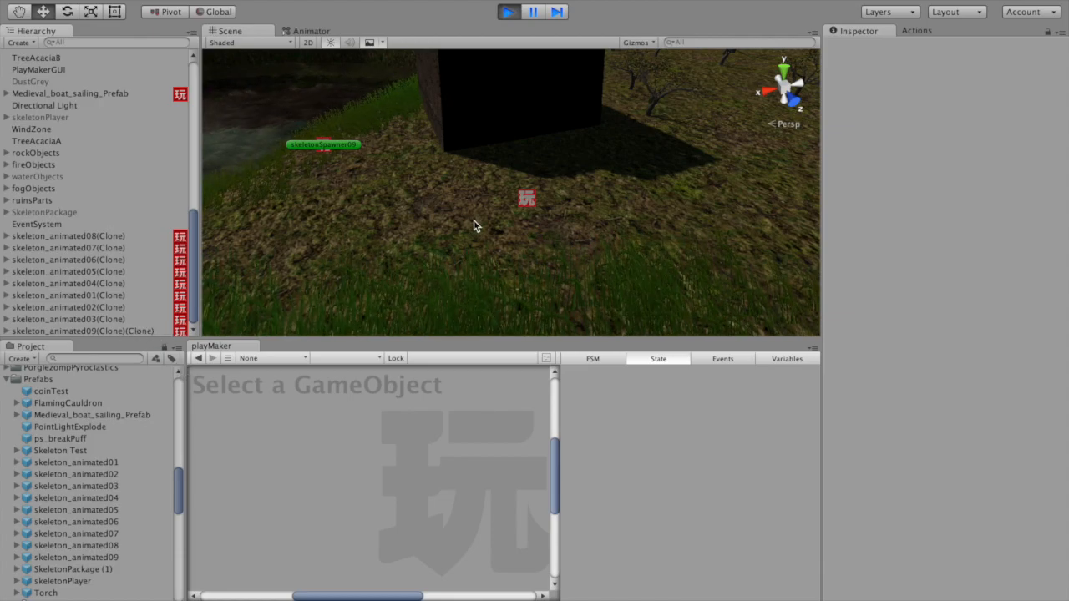
- Follow the respawned skeleton's patrol across the field to Waypoint027 near the water's edge
scroll(492, 231, down, 5)
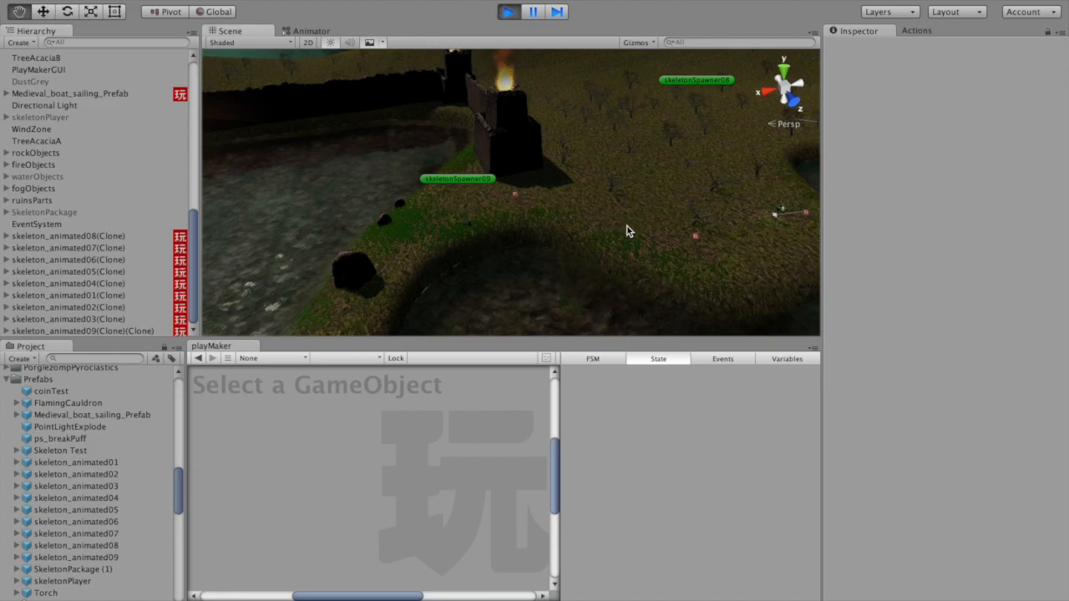
middle_drag(627, 232, 480, 207)
scroll(616, 206, up, 3)
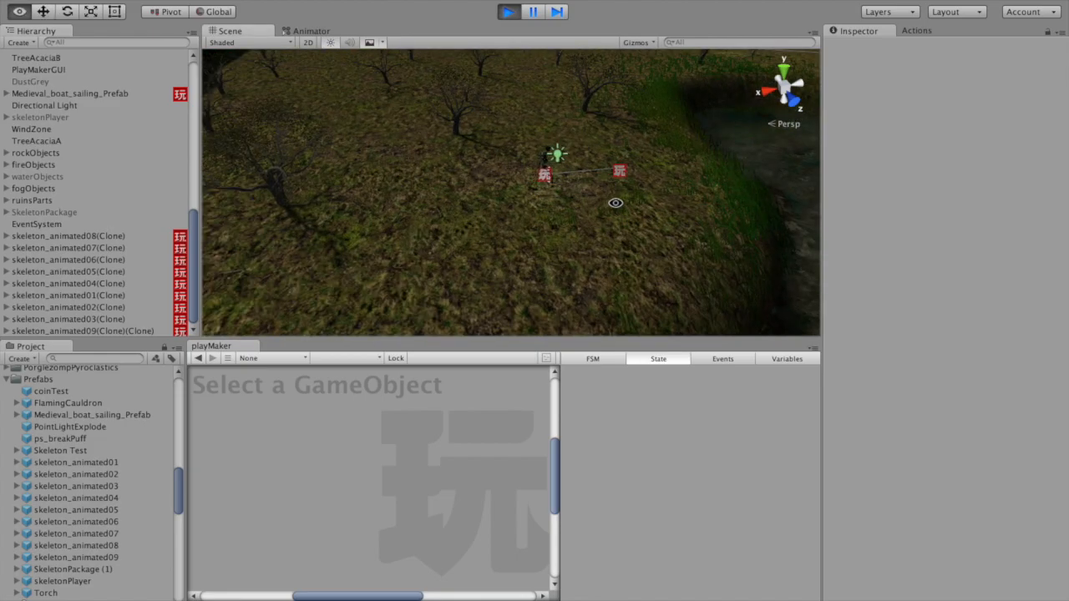
alt+drag(608, 211, 695, 179)
alt+drag(557, 236, 573, 217)
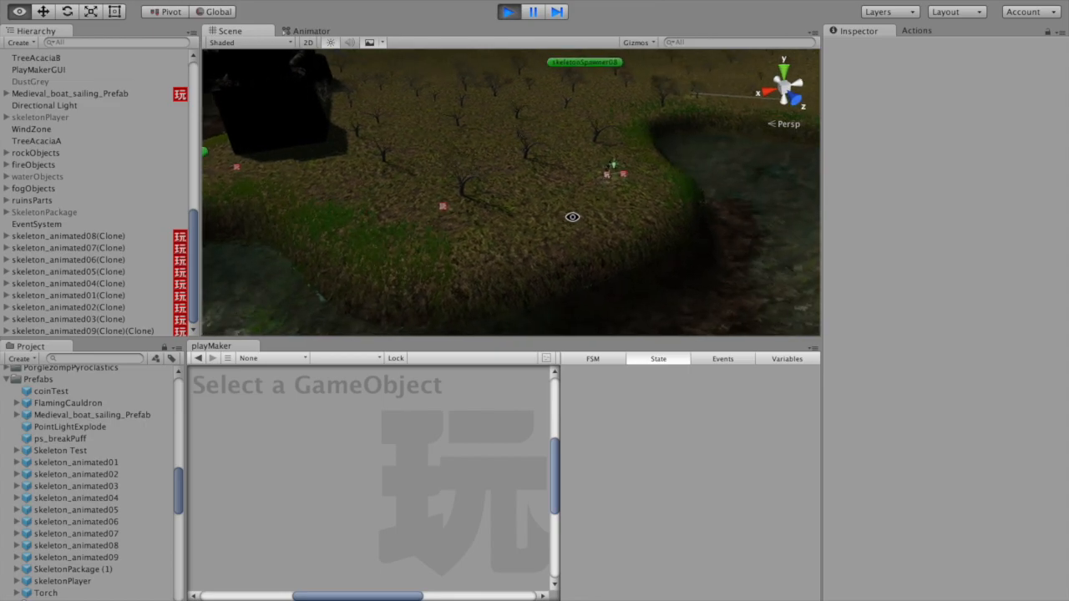